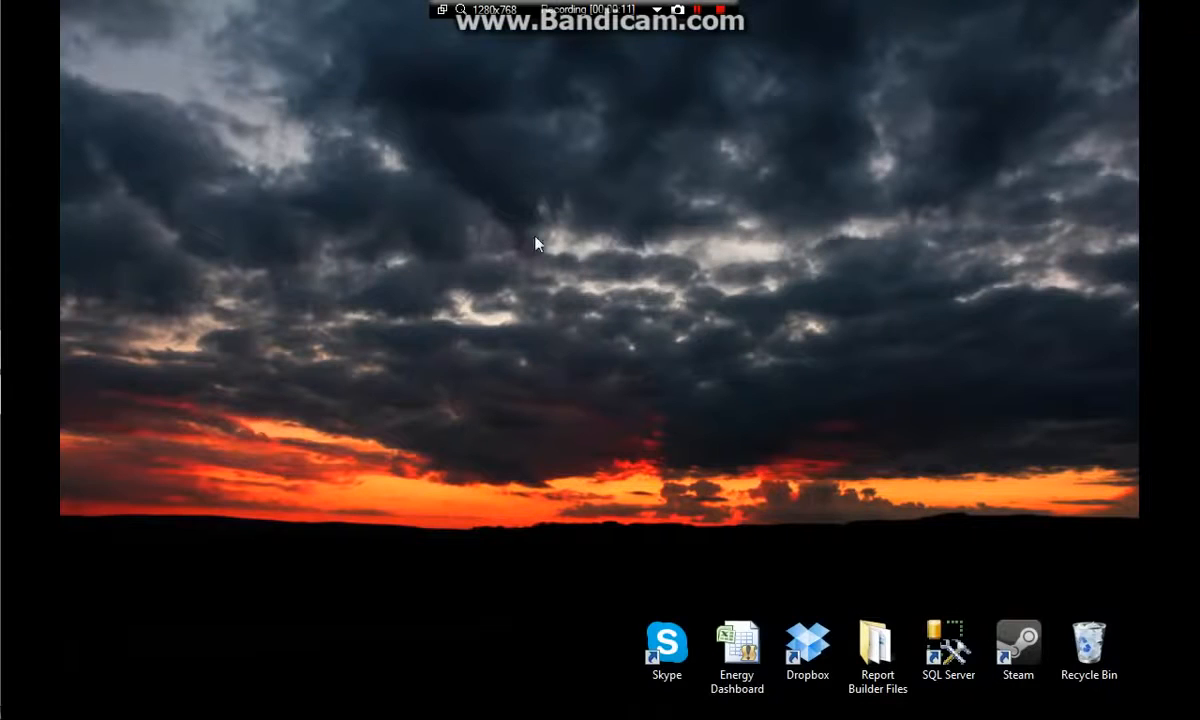
Open a new blank workbook to start building the dashboard
{"action": "mouse_move", "coordinate": [2, 165]}
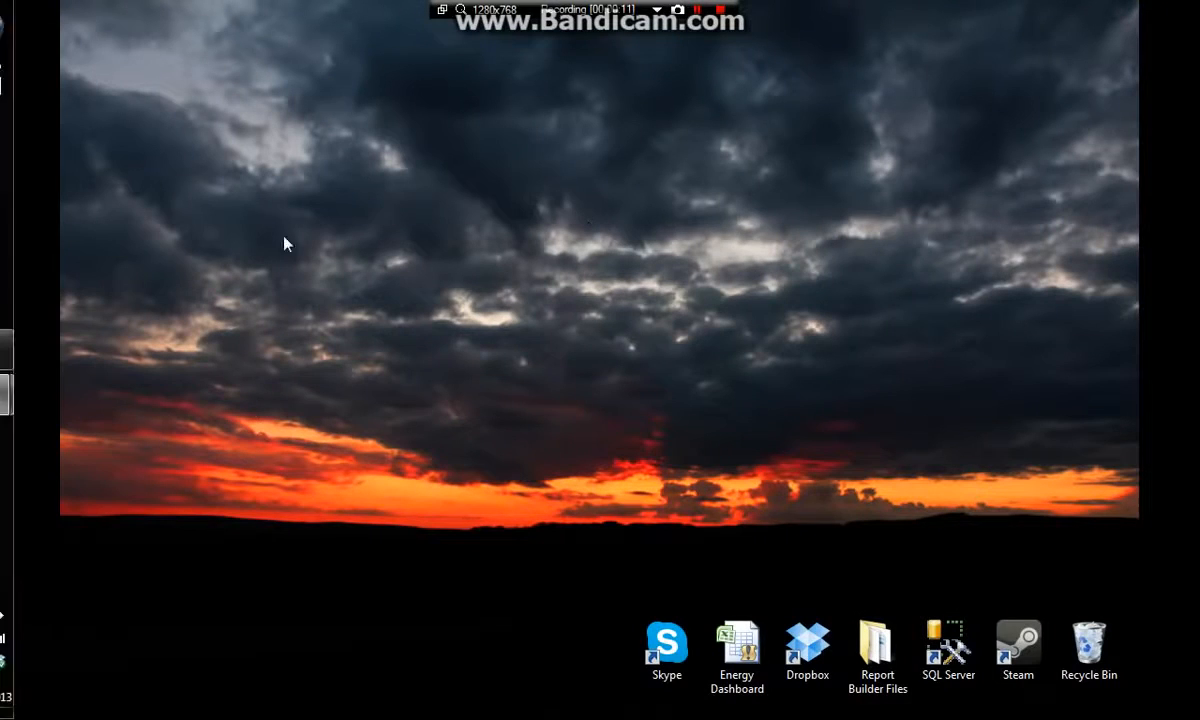
{"action": "left_click", "coordinate": [42, 229]}
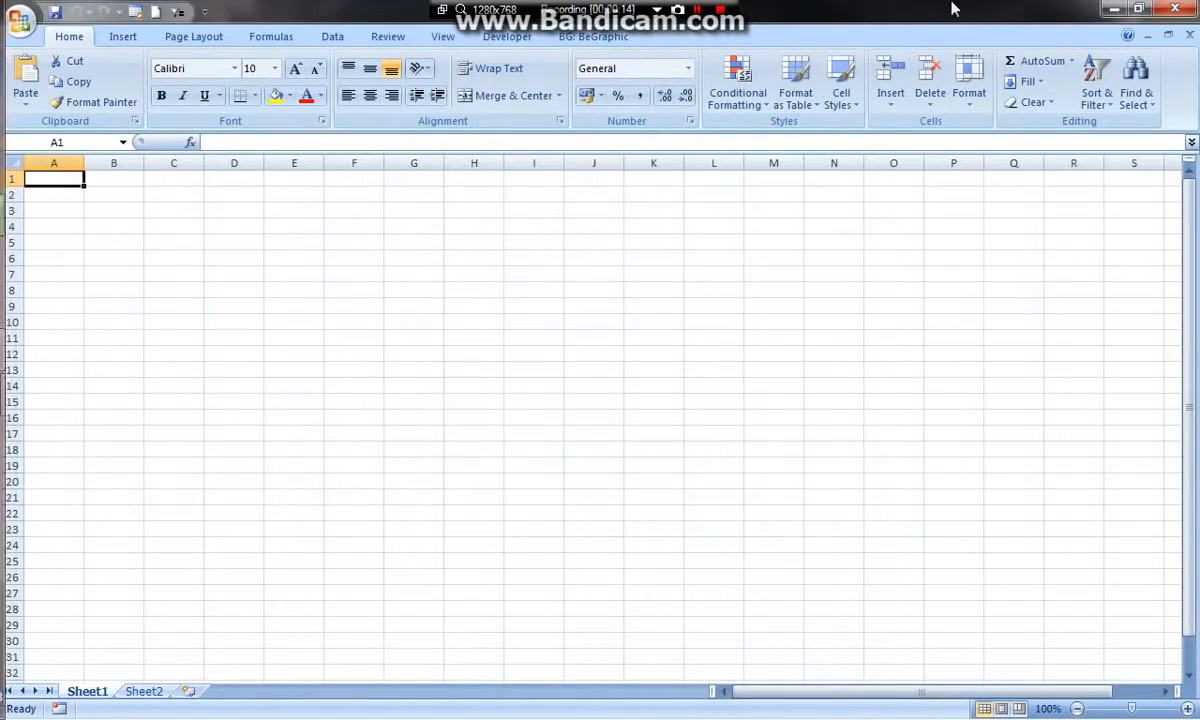
{"action": "left_click", "coordinate": [544, 271]}
{"action": "left_click_drag", "start_coordinate": [156, 221], "coordinate": [850, 572]}
{"action": "left_click", "coordinate": [943, 498]}
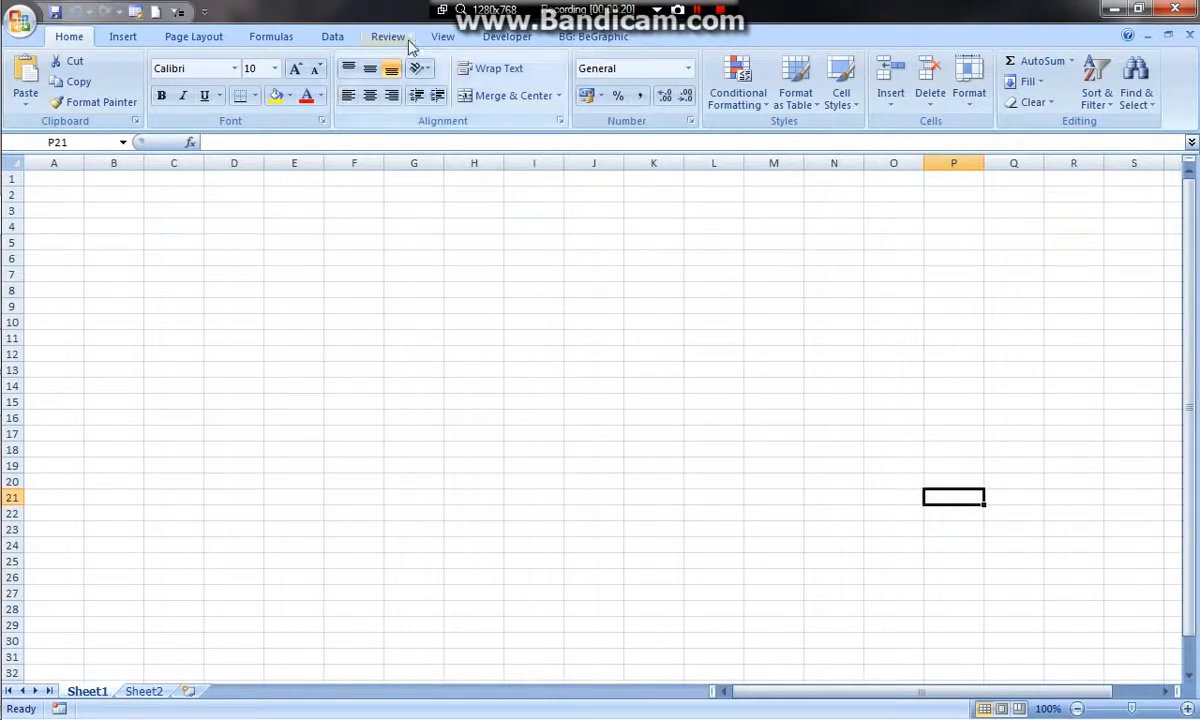
Turn off the gridlines on Sheet1
{"action": "left_click", "coordinate": [442, 37]}
{"action": "left_click", "coordinate": [251, 82]}
{"action": "left_click", "coordinate": [614, 287]}
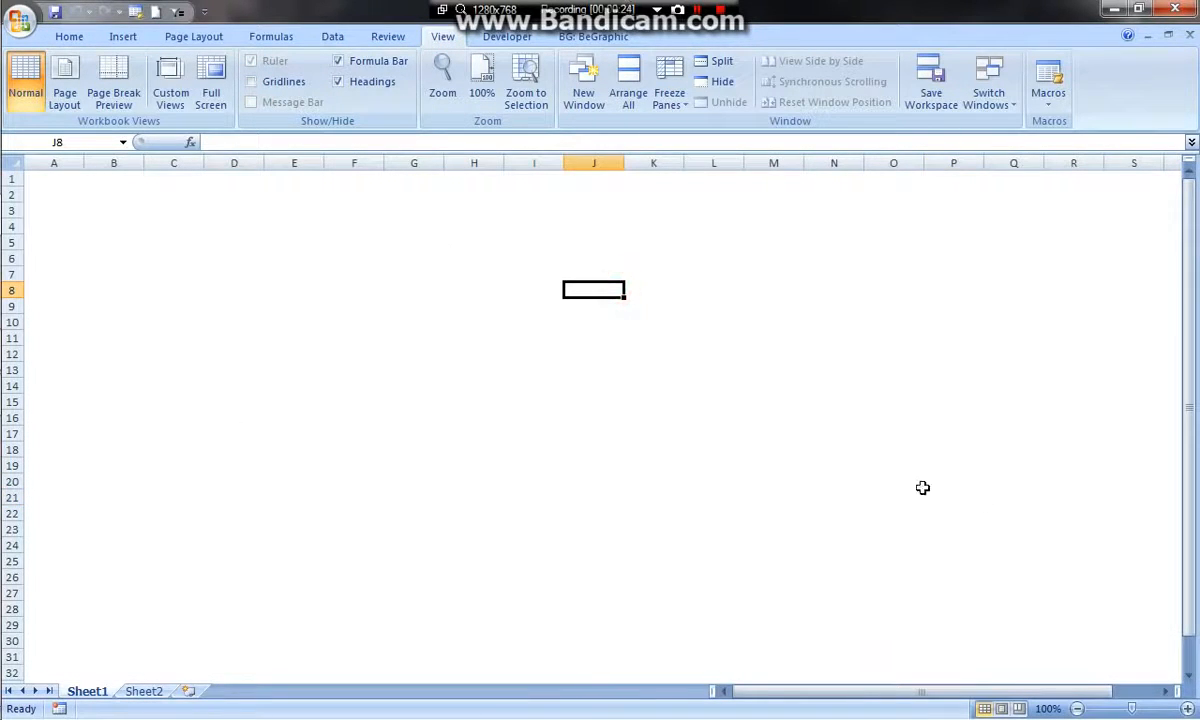
{"action": "left_click", "coordinate": [1187, 434]}
{"action": "left_click_drag", "start_coordinate": [43, 183], "coordinate": [1098, 248]}
{"action": "left_click", "coordinate": [305, 222]}
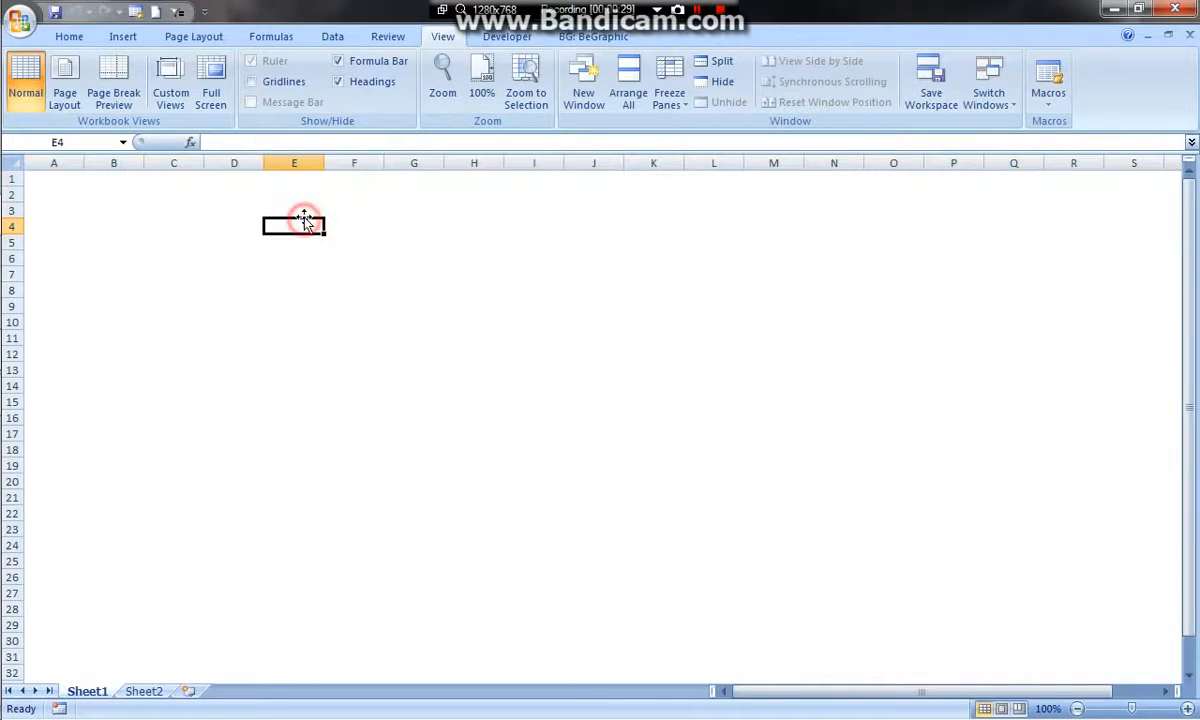
Draw a rounded rectangle across columns A to S over rows 1 to 5, about 32.5 cm wide and 2.1 cm high
{"action": "left_click", "coordinate": [123, 38]}
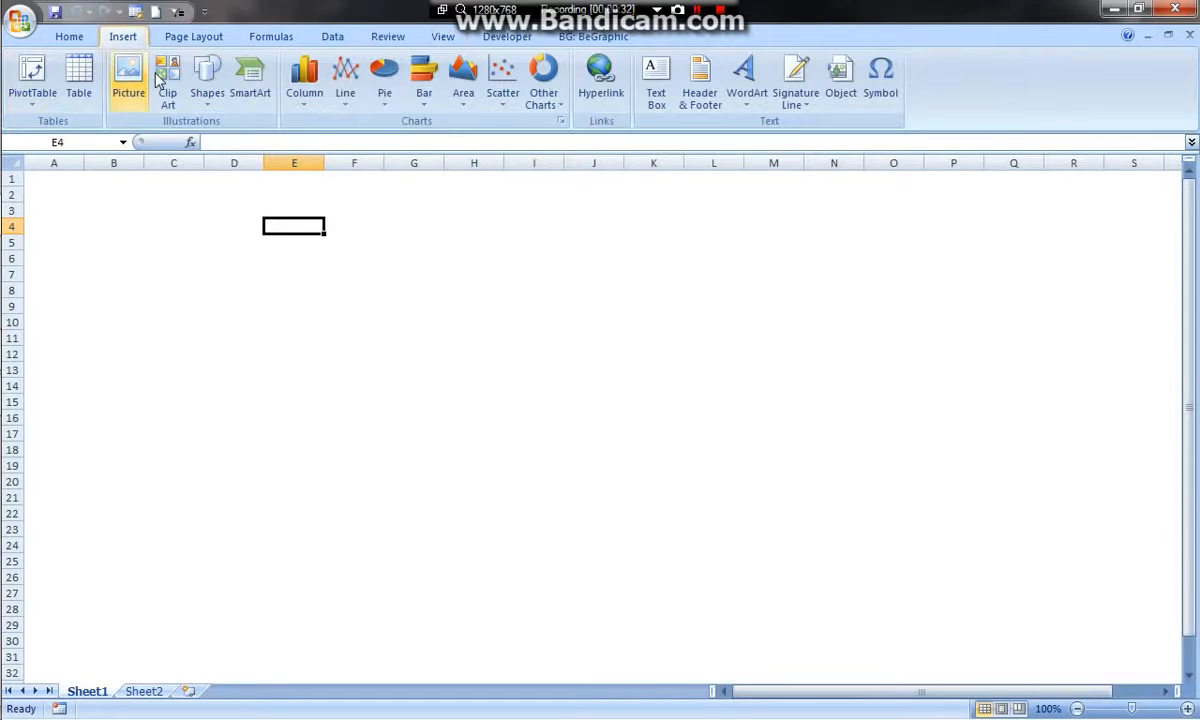
{"action": "left_click", "coordinate": [207, 95]}
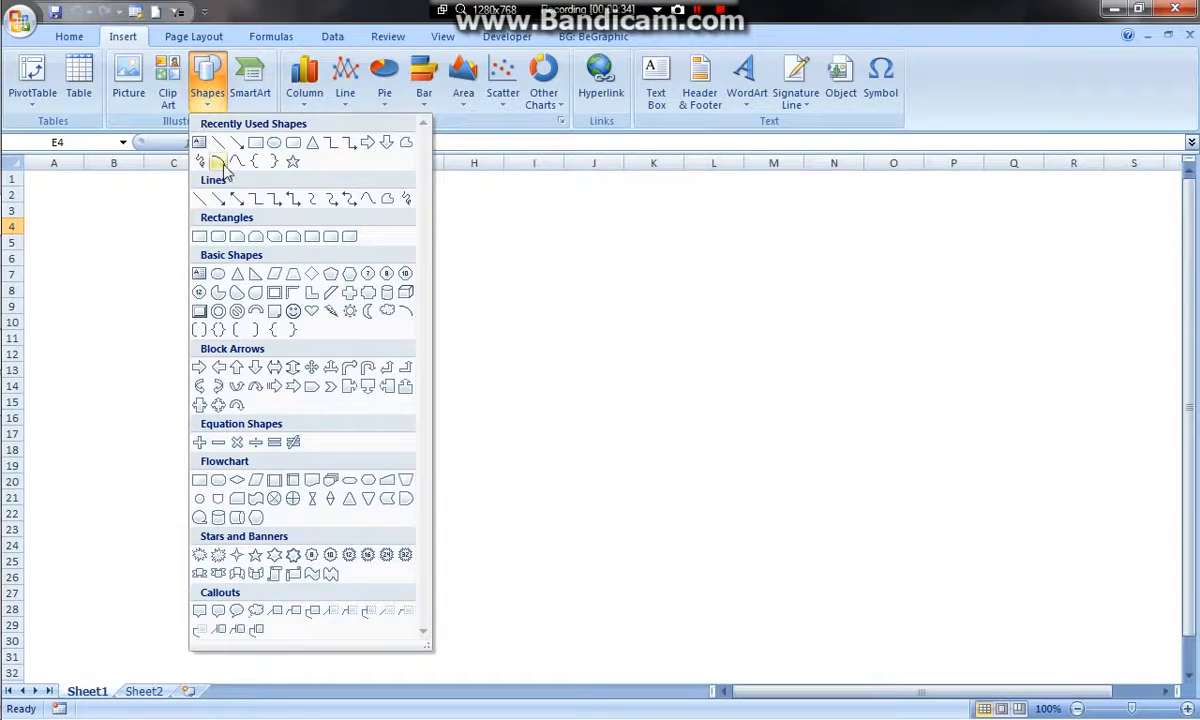
{"action": "left_click", "coordinate": [291, 144]}
{"action": "mouse_move", "coordinate": [27, 173]}
{"action": "left_mouse_down"}
{"action": "mouse_move", "coordinate": [204, 230]}
{"action": "mouse_move", "coordinate": [782, 260]}
{"action": "mouse_move", "coordinate": [1169, 238]}
{"action": "mouse_move", "coordinate": [646, 232]}
{"action": "mouse_move", "coordinate": [980, 236]}
{"action": "mouse_move", "coordinate": [1004, 247]}
{"action": "left_mouse_up"}
{"action": "left_click_drag", "start_coordinate": [990, 691], "coordinate": [740, 681]}
{"action": "left_click_drag", "start_coordinate": [954, 691], "coordinate": [997, 686]}
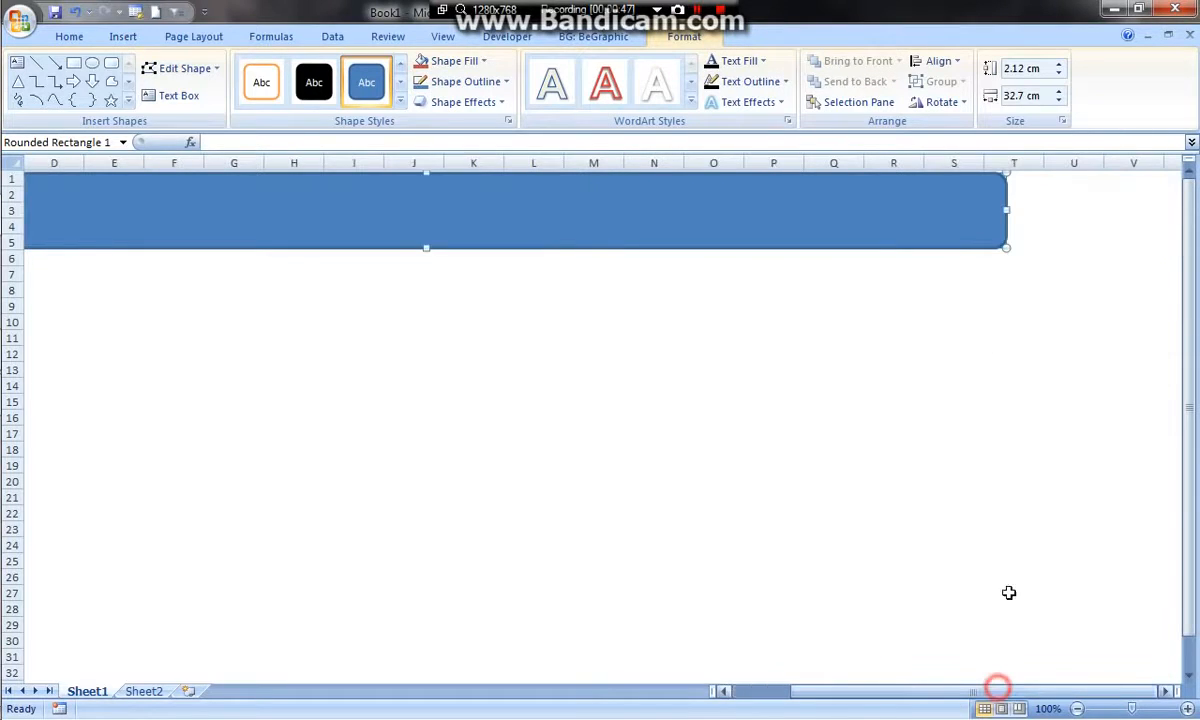
{"action": "left_click_drag", "start_coordinate": [1010, 210], "coordinate": [1001, 208]}
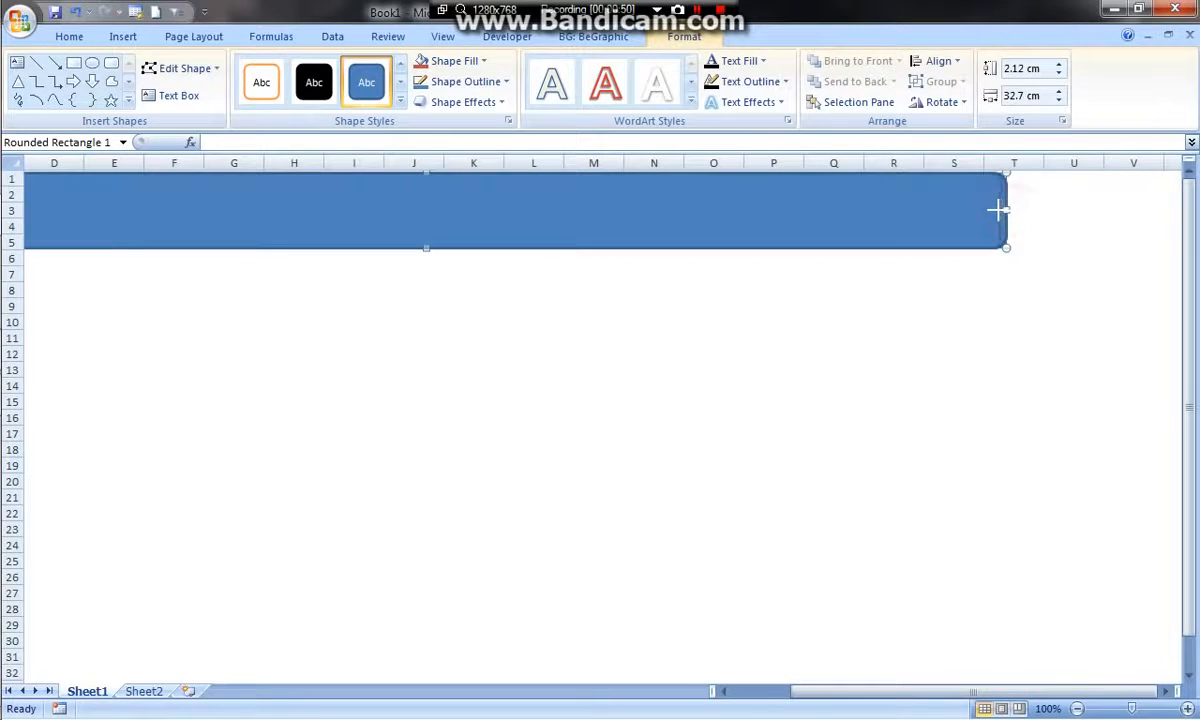
{"action": "left_click_drag", "start_coordinate": [1008, 695], "coordinate": [809, 680]}
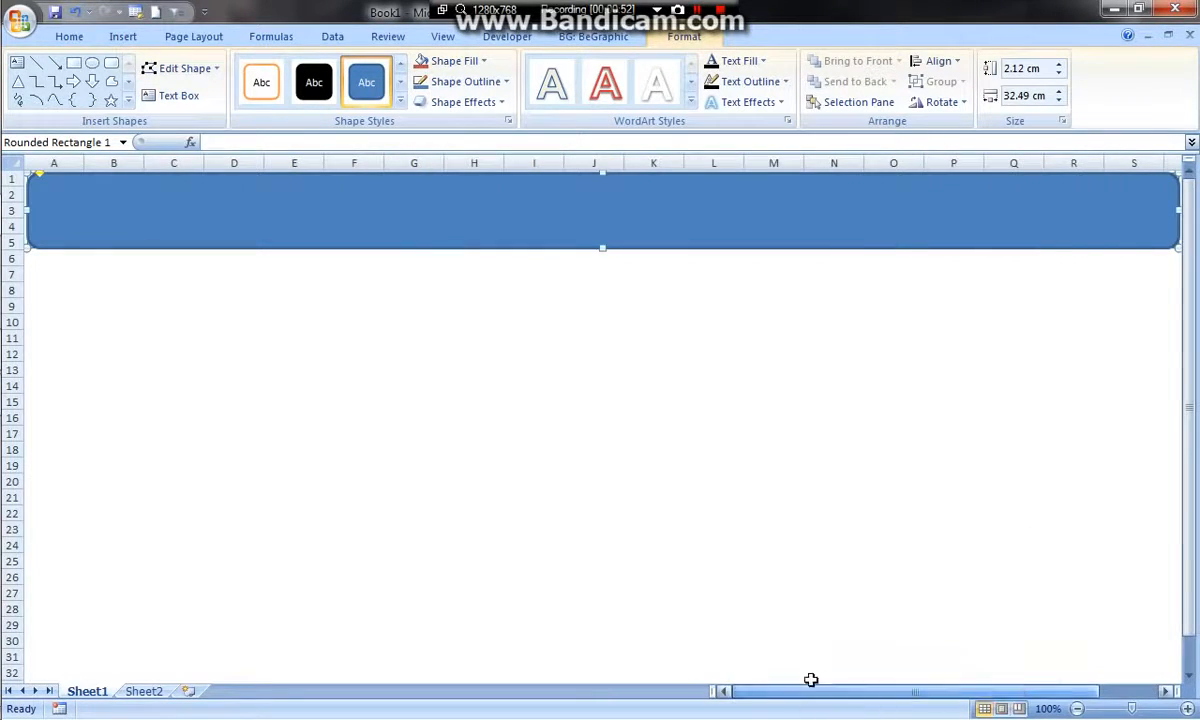
Nudge the rounded rectangle slightly left and reduce its height so its lower edge ends just above row 6
{"action": "left_click", "coordinate": [610, 338]}
{"action": "left_click", "coordinate": [626, 259]}
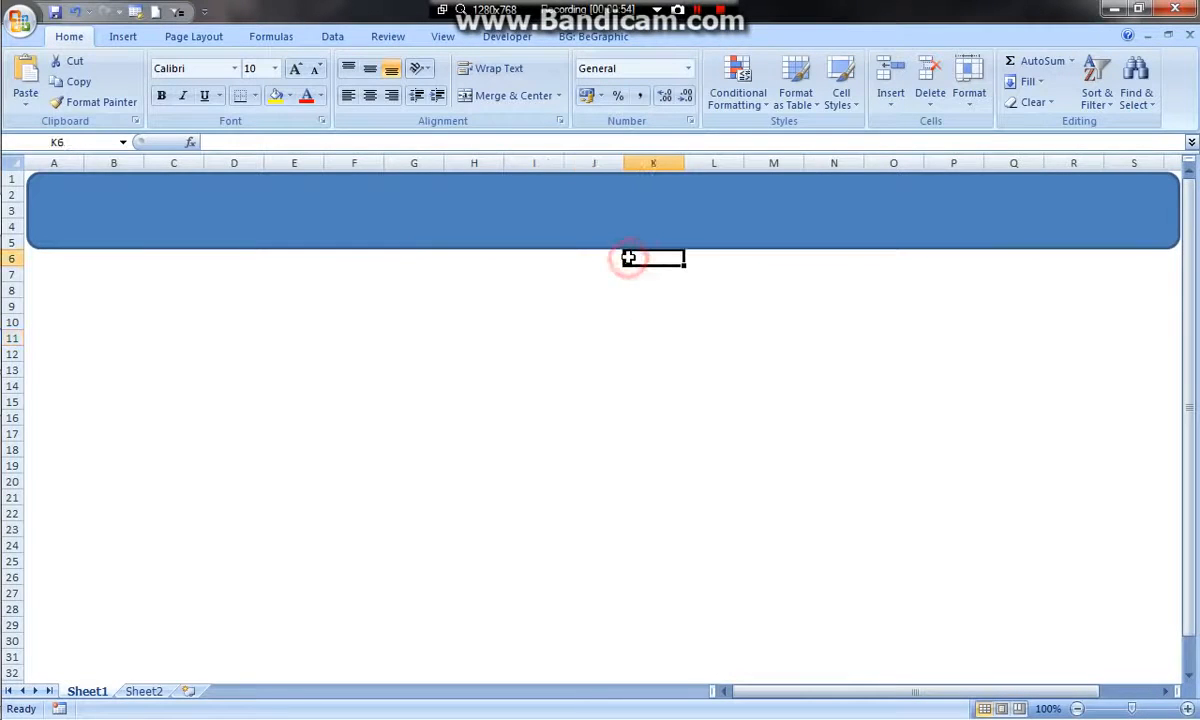
{"action": "key", "text": "Left"}
{"action": "left_click", "coordinate": [645, 240]}
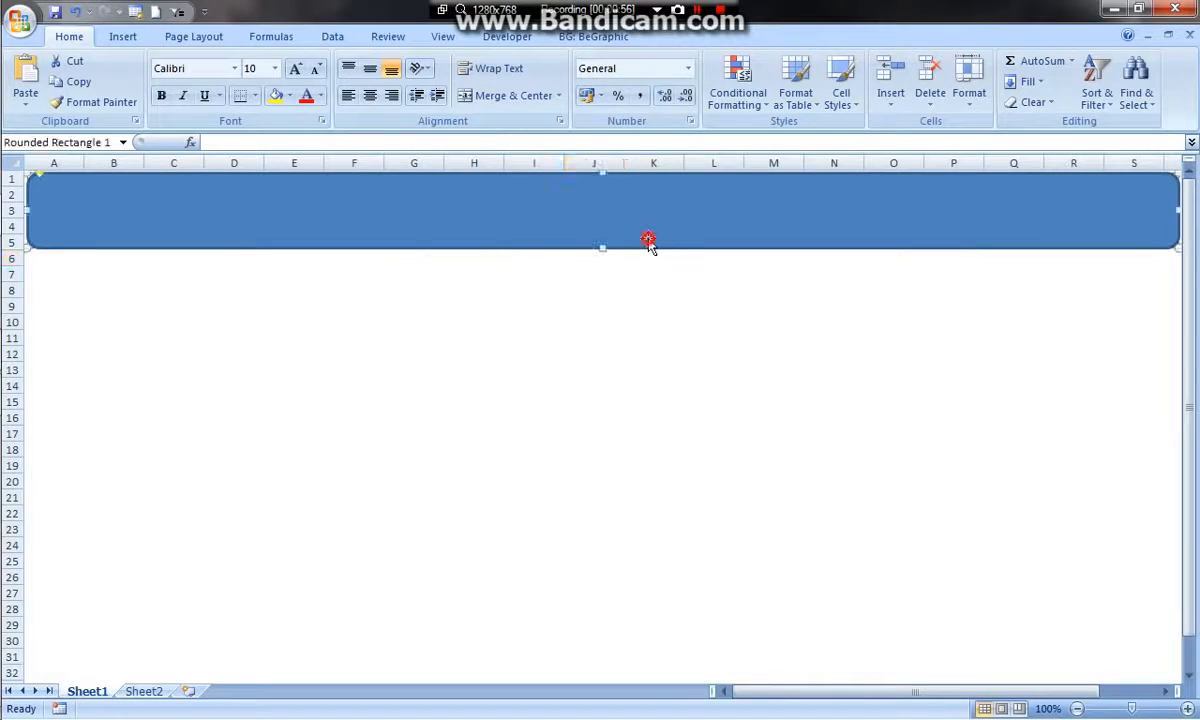
{"action": "left_click", "coordinate": [156, 272]}
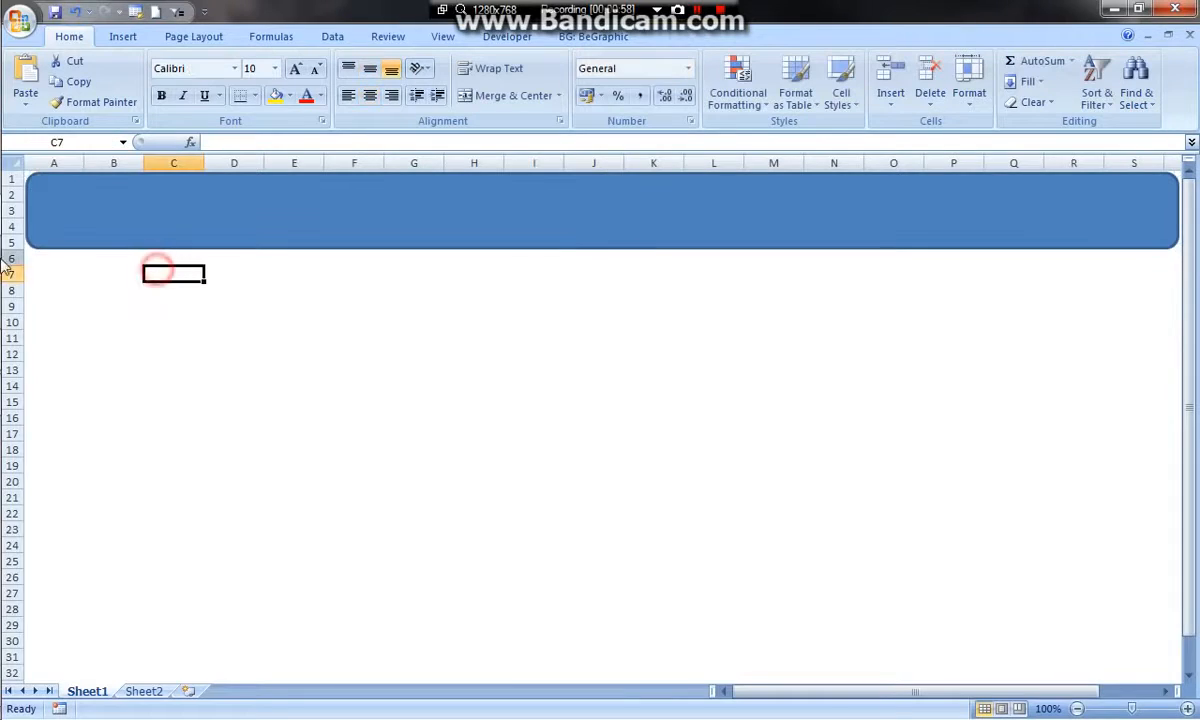
{"action": "left_click", "coordinate": [186, 287]}
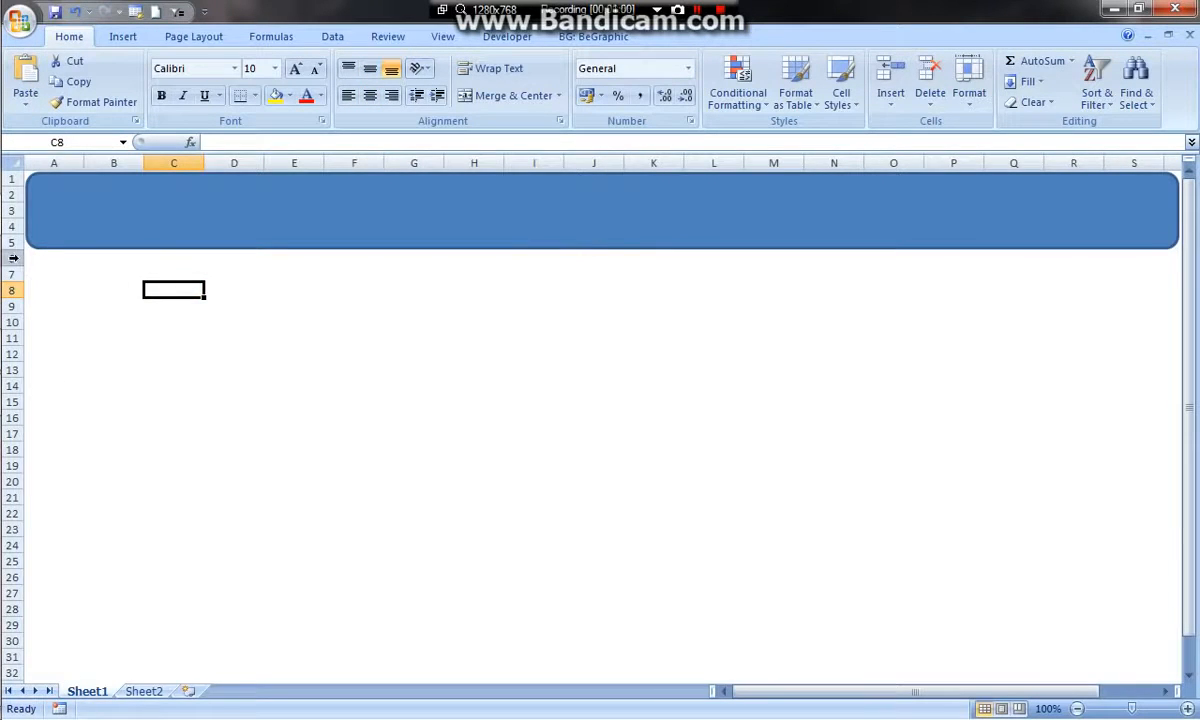
{"action": "left_click", "coordinate": [11, 259]}
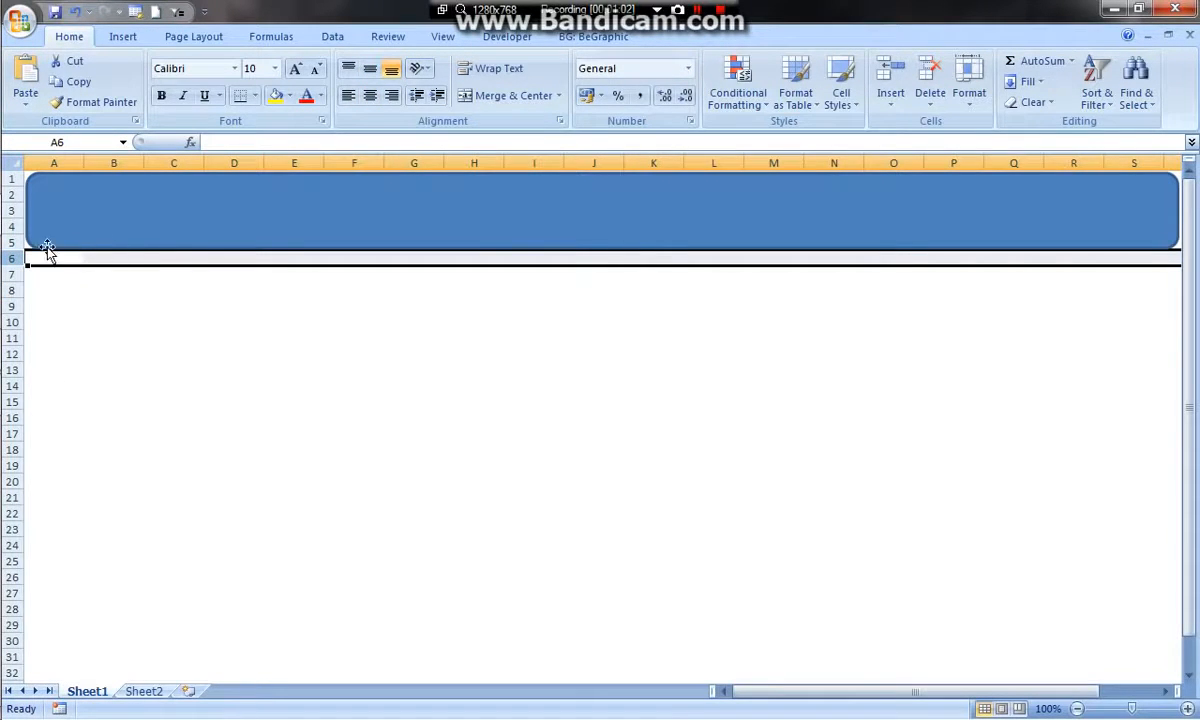
{"action": "left_click", "coordinate": [434, 222]}
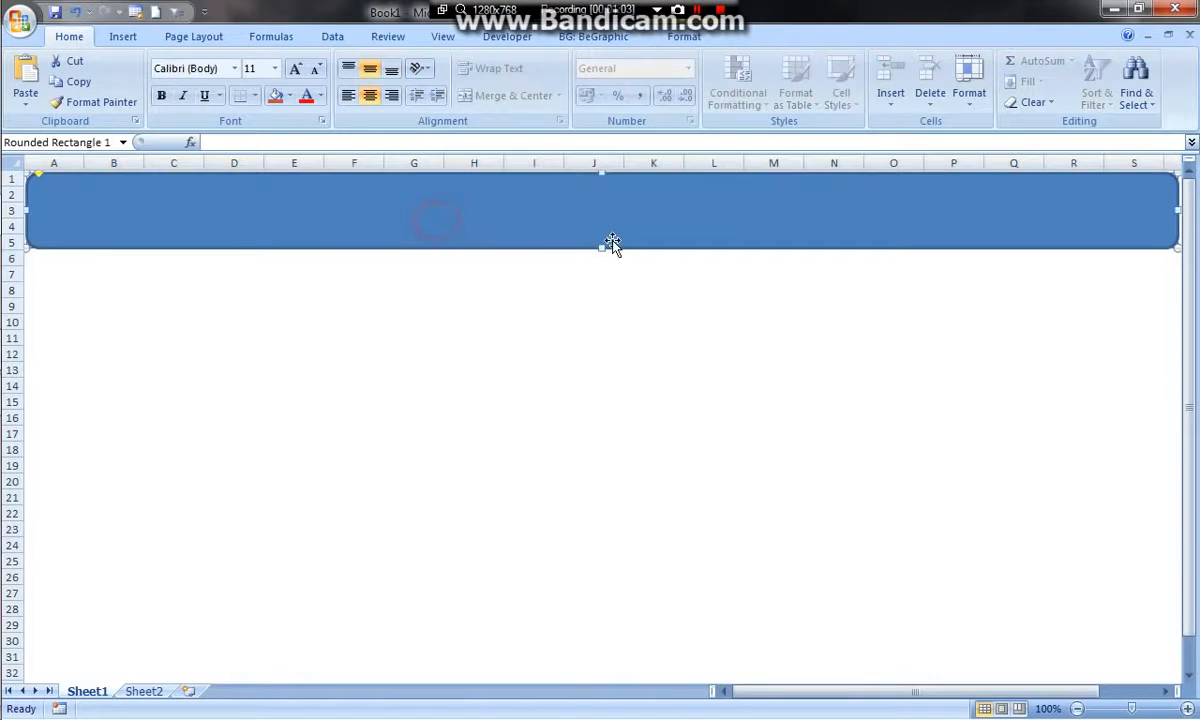
{"action": "left_click", "coordinate": [603, 247]}
{"action": "left_click_drag", "start_coordinate": [602, 244], "coordinate": [602, 246]}
{"action": "left_click", "coordinate": [218, 306]}
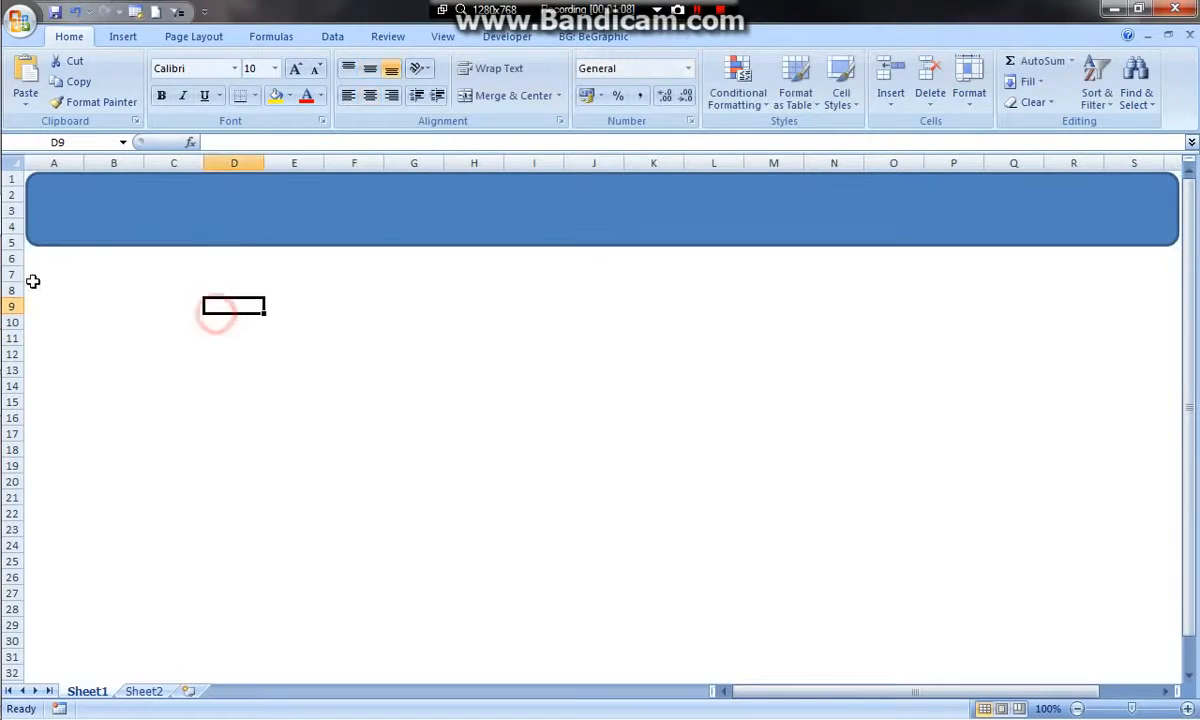
Freeze the panes above row 6 and scroll the sheet to check that the header stays in place
{"action": "left_click", "coordinate": [13, 258]}
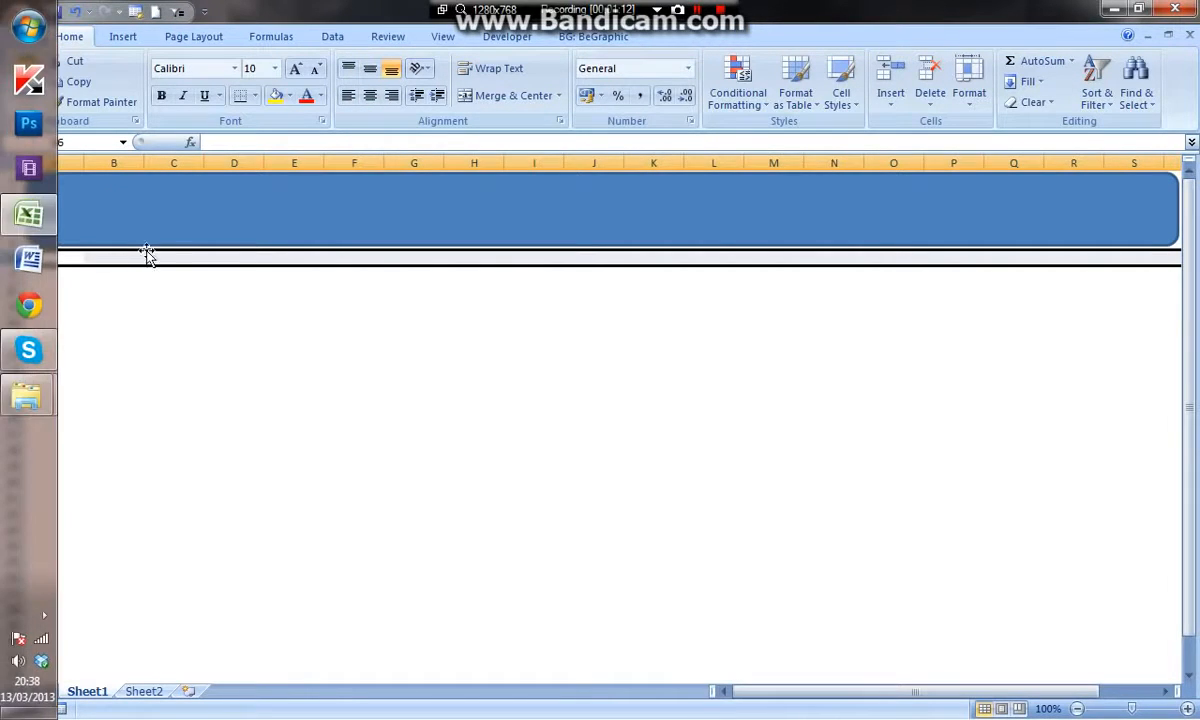
{"action": "left_click", "coordinate": [443, 36]}
{"action": "left_click", "coordinate": [670, 92]}
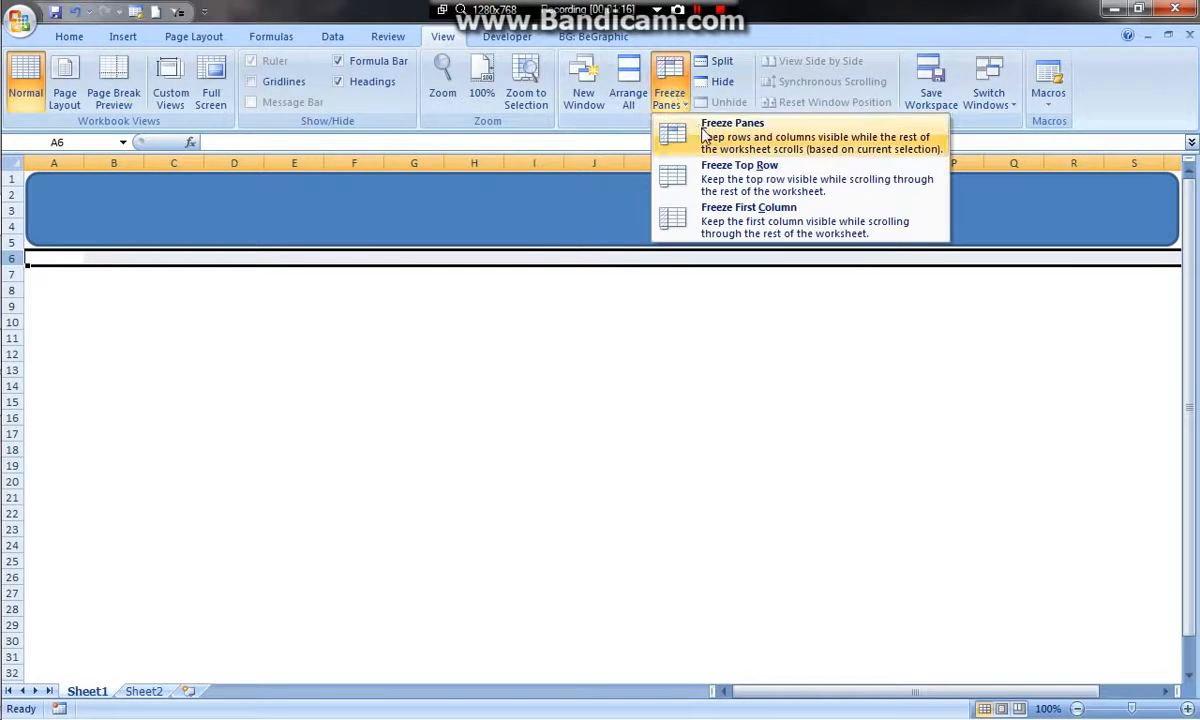
{"action": "left_click", "coordinate": [672, 135]}
{"action": "scroll", "coordinate": [705, 268], "scroll_direction": "down", "scroll_amount": 1}
{"action": "left_click", "coordinate": [705, 268]}
{"action": "scroll", "coordinate": [702, 317], "scroll_direction": "down", "scroll_amount": 3}
{"action": "scroll", "coordinate": [701, 317], "scroll_direction": "up", "scroll_amount": 4}
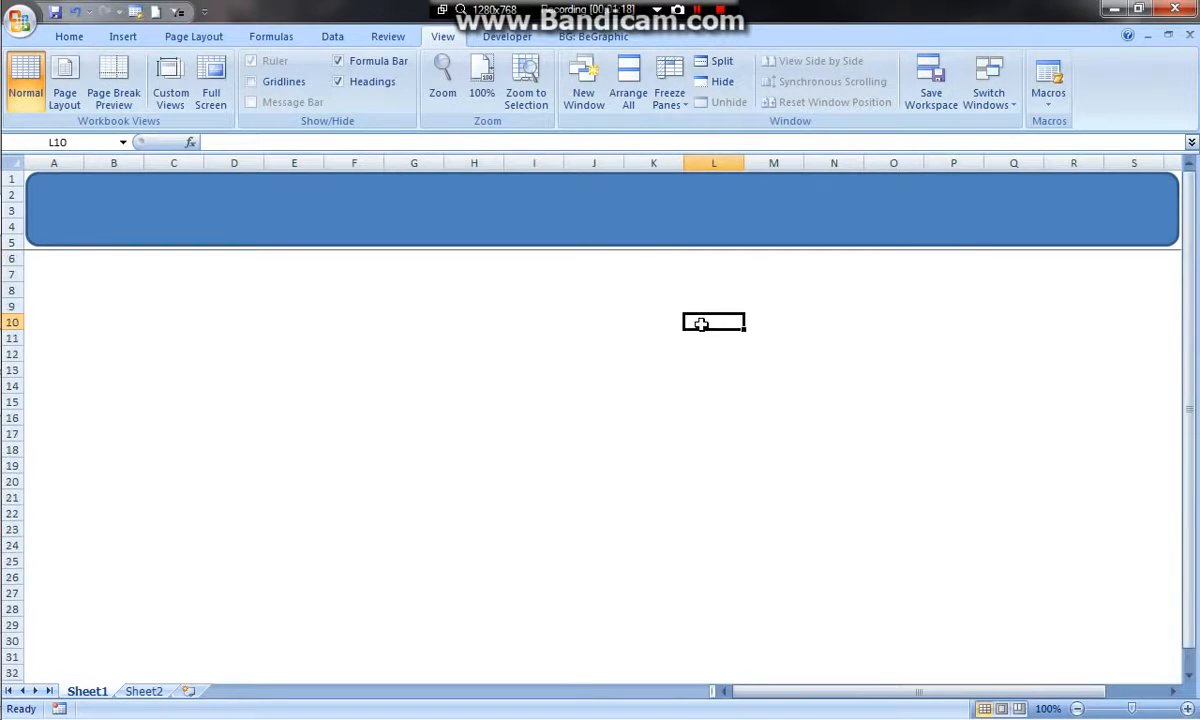
{"action": "scroll", "coordinate": [699, 314], "scroll_direction": "down", "scroll_amount": 9}
{"action": "scroll", "coordinate": [699, 318], "scroll_direction": "up", "scroll_amount": 9}
Format the header's rounded rectangle with no fill and a solid black outline
{"action": "left_click", "coordinate": [415, 196]}
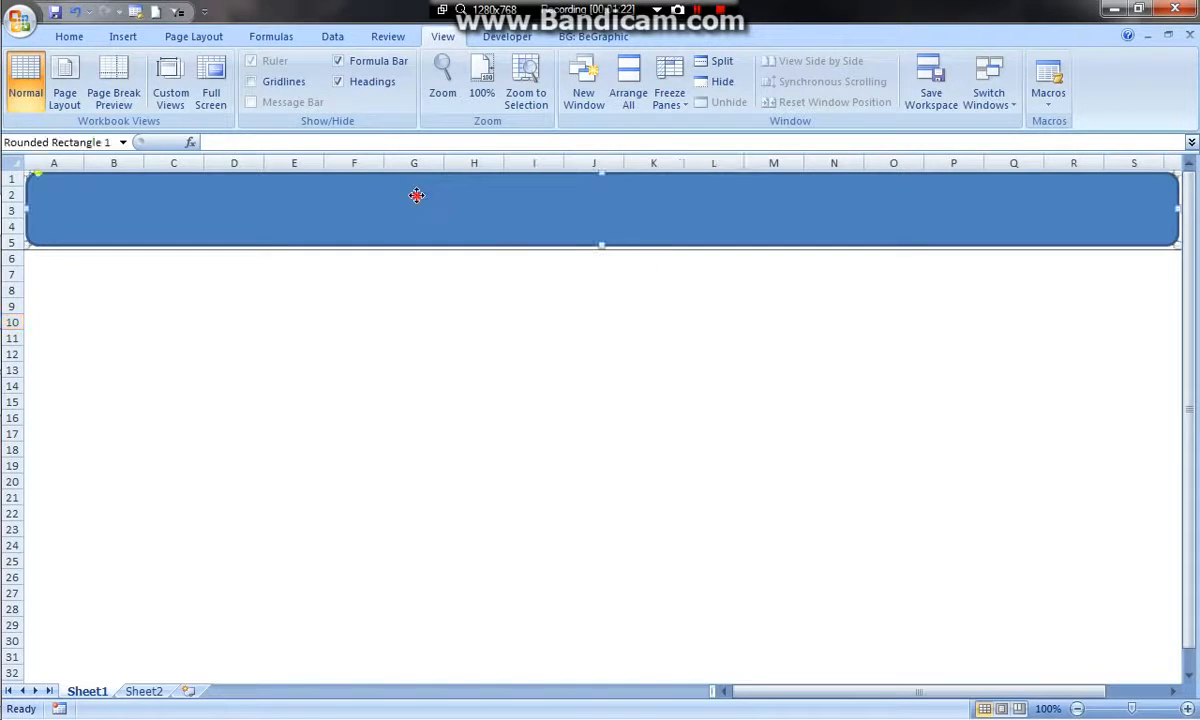
{"action": "right_click", "coordinate": [416, 196]}
{"action": "left_click", "coordinate": [486, 443]}
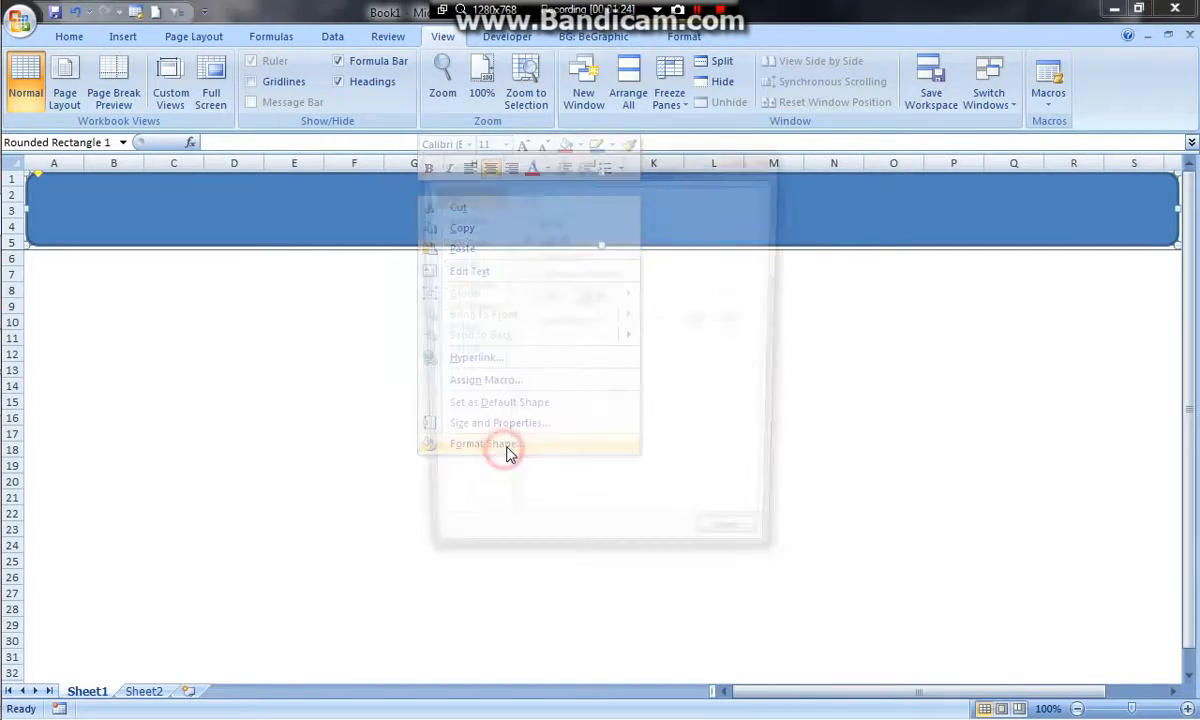
{"action": "left_click", "coordinate": [540, 221]}
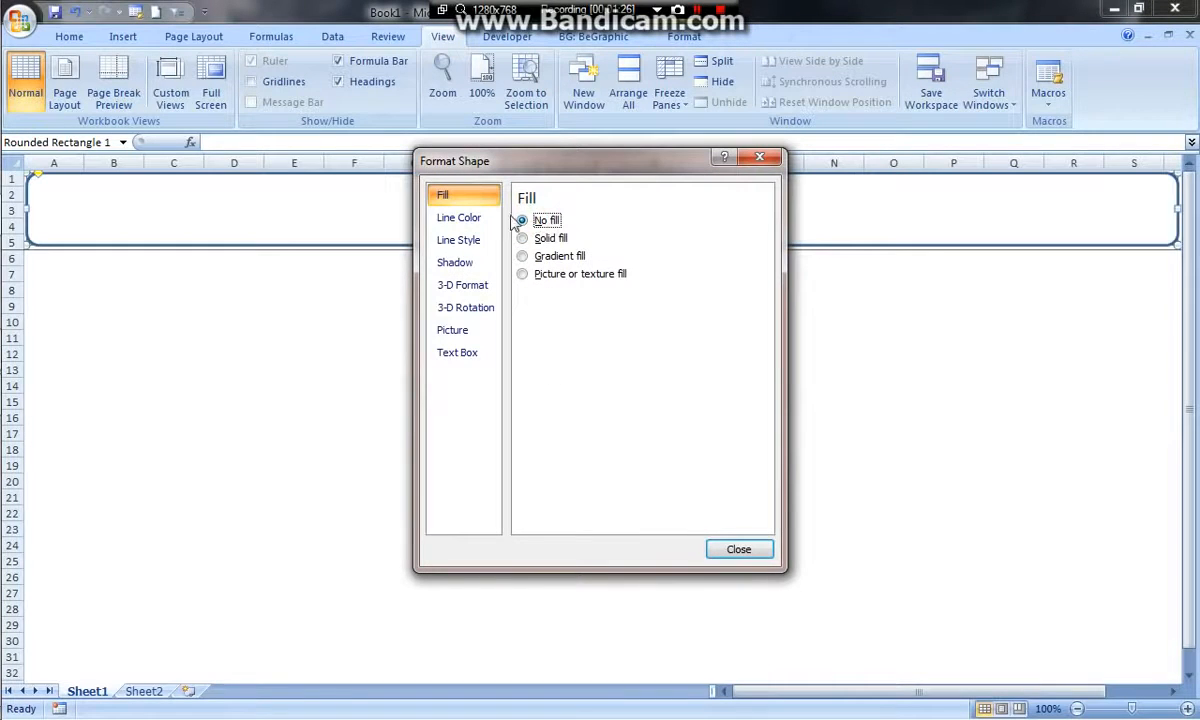
{"action": "left_click", "coordinate": [470, 219]}
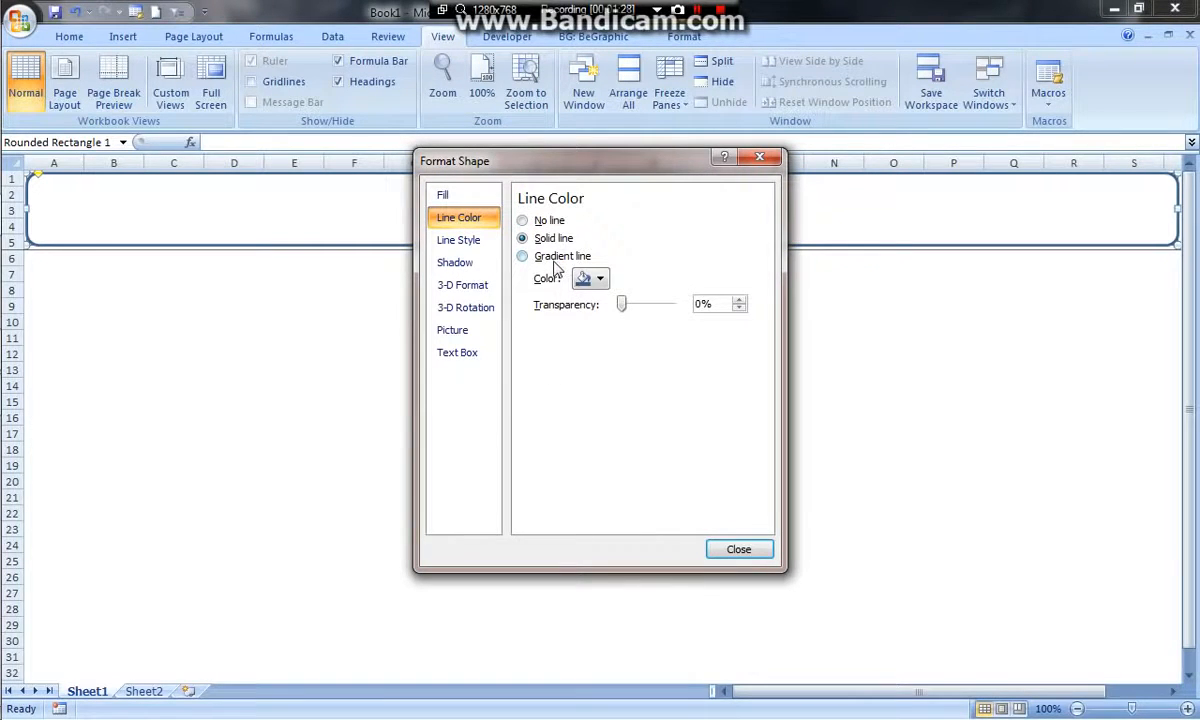
{"action": "left_click", "coordinate": [585, 278]}
{"action": "left_click", "coordinate": [596, 325]}
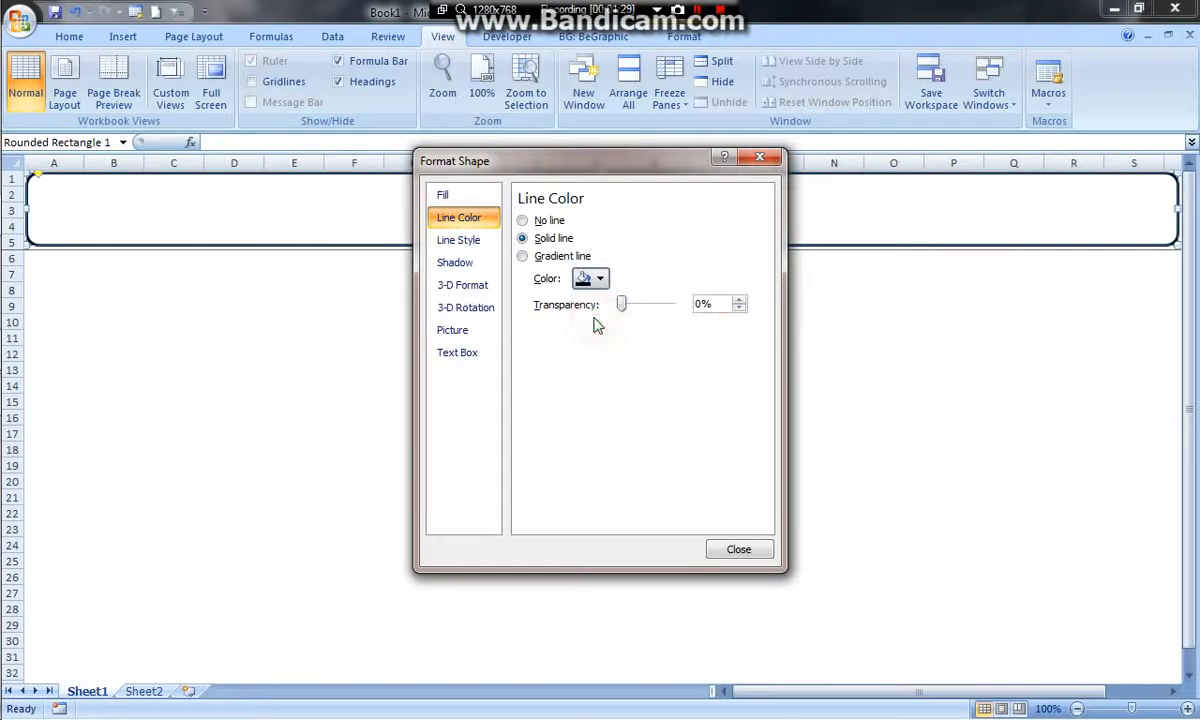
{"action": "left_click", "coordinate": [738, 550]}
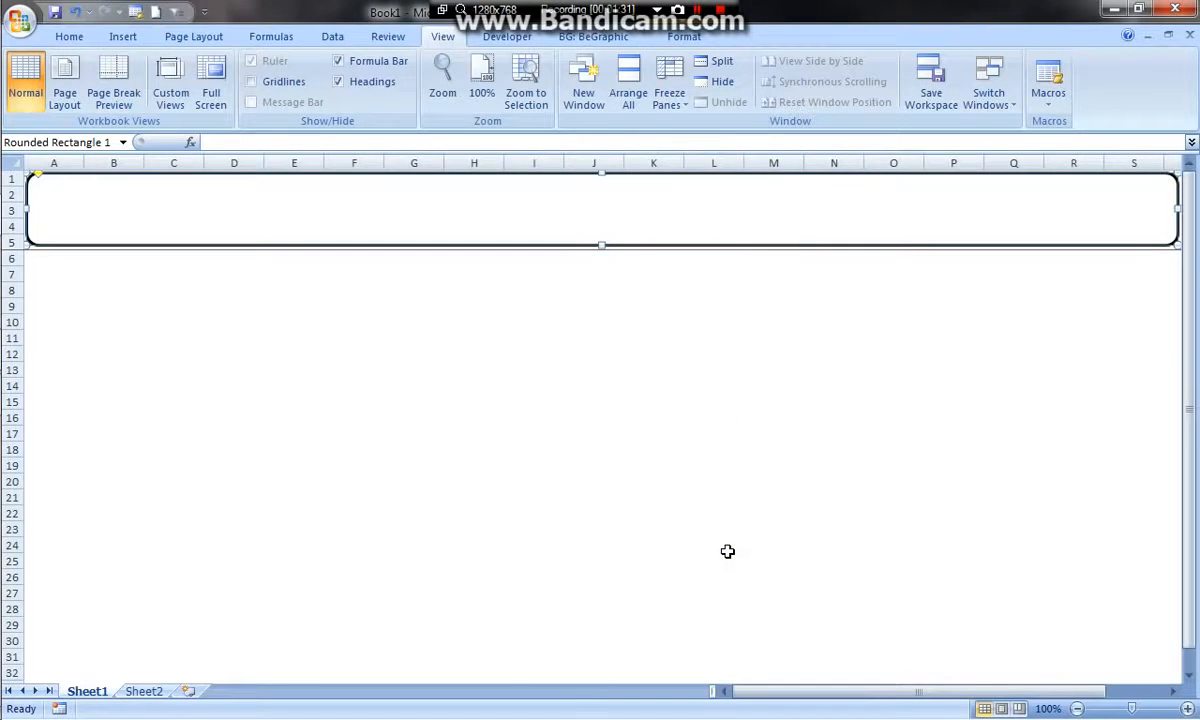
{"action": "left_click", "coordinate": [611, 309]}
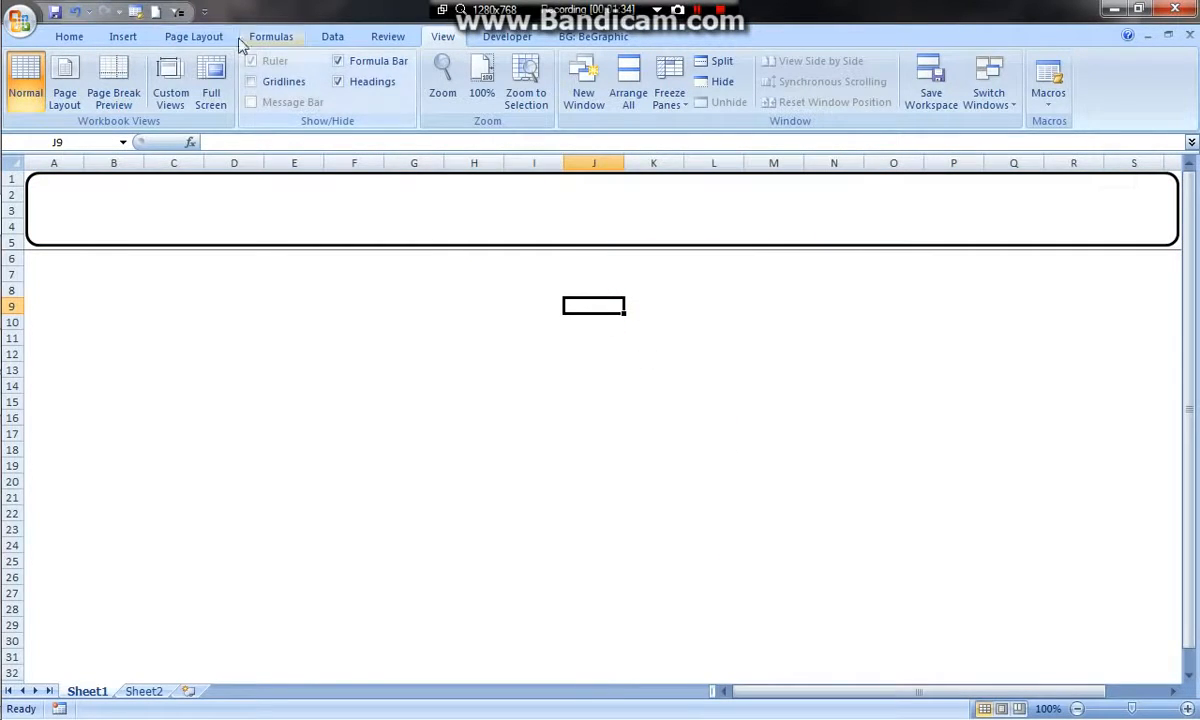
Draw a Round Same Side Corner Rectangle below the header over rows 8 to 11, about 21.7 cm wide and 1.9 cm high
{"action": "left_click", "coordinate": [123, 37]}
{"action": "left_click", "coordinate": [207, 78]}
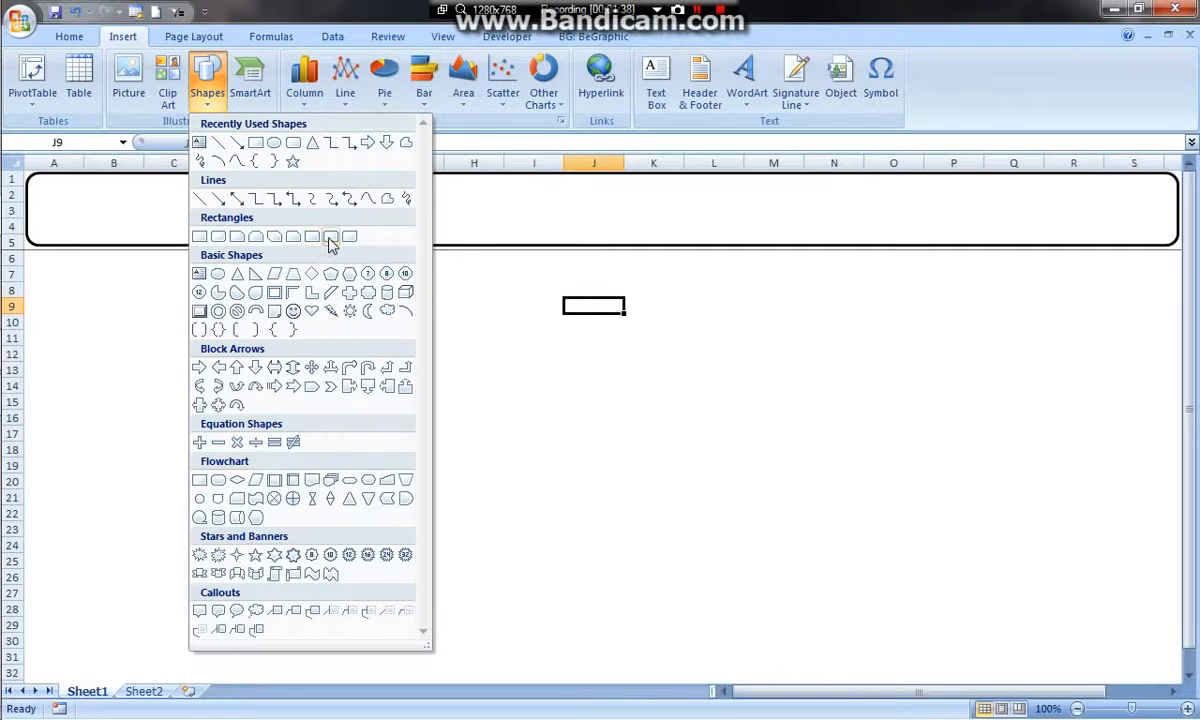
{"action": "left_click", "coordinate": [331, 238]}
{"action": "mouse_move", "coordinate": [168, 281]}
{"action": "left_mouse_down"}
{"action": "mouse_move", "coordinate": [670, 350]}
{"action": "mouse_move", "coordinate": [936, 347]}
{"action": "left_mouse_up"}
{"action": "left_click", "coordinate": [366, 412]}
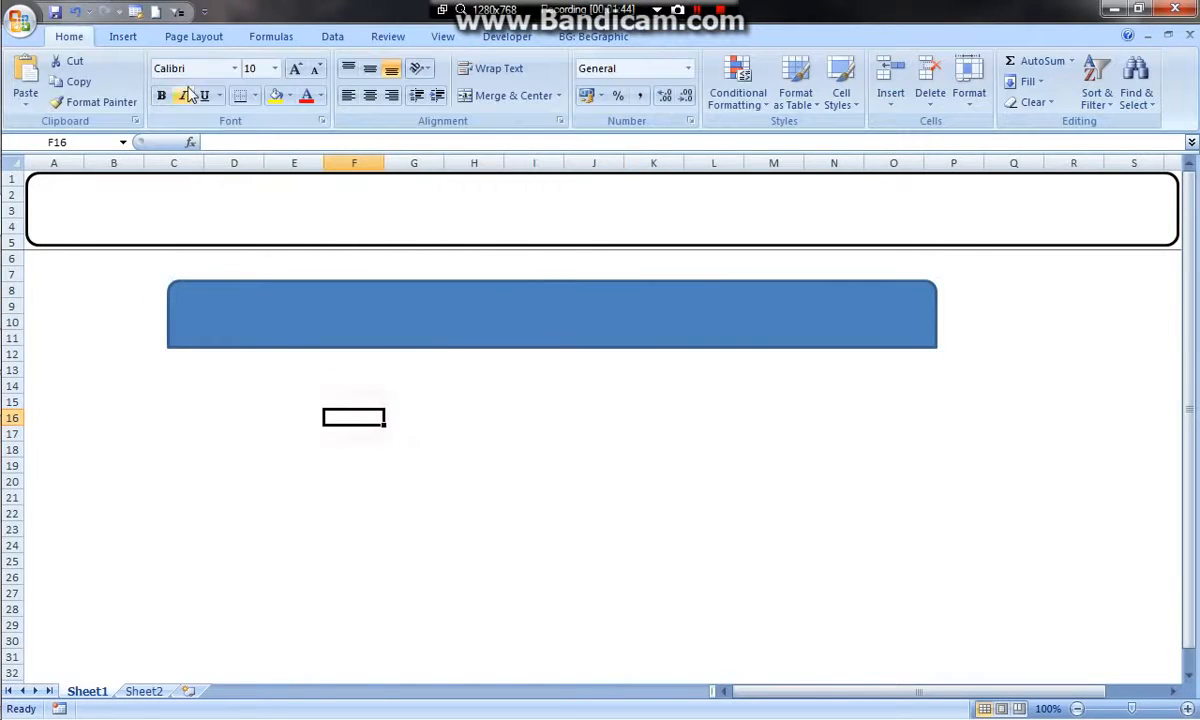
{"action": "left_click", "coordinate": [123, 36]}
{"action": "left_click", "coordinate": [210, 80]}
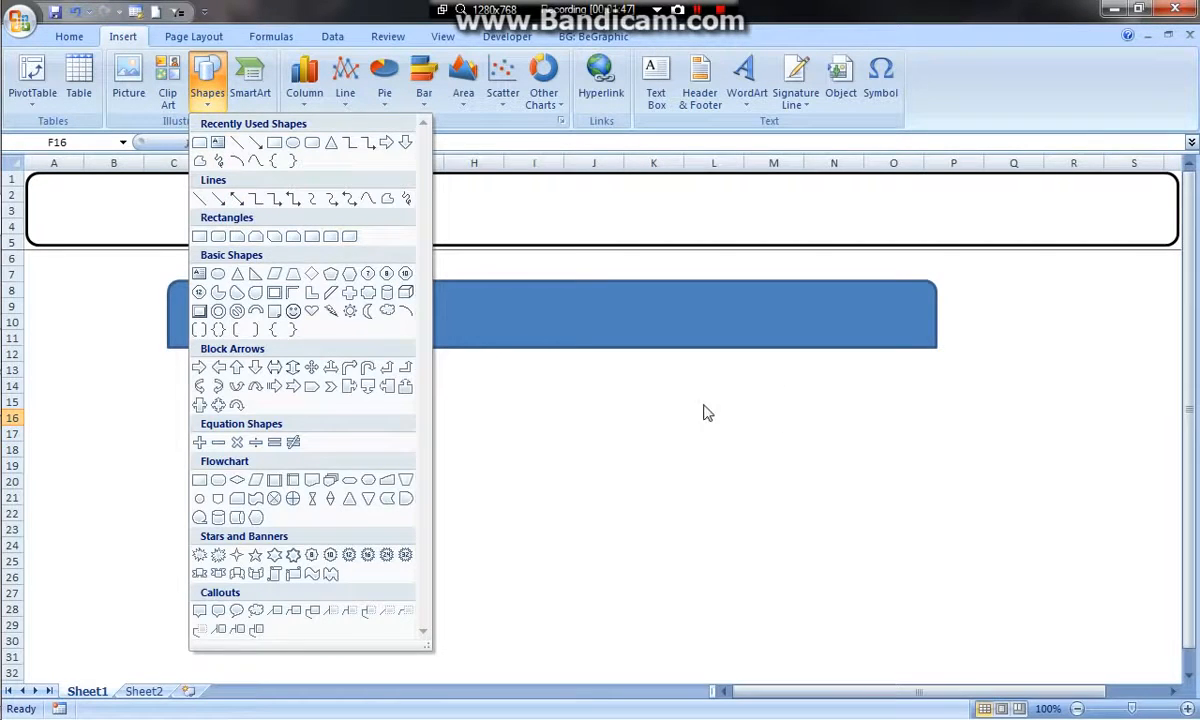
{"action": "left_click", "coordinate": [590, 362]}
{"action": "left_click", "coordinate": [535, 298]}
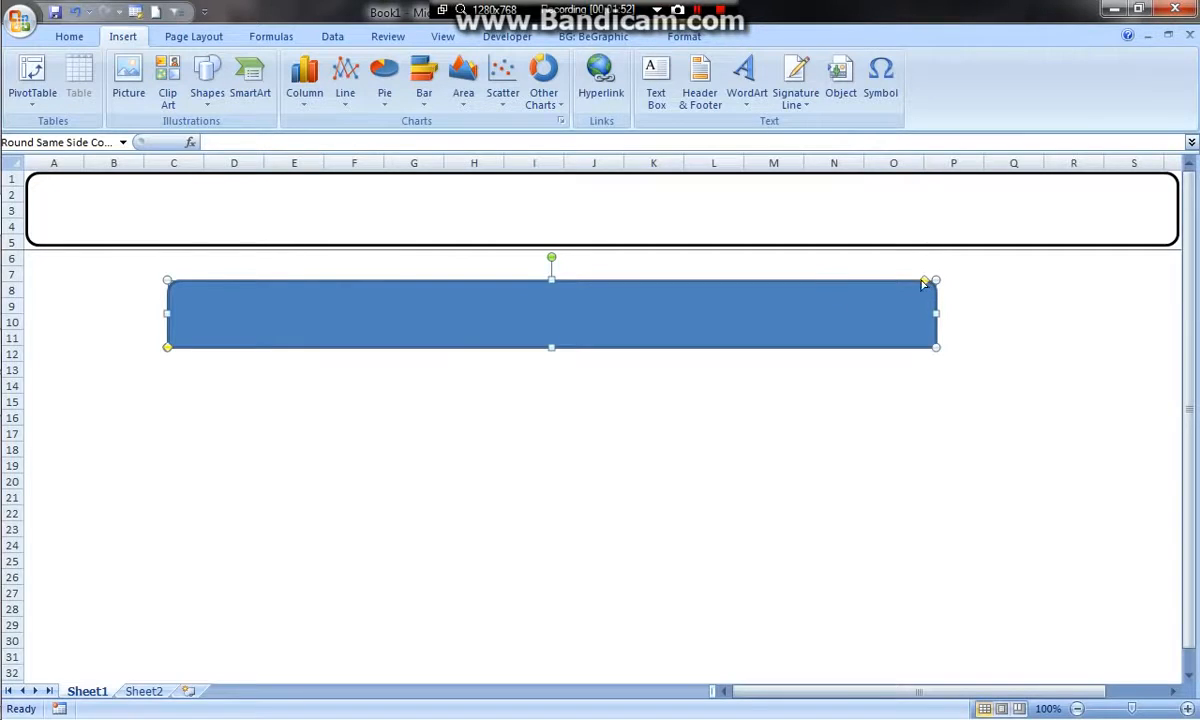
{"action": "left_click", "coordinate": [283, 384]}
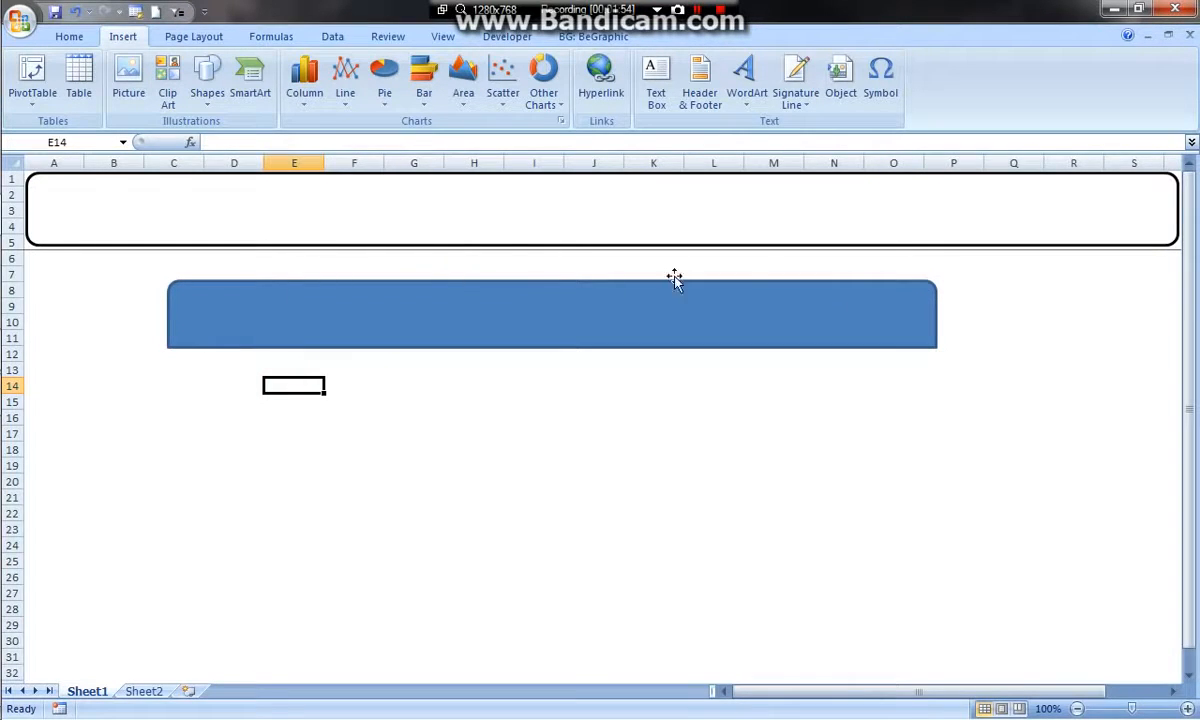
Increase the rounding of the blue shape's two upper corners
{"action": "left_click", "coordinate": [935, 310]}
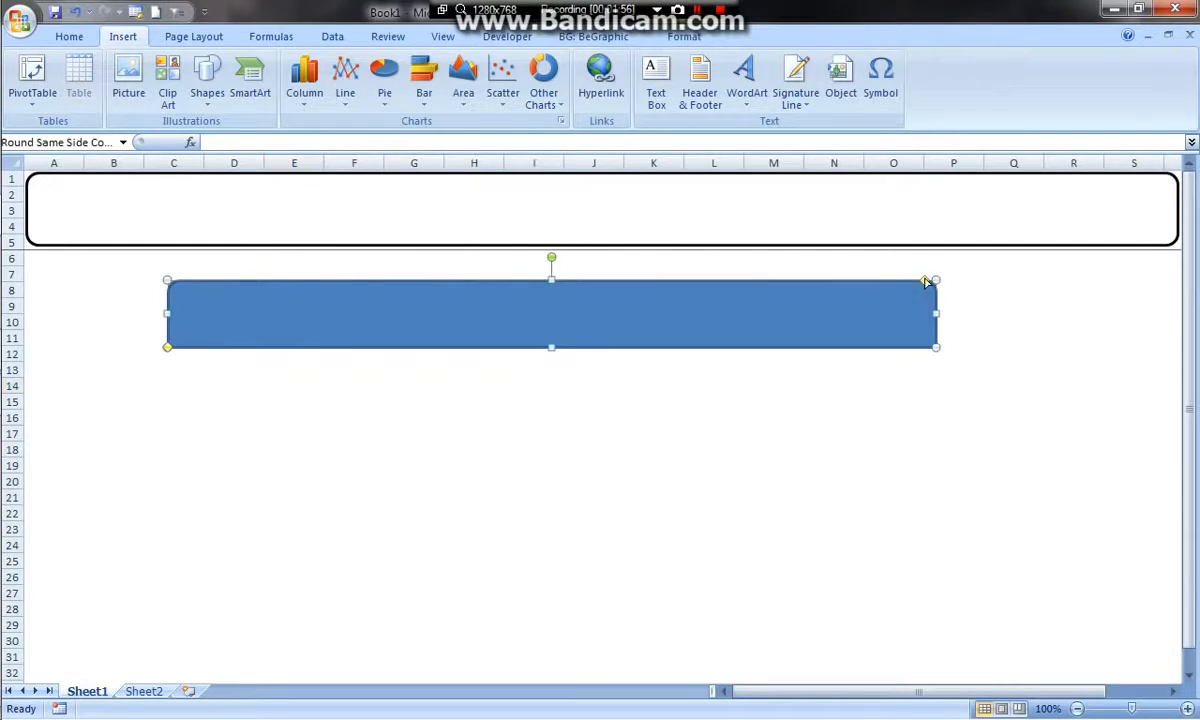
{"action": "left_click_drag", "start_coordinate": [925, 284], "coordinate": [902, 281]}
{"action": "left_click", "coordinate": [721, 401]}
Rotate the blue shape 180 degrees so its rounded corners point down, and bring up its formatting options
{"action": "left_click", "coordinate": [570, 285]}
{"action": "left_click_drag", "start_coordinate": [551, 257], "coordinate": [552, 377]}
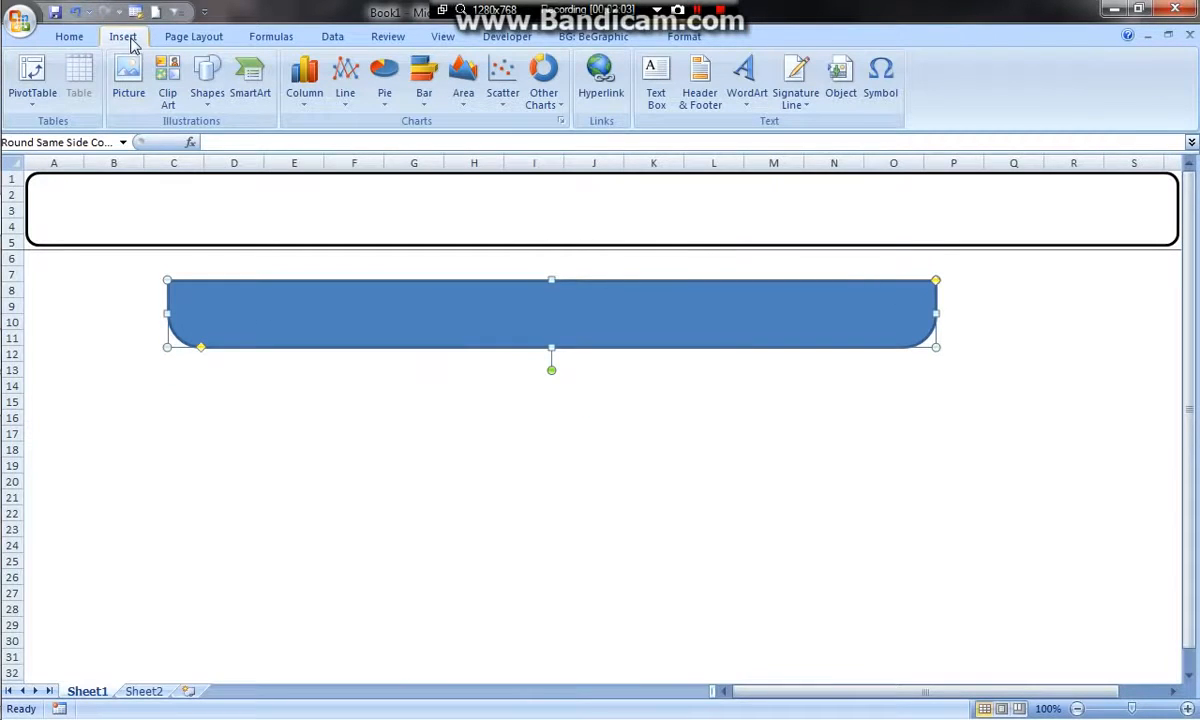
{"action": "left_click", "coordinate": [667, 40]}
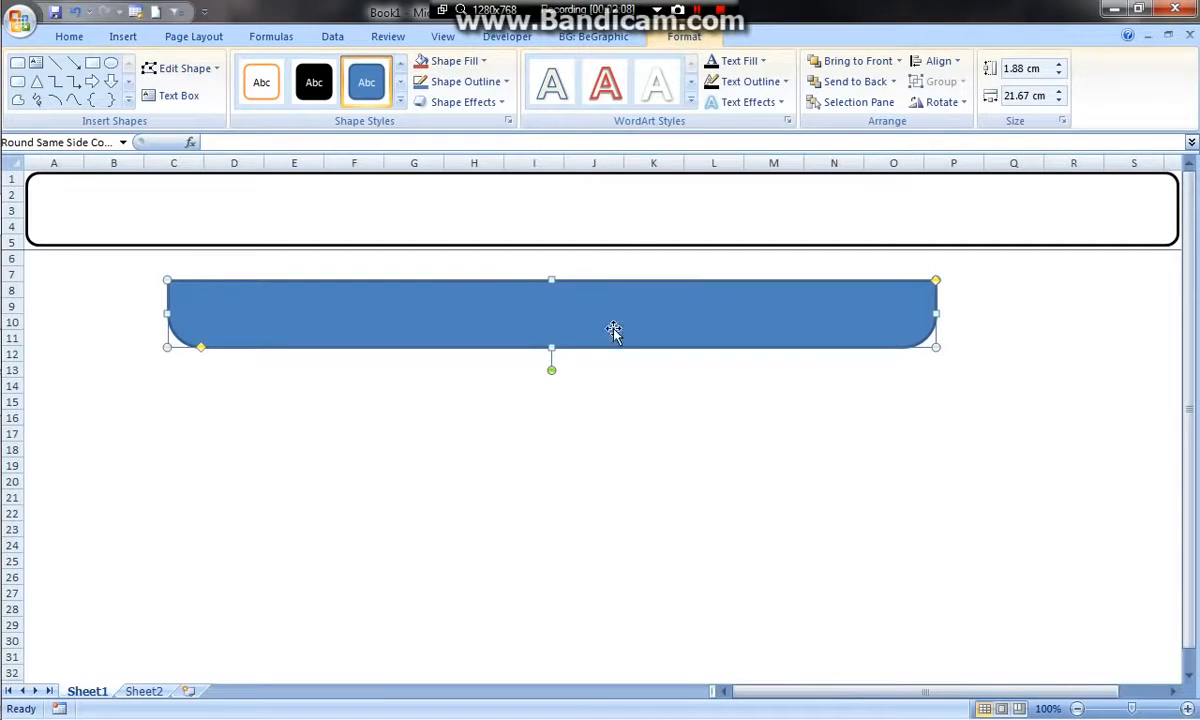
Apply the glossy black preset shape style to the blue shape with the rounded lower corners
{"action": "left_click", "coordinate": [401, 81]}
{"action": "left_click", "coordinate": [402, 83]}
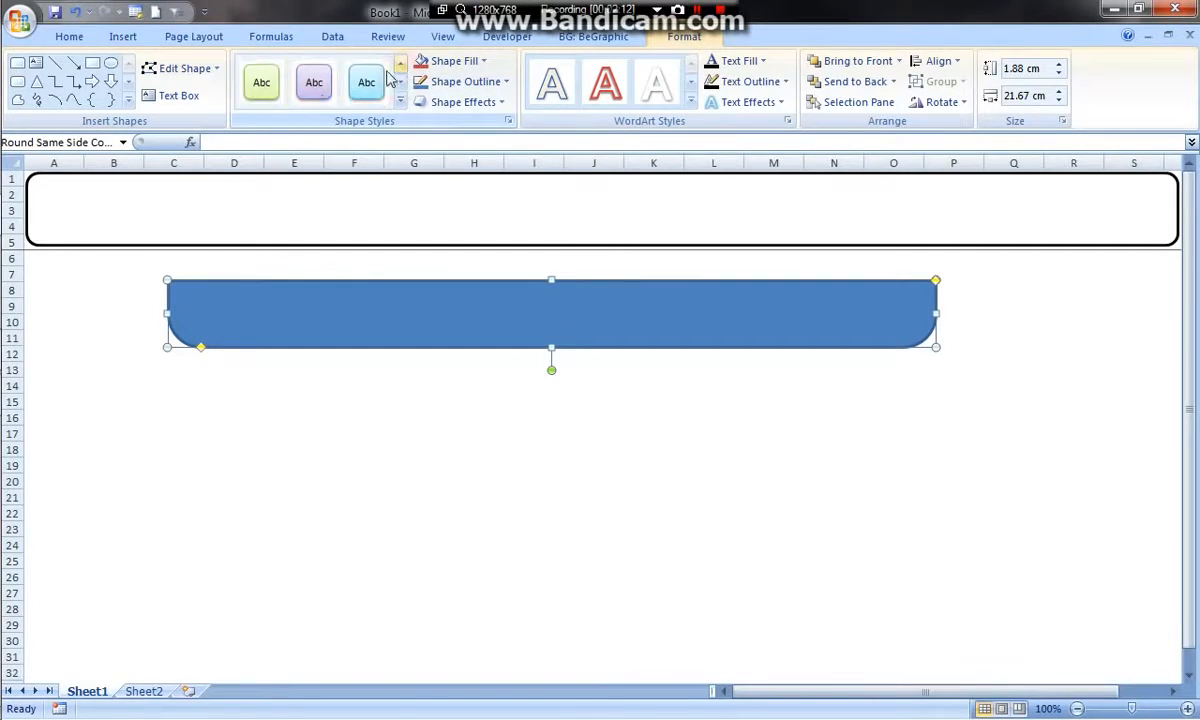
{"action": "left_click", "coordinate": [402, 84]}
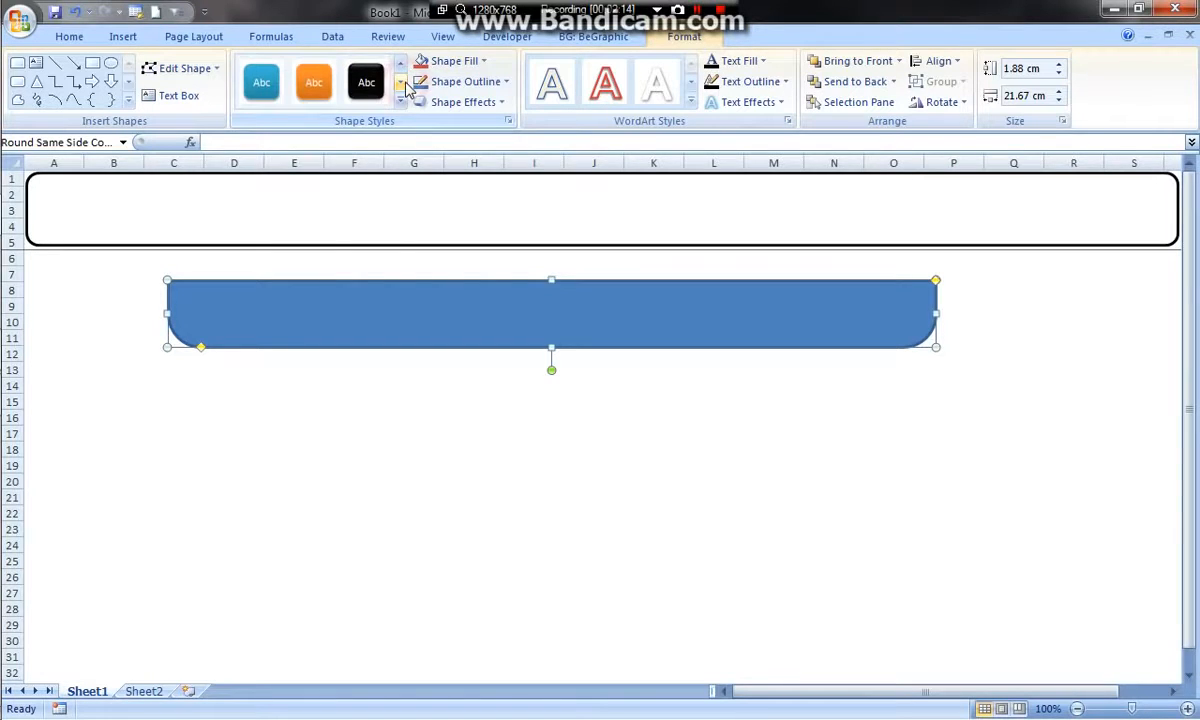
{"action": "left_click", "coordinate": [366, 82]}
{"action": "left_click", "coordinate": [517, 384]}
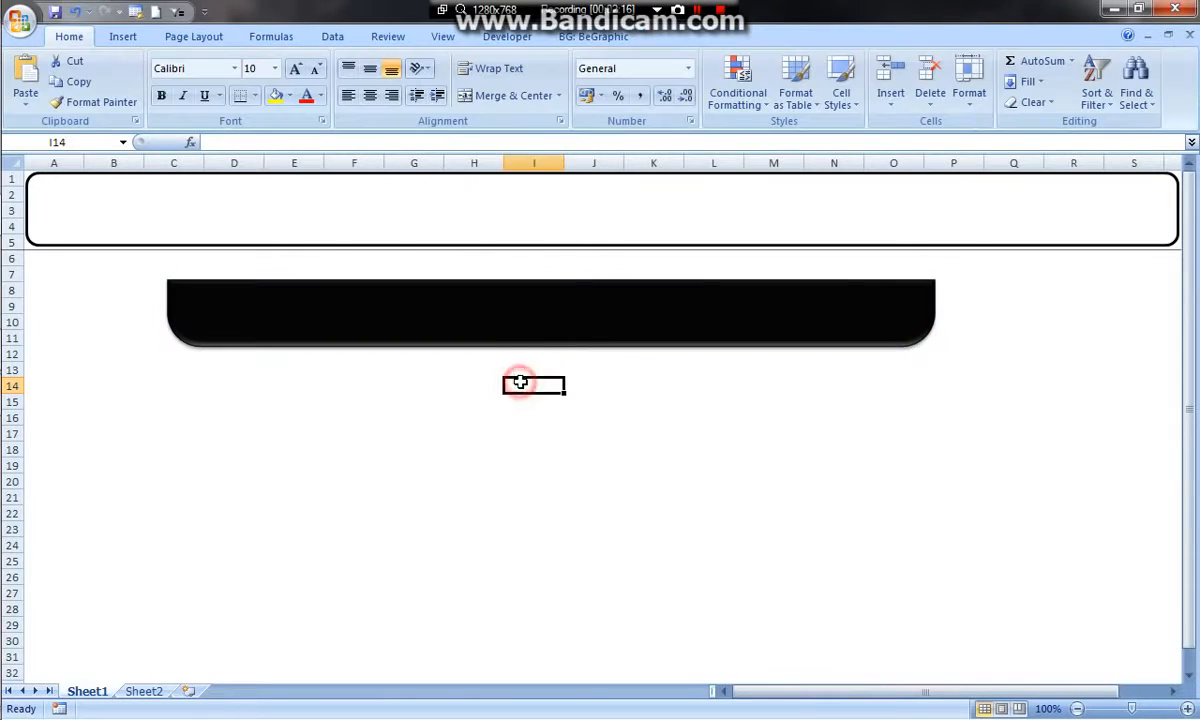
Fit the black shape into the header frame's lower part, about 0.9 cm high and 32.5 cm wide, spanning the frame's full width
{"action": "left_click_drag", "start_coordinate": [564, 309], "coordinate": [432, 232]}
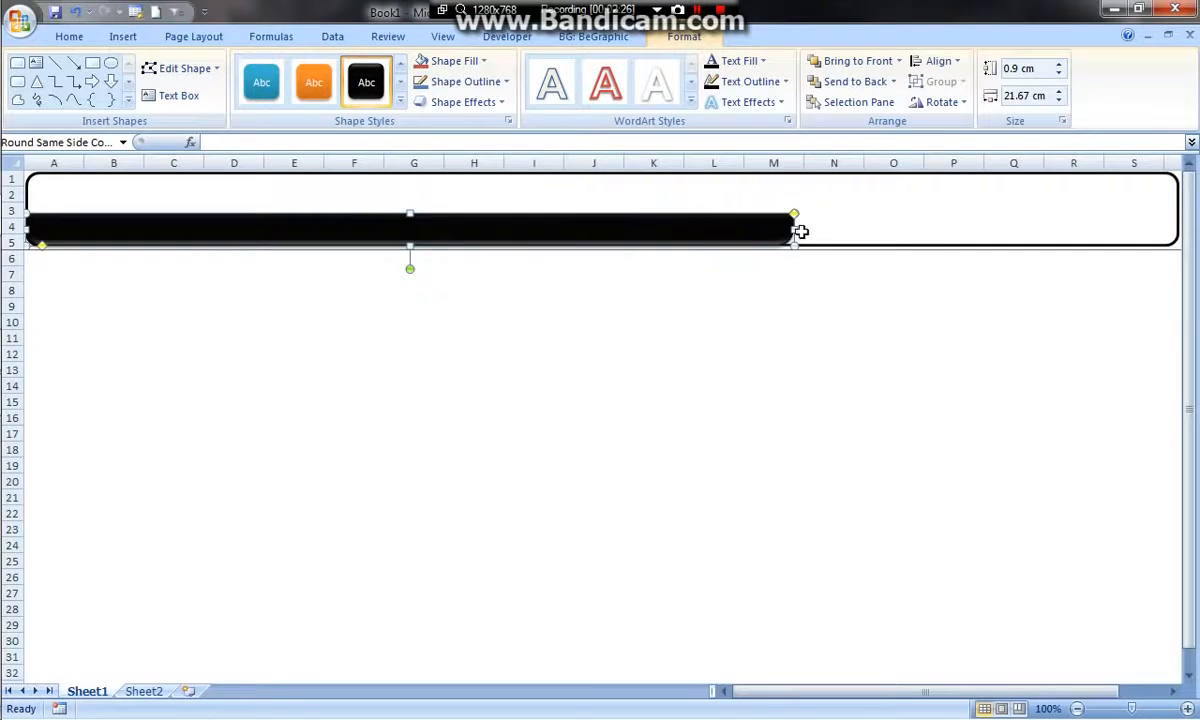
{"action": "left_click_drag", "start_coordinate": [792, 233], "coordinate": [936, 232]}
{"action": "left_click", "coordinate": [932, 304]}
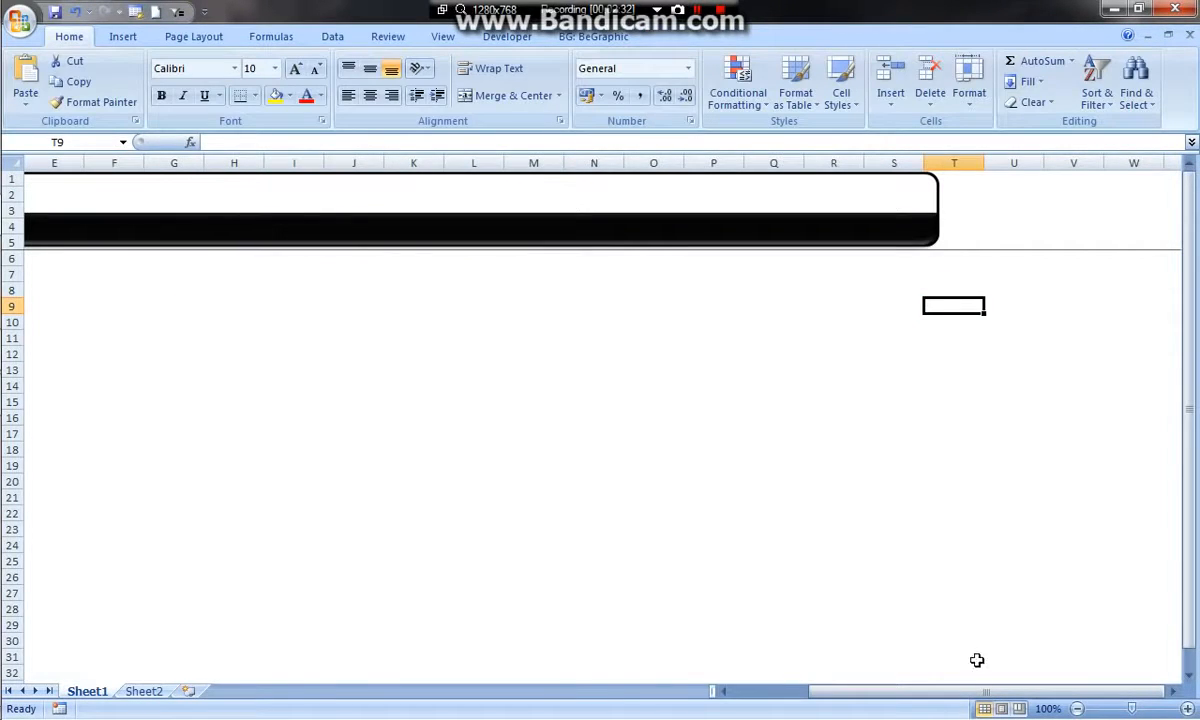
{"action": "left_click_drag", "start_coordinate": [995, 691], "coordinate": [922, 691]}
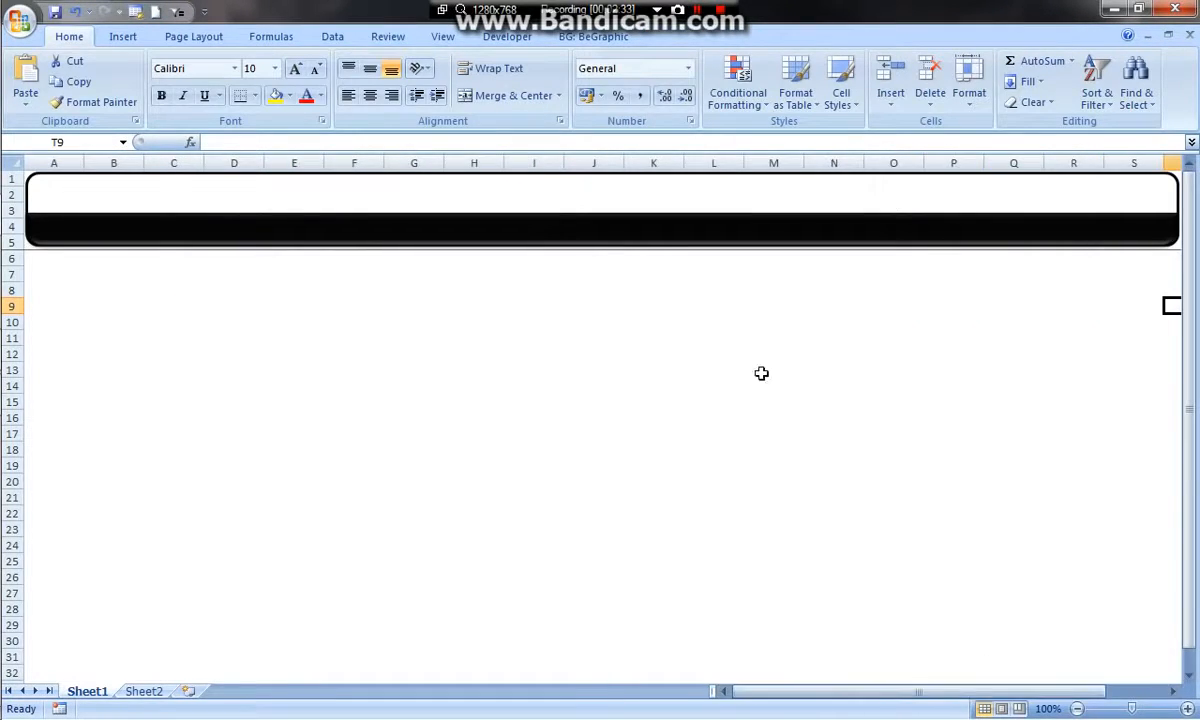
Reduce the black band's height by lowering its upper edge to about the top of row 4
{"action": "left_click", "coordinate": [626, 228]}
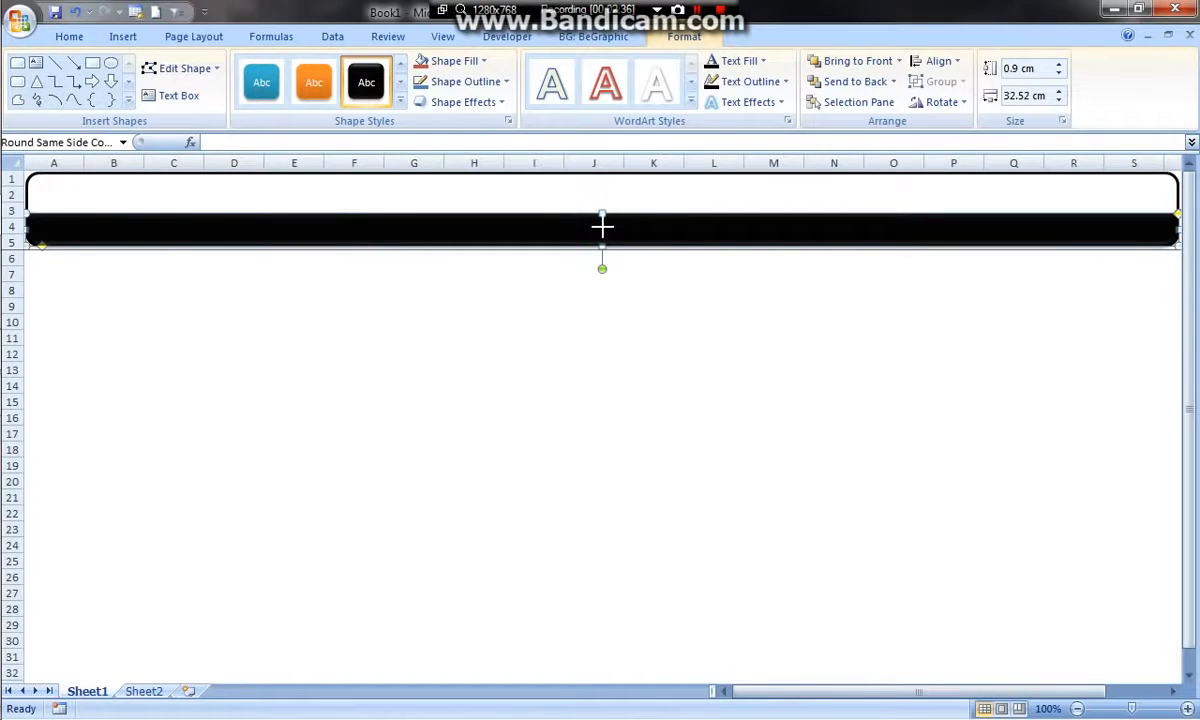
{"action": "left_click_drag", "start_coordinate": [602, 227], "coordinate": [602, 228]}
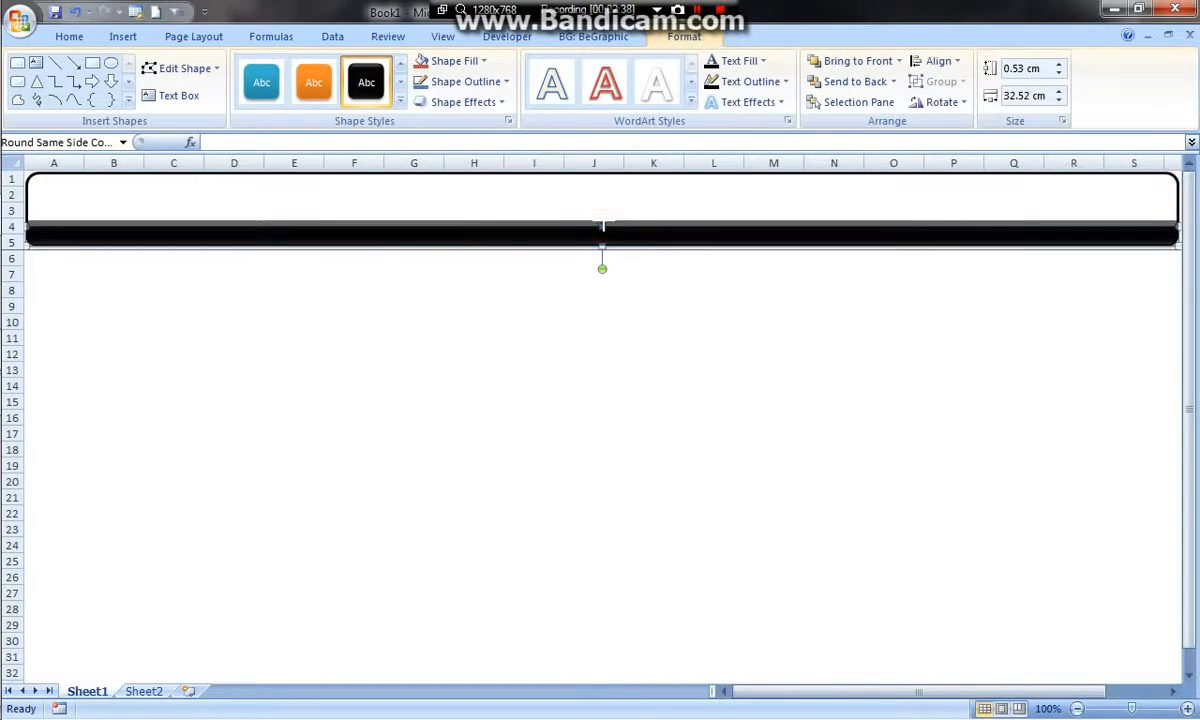
{"action": "left_click", "coordinate": [628, 368]}
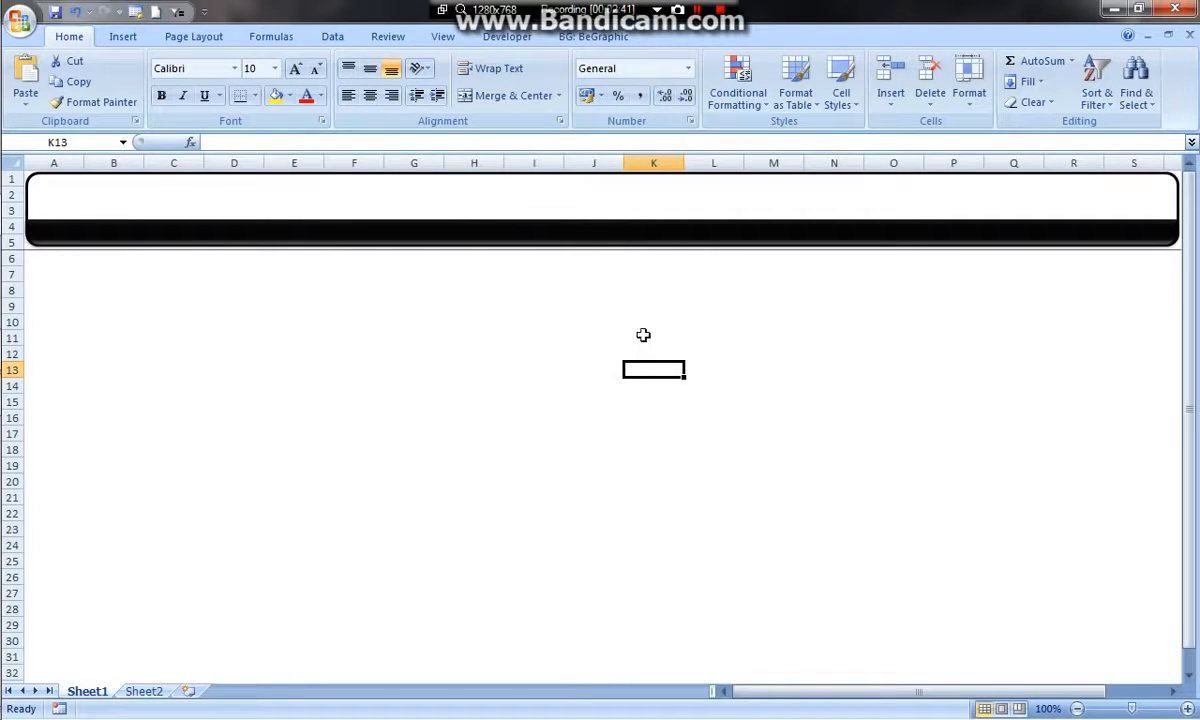
Paste the copied e.on UK logo and fit it into the white area at the header frame's right end
{"action": "left_click", "coordinate": [660, 322]}
{"action": "key", "text": "ctrl+v"}
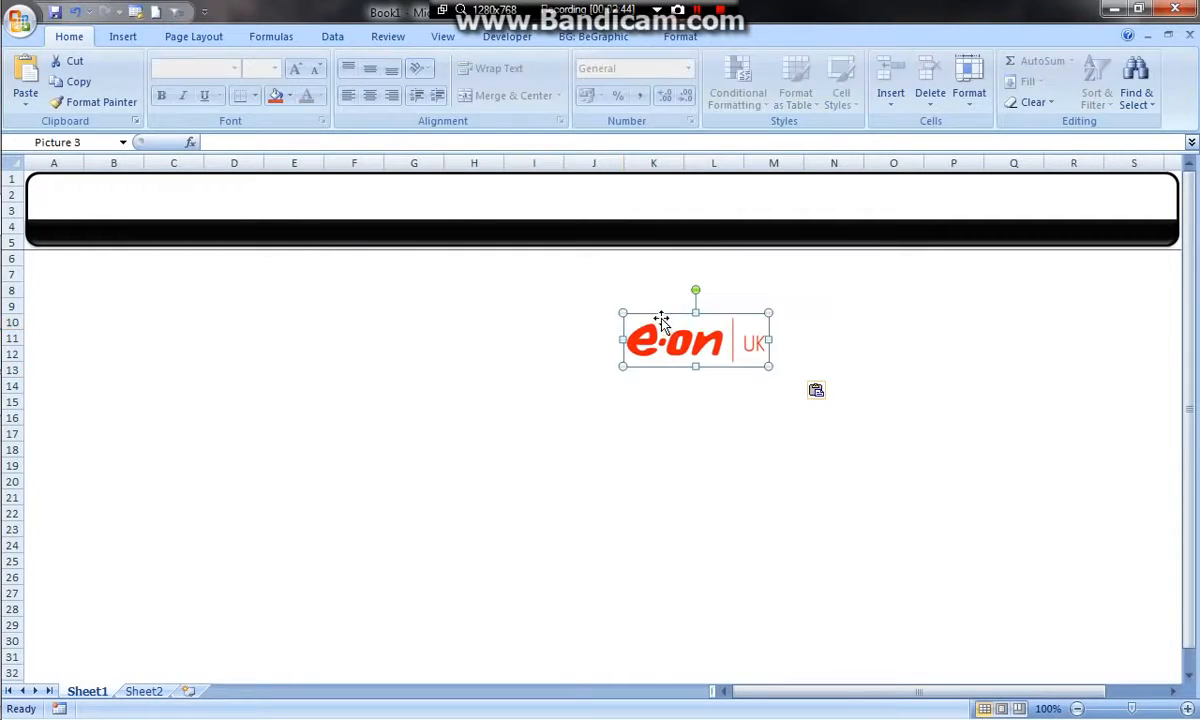
{"action": "left_click_drag", "start_coordinate": [690, 342], "coordinate": [1117, 203]}
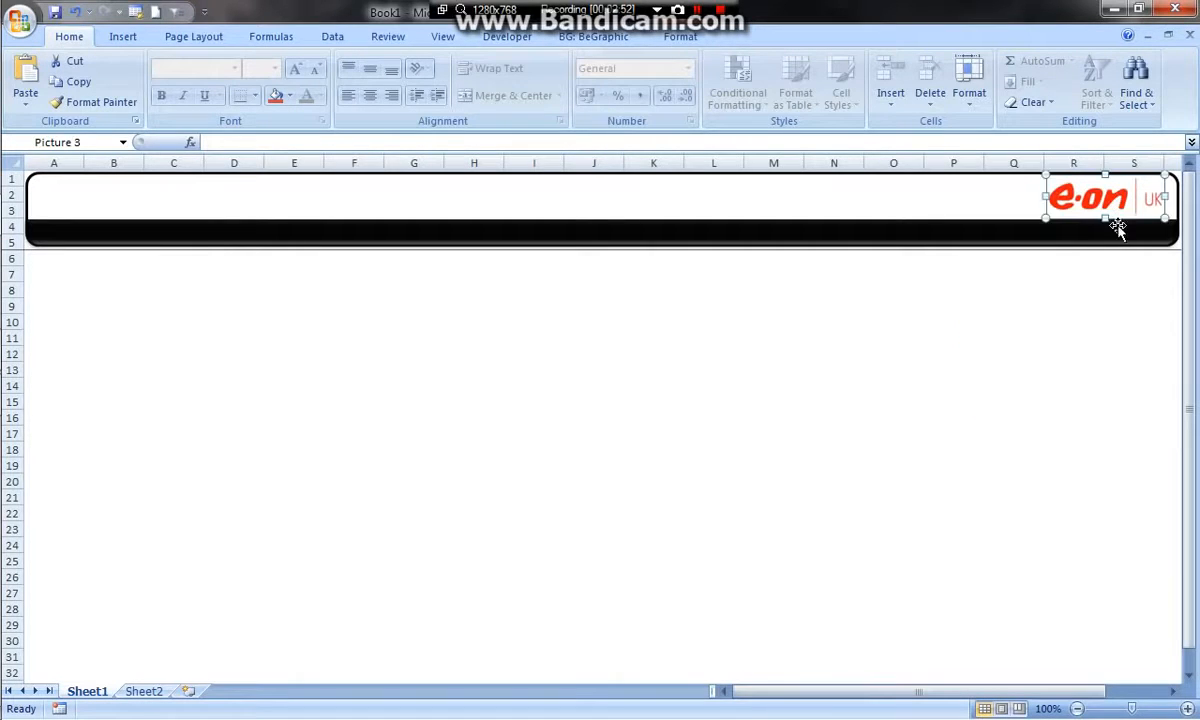
{"action": "left_click", "coordinate": [1076, 348]}
{"action": "right_click", "coordinate": [952, 316]}
{"action": "left_click", "coordinate": [758, 311]}
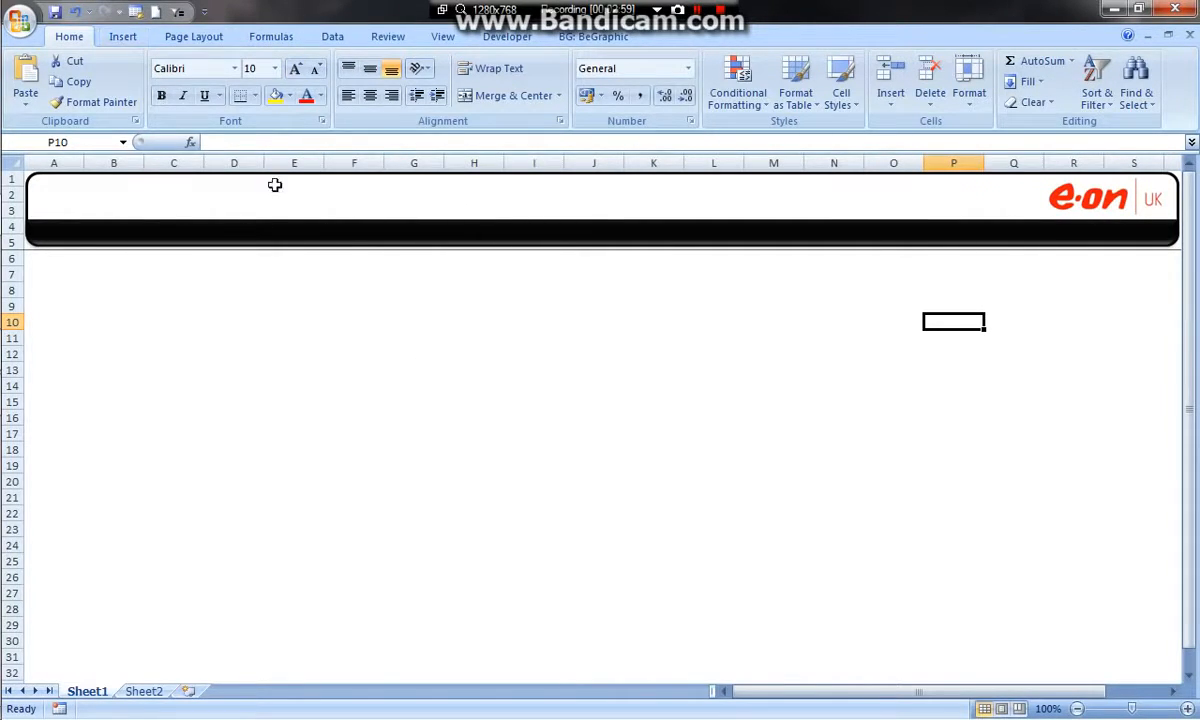
Draw a rectangle labelled Summary, about 3.7 cm wide and 0.8 cm high, and place it at the black band's left end
{"action": "left_click", "coordinate": [123, 37]}
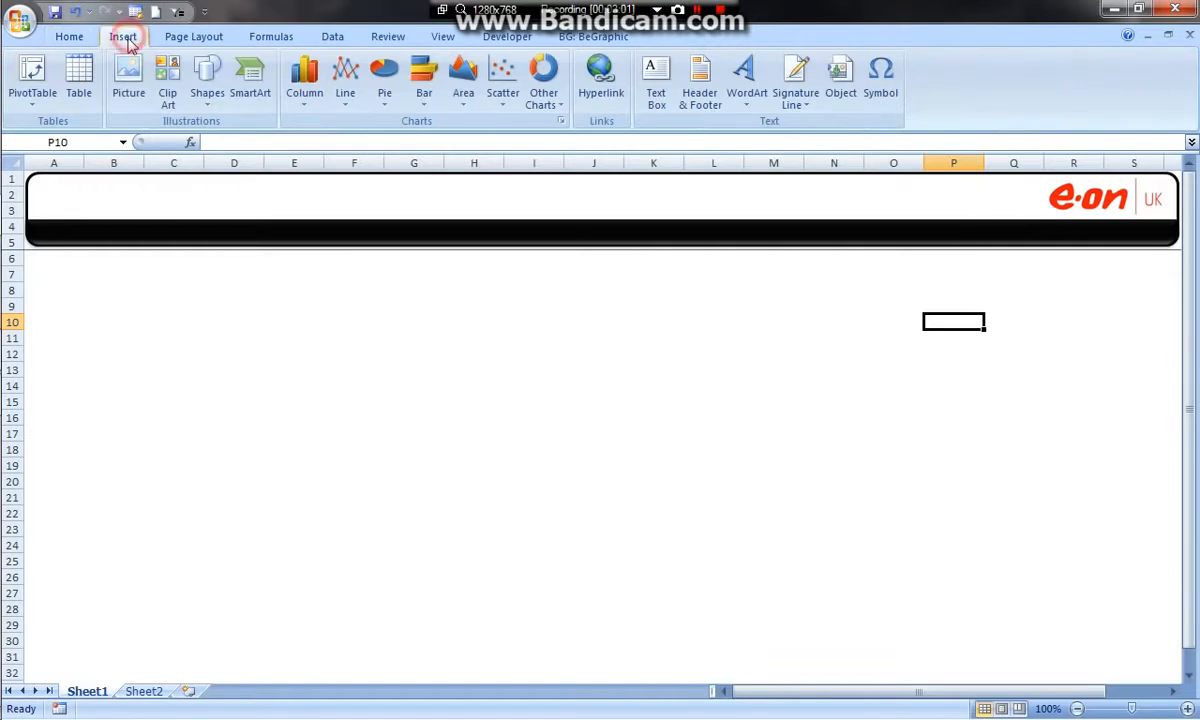
{"action": "left_click", "coordinate": [205, 75]}
{"action": "left_click", "coordinate": [203, 236]}
{"action": "mouse_move", "coordinate": [367, 273]}
{"action": "left_mouse_down"}
{"action": "mouse_move", "coordinate": [533, 303]}
{"action": "mouse_move", "coordinate": [500, 304]}
{"action": "left_mouse_up"}
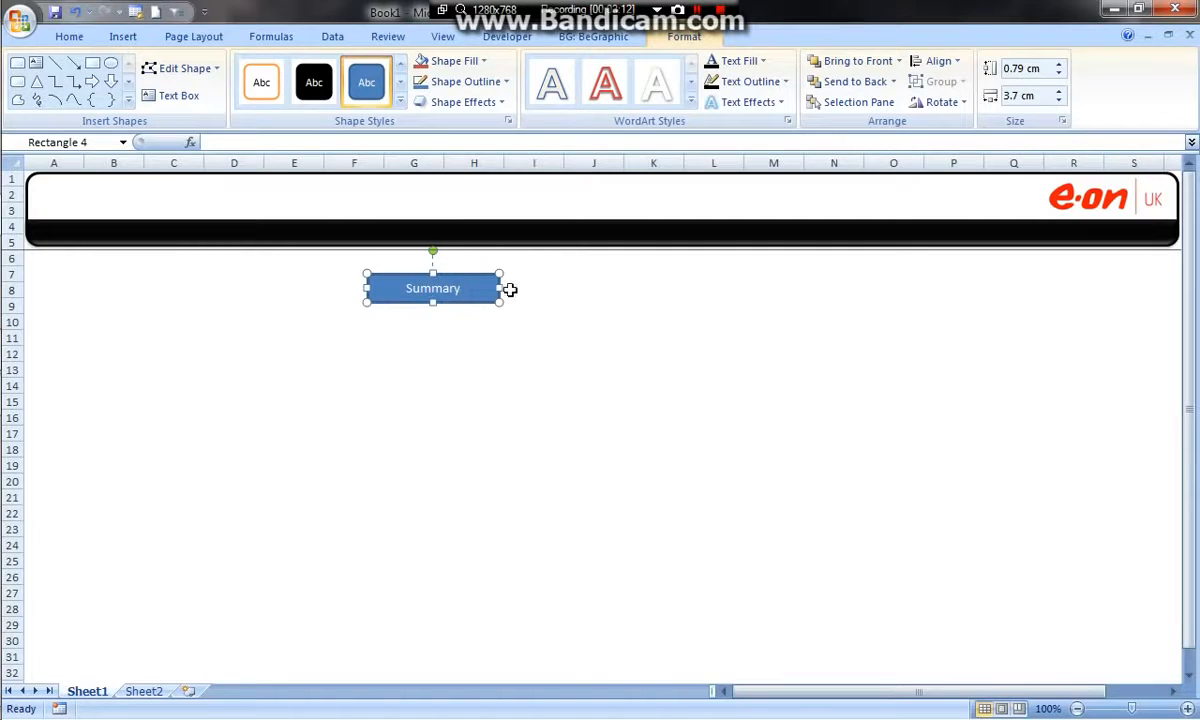
{"action": "left_click", "coordinate": [470, 354]}
{"action": "left_click_drag", "start_coordinate": [483, 296], "coordinate": [146, 242]}
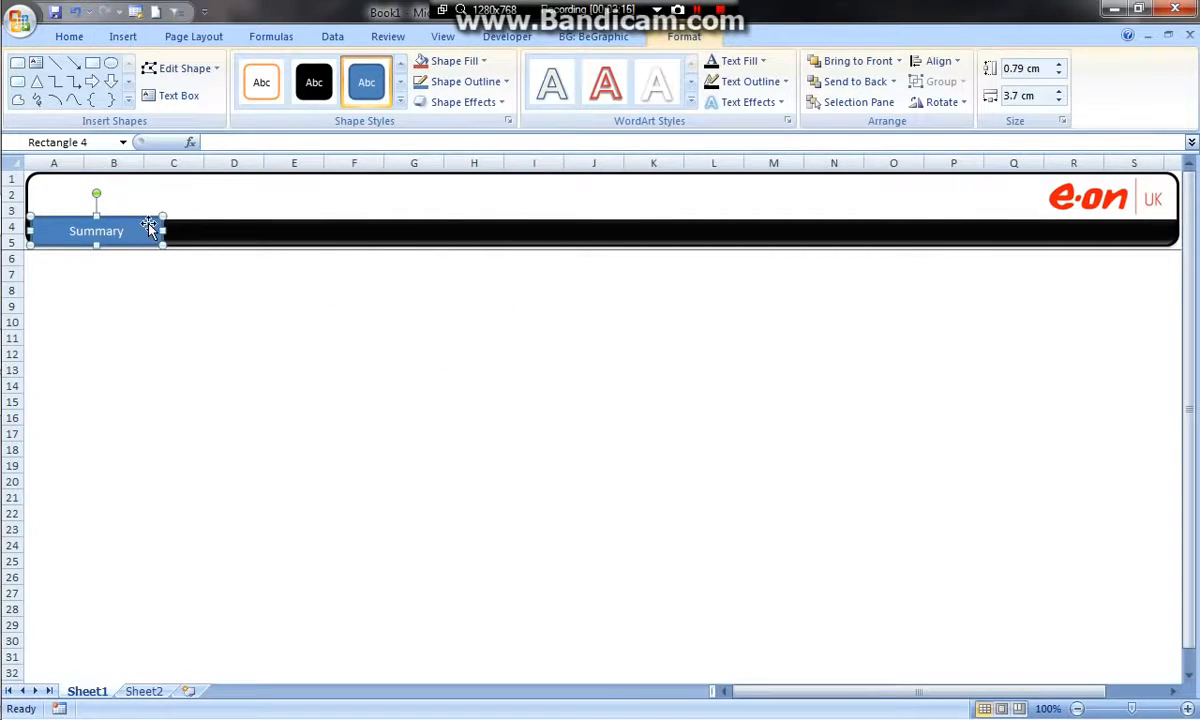
Format the Summary rectangle with no fill and no line
{"action": "right_click", "coordinate": [148, 226]}
{"action": "left_click", "coordinate": [215, 471]}
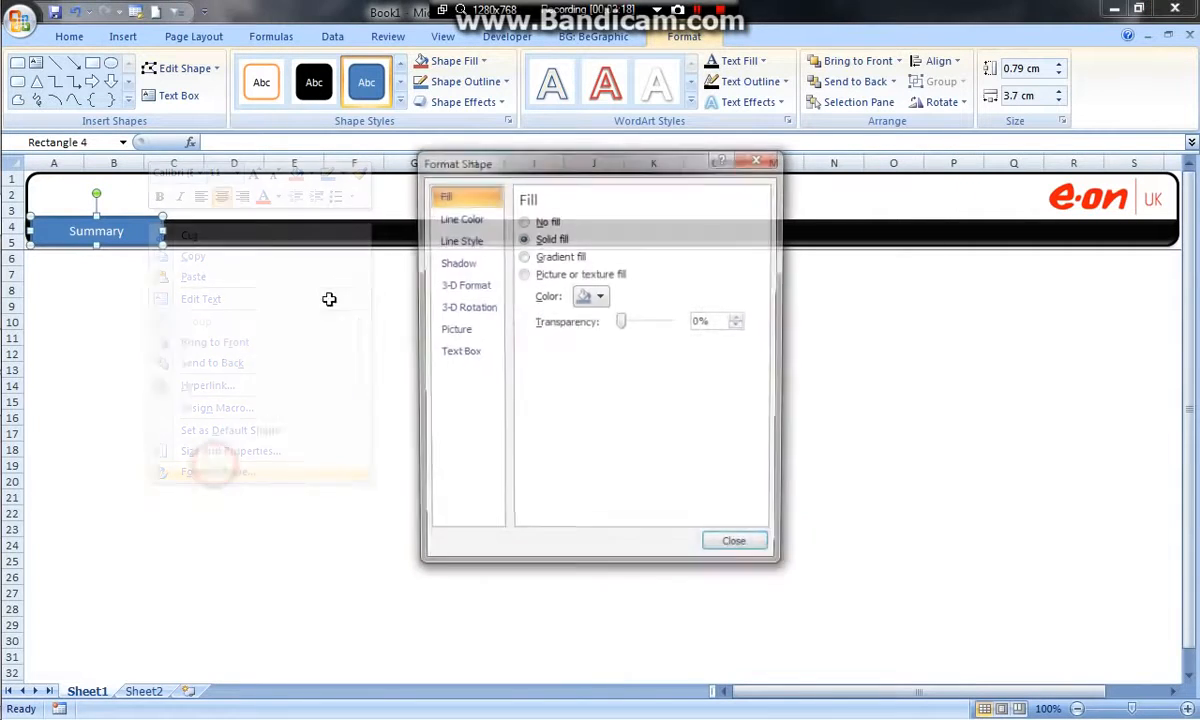
{"action": "left_click", "coordinate": [522, 221]}
{"action": "left_click", "coordinate": [459, 217]}
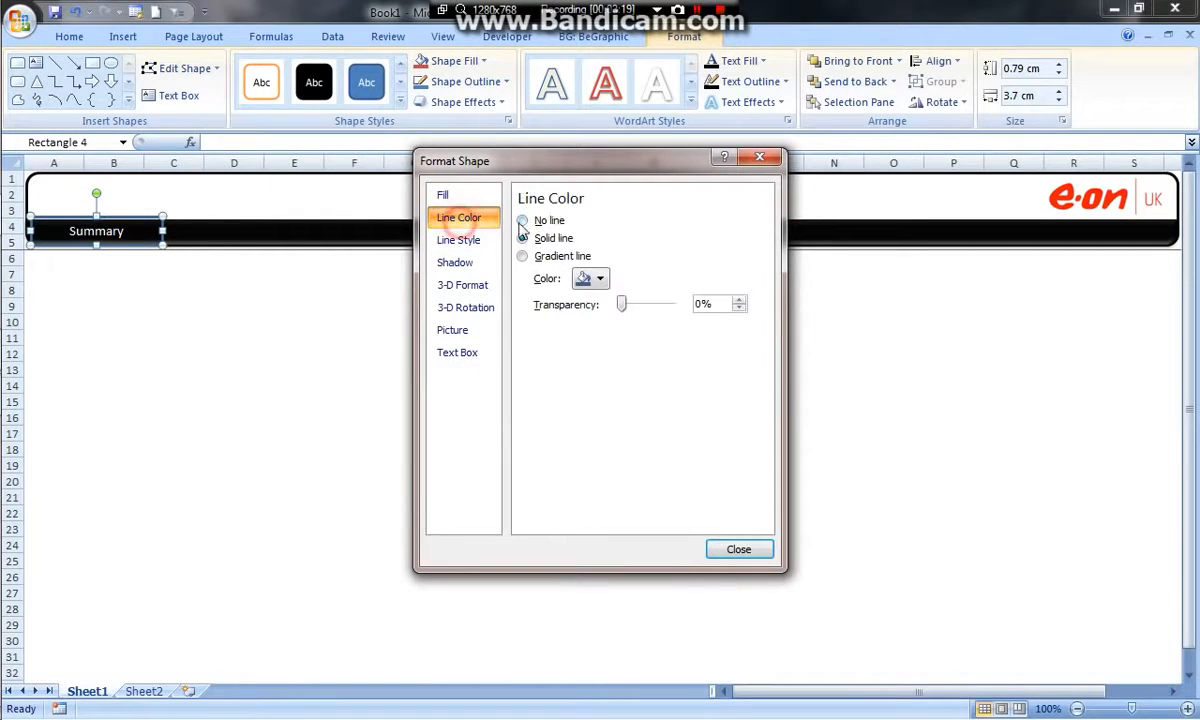
{"action": "left_click", "coordinate": [522, 220]}
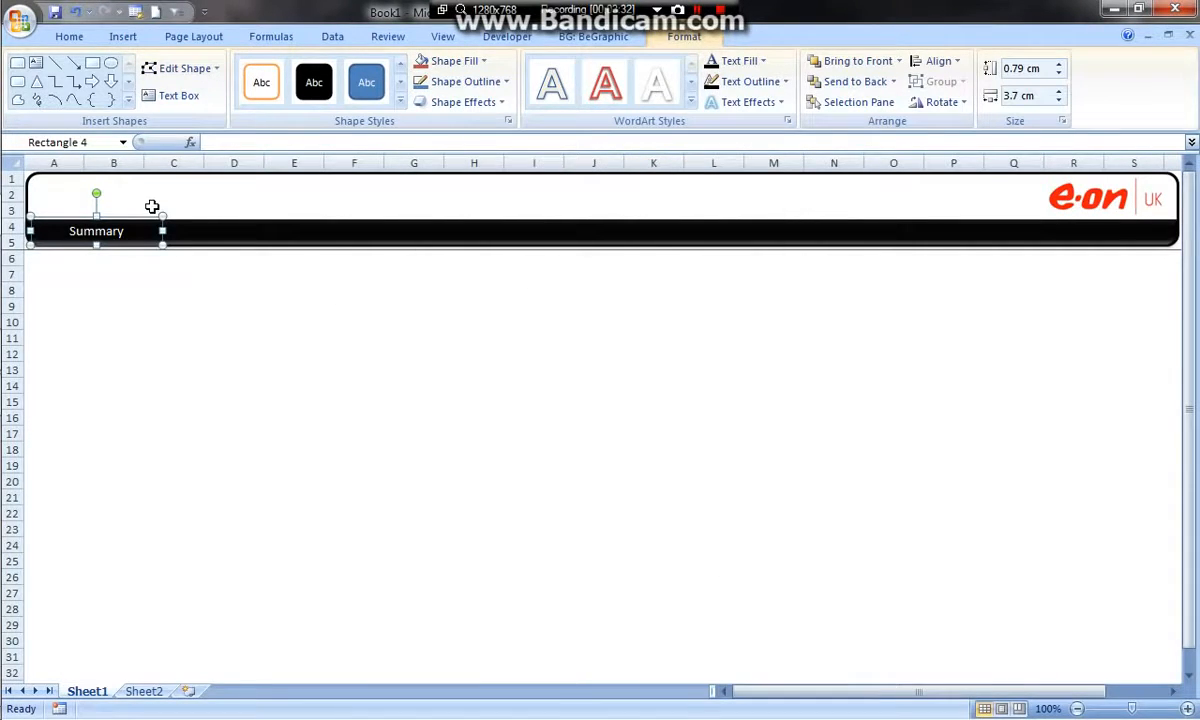
Duplicate the Summary label three times and line the copies up side by side along the black band
{"action": "key", "text": "ctrl+d"}
{"action": "key", "text": "ctrl+d"}
{"action": "key", "text": "ctrl+d"}
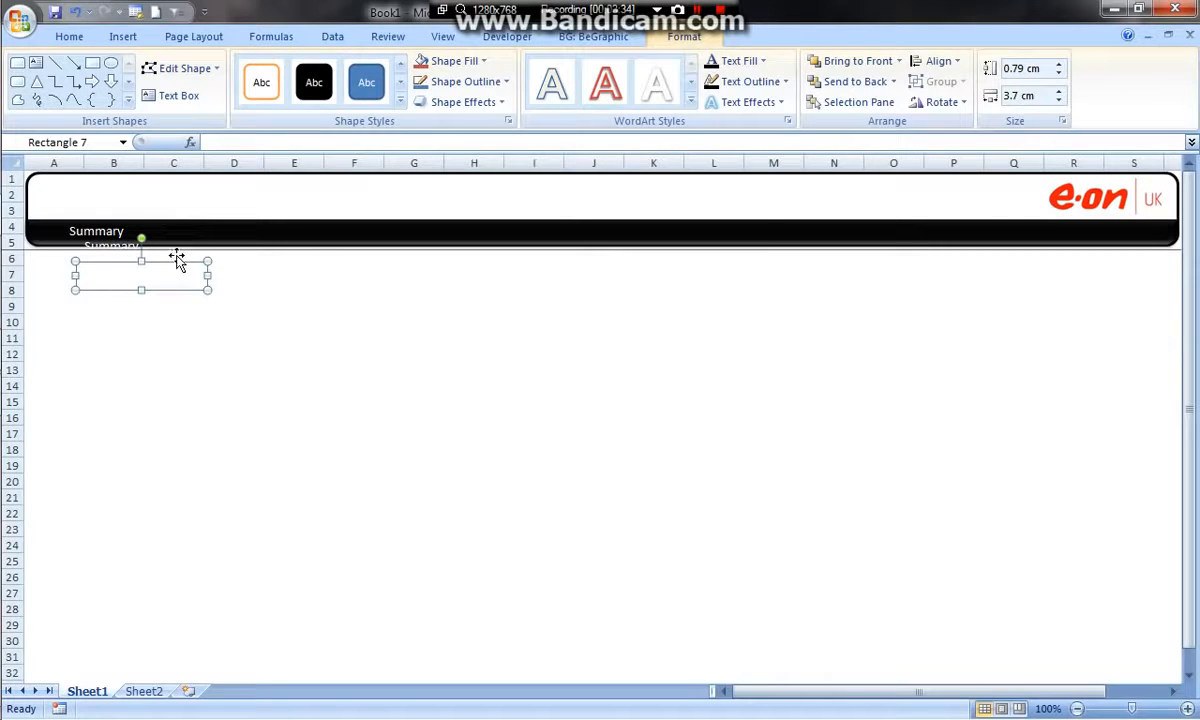
{"action": "left_click_drag", "start_coordinate": [179, 261], "coordinate": [266, 219]}
{"action": "left_click", "coordinate": [118, 273]}
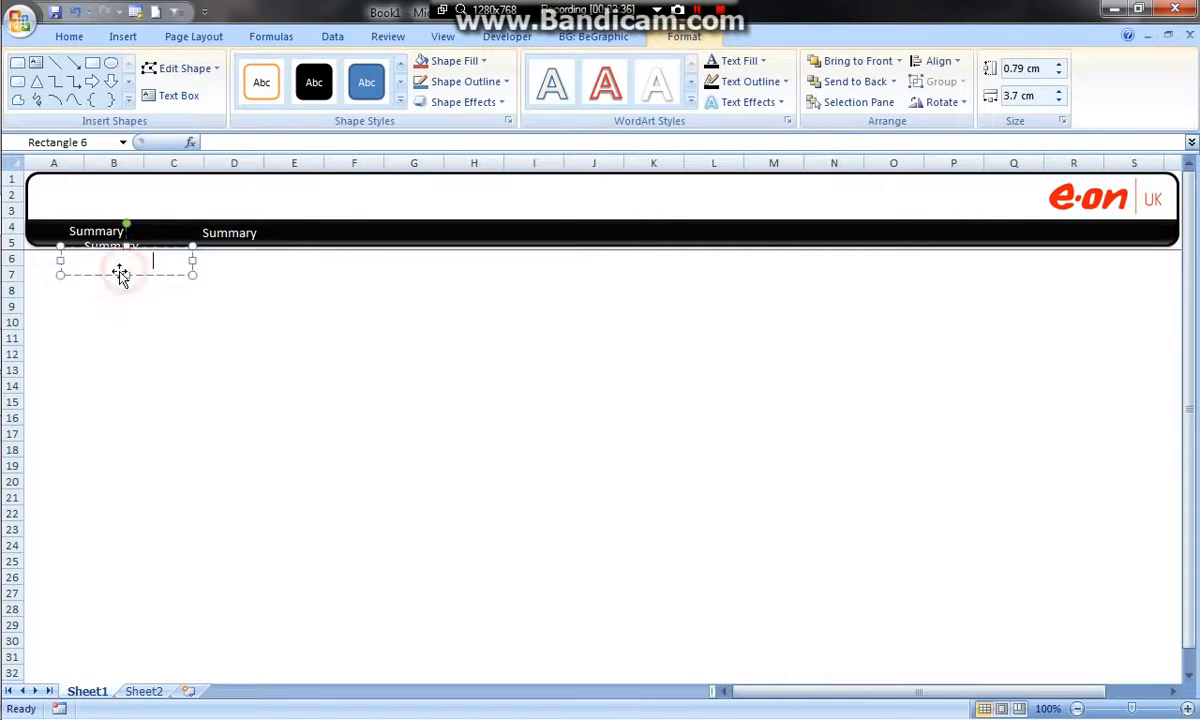
{"action": "left_click_drag", "start_coordinate": [98, 280], "coordinate": [313, 251]}
{"action": "left_click", "coordinate": [116, 249]}
{"action": "left_click_drag", "start_coordinate": [88, 262], "coordinate": [474, 248]}
Relabel the three copies from left to right as Data Input, Gas and Electric
{"action": "left_click", "coordinate": [218, 236]}
{"action": "double_click", "coordinate": [229, 232]}
{"action": "key", "text": "Delete"}
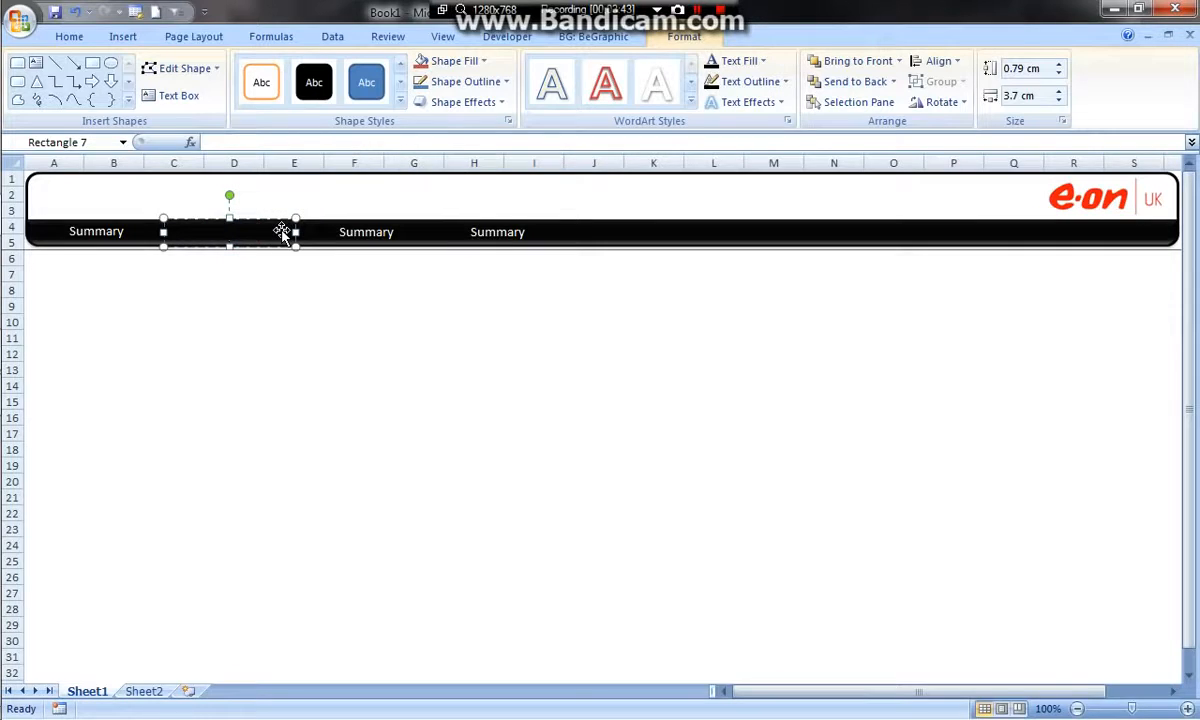
{"action": "type", "text": "Data Input"}
{"action": "left_click", "coordinate": [388, 234]}
{"action": "double_click", "coordinate": [388, 233]}
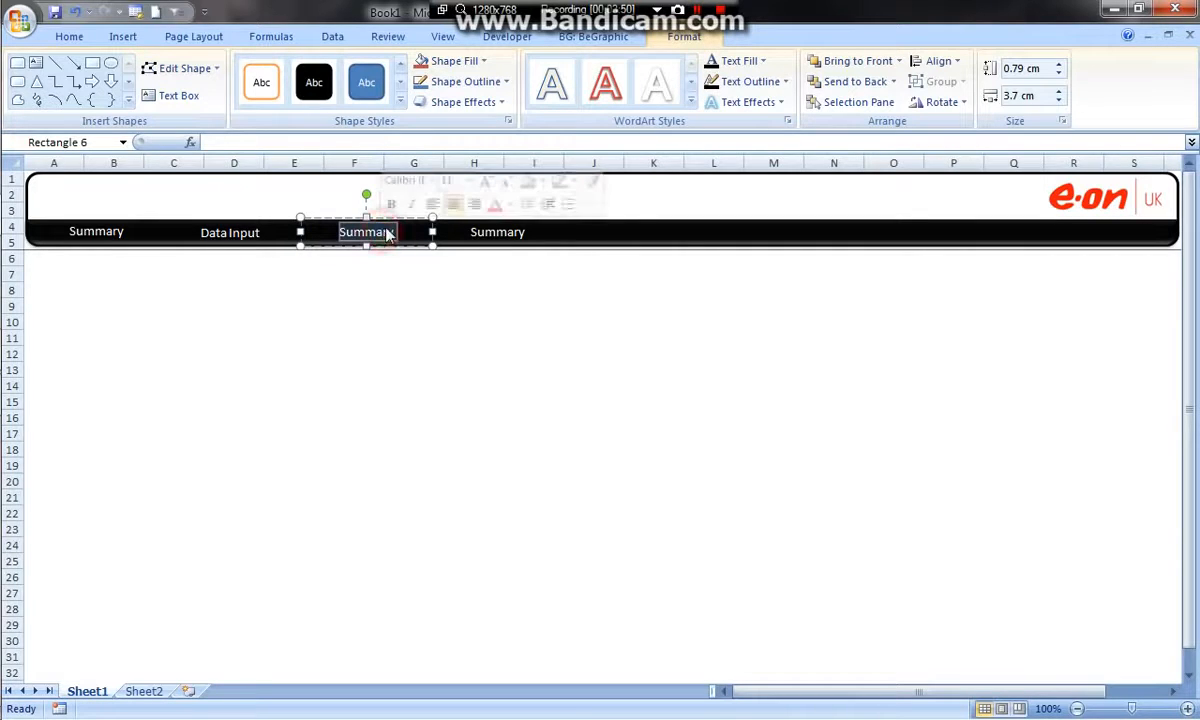
{"action": "type", "text": "Gas"}
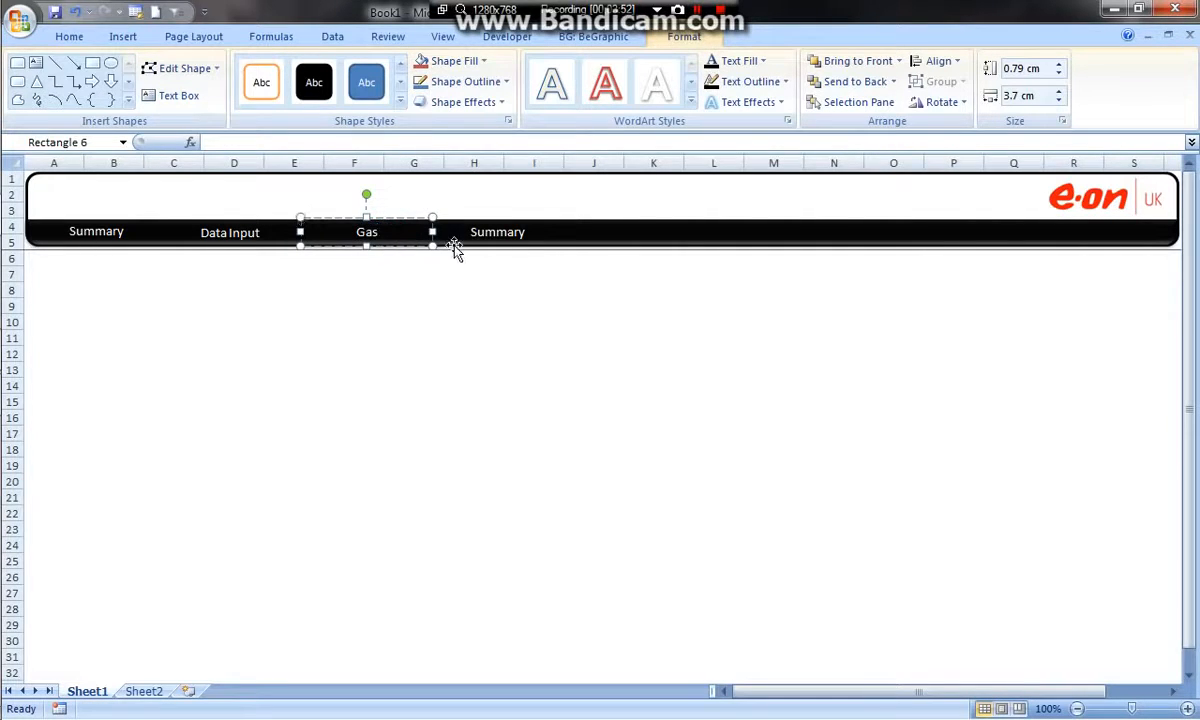
{"action": "left_click", "coordinate": [487, 232]}
{"action": "double_click", "coordinate": [487, 232]}
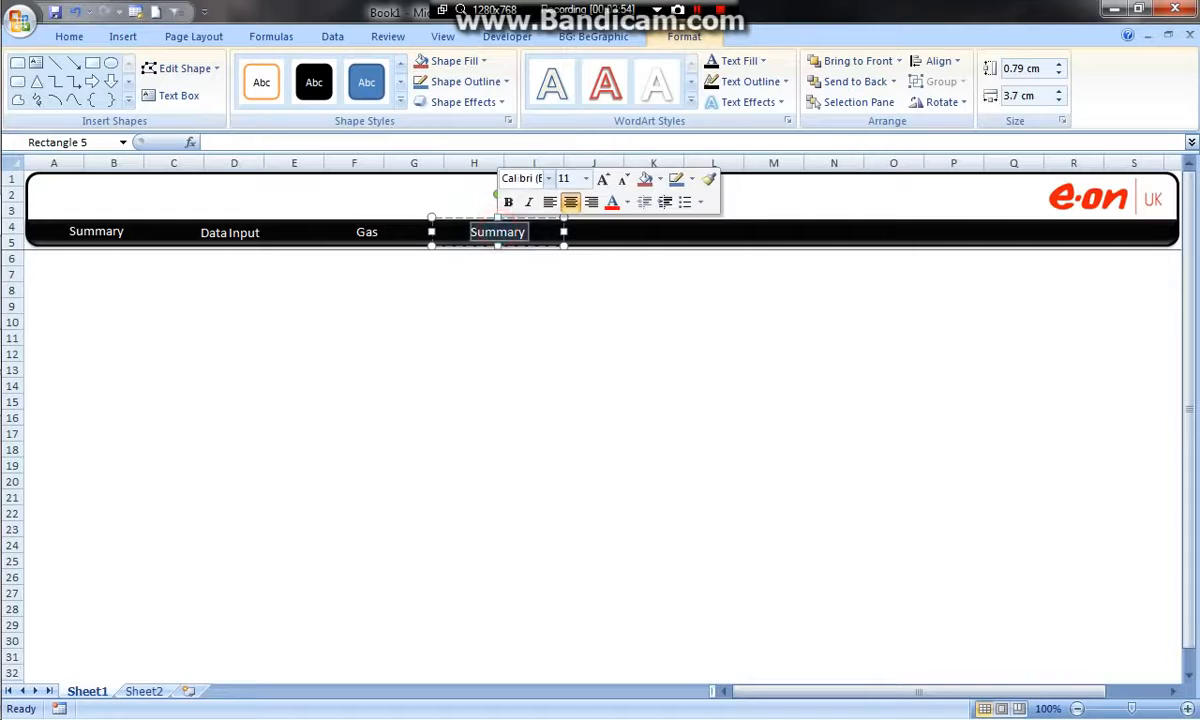
{"action": "key", "text": "BackSpace"}
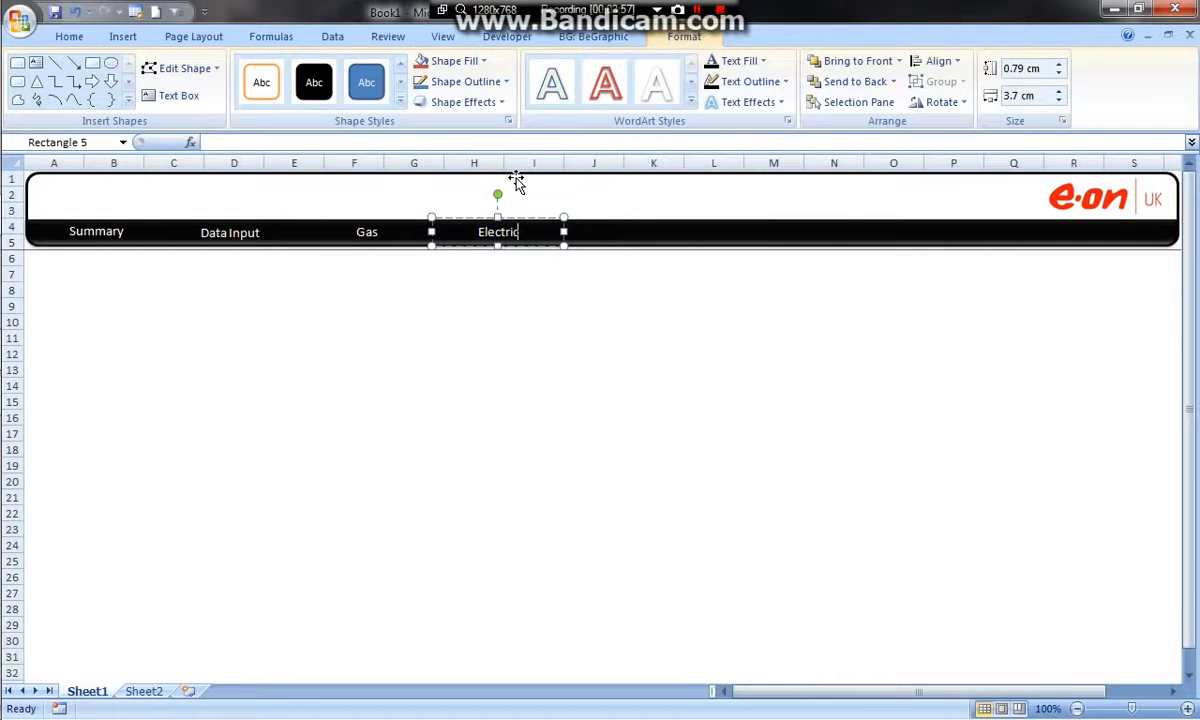
{"action": "left_click", "coordinate": [470, 318]}
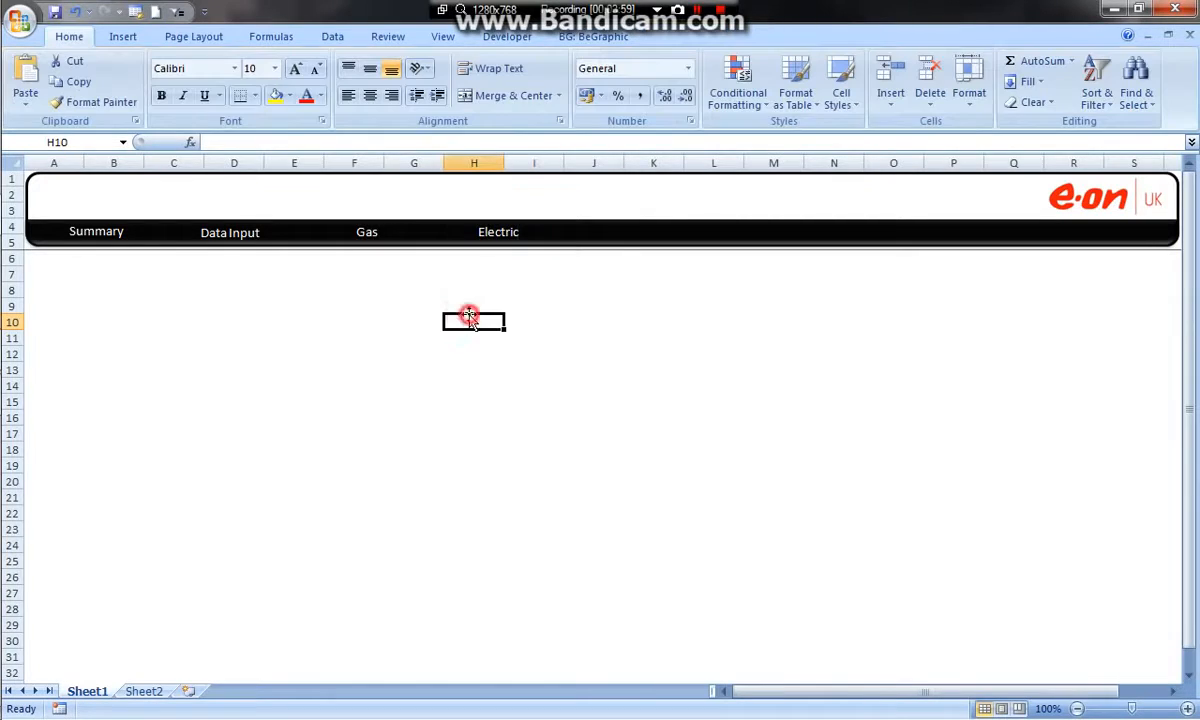
Select the Summary, Data Input, Gas and Electric labels together and align their top edges
{"action": "left_click", "coordinate": [497, 232]}
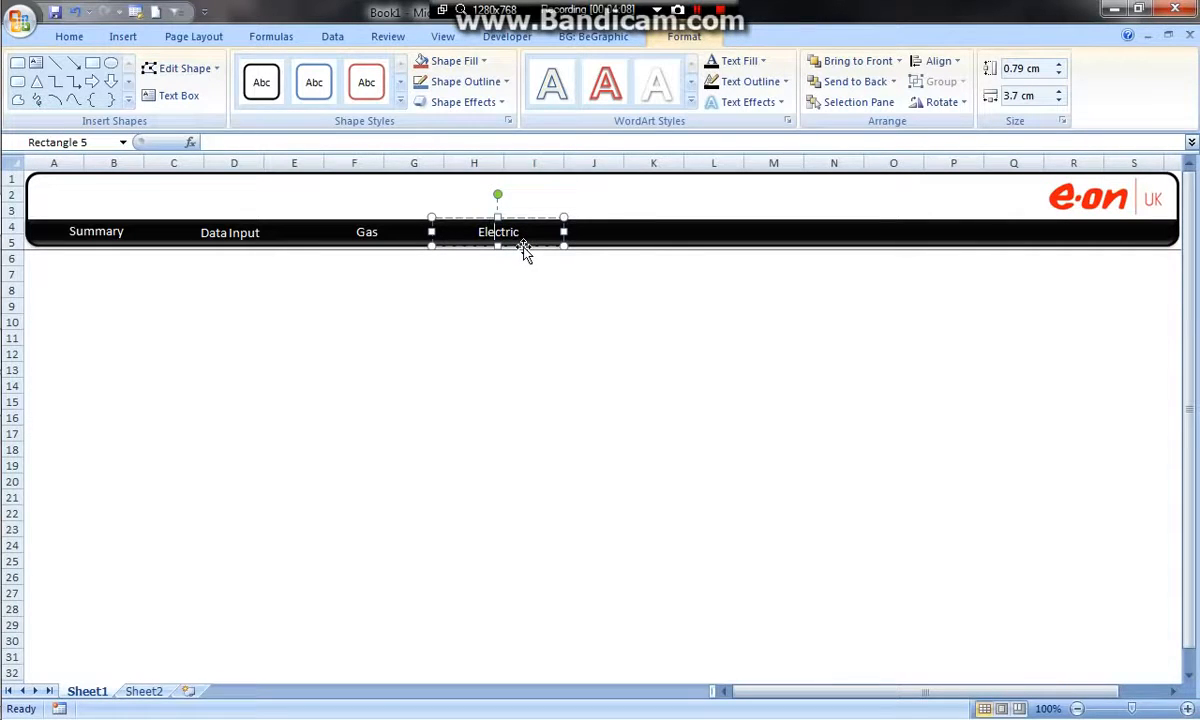
{"action": "left_click", "coordinate": [528, 249]}
{"action": "left_click", "coordinate": [371, 231], "text": "shift"}
{"action": "left_click", "coordinate": [229, 232], "text": "shift"}
{"action": "left_click", "coordinate": [100, 232], "text": "shift"}
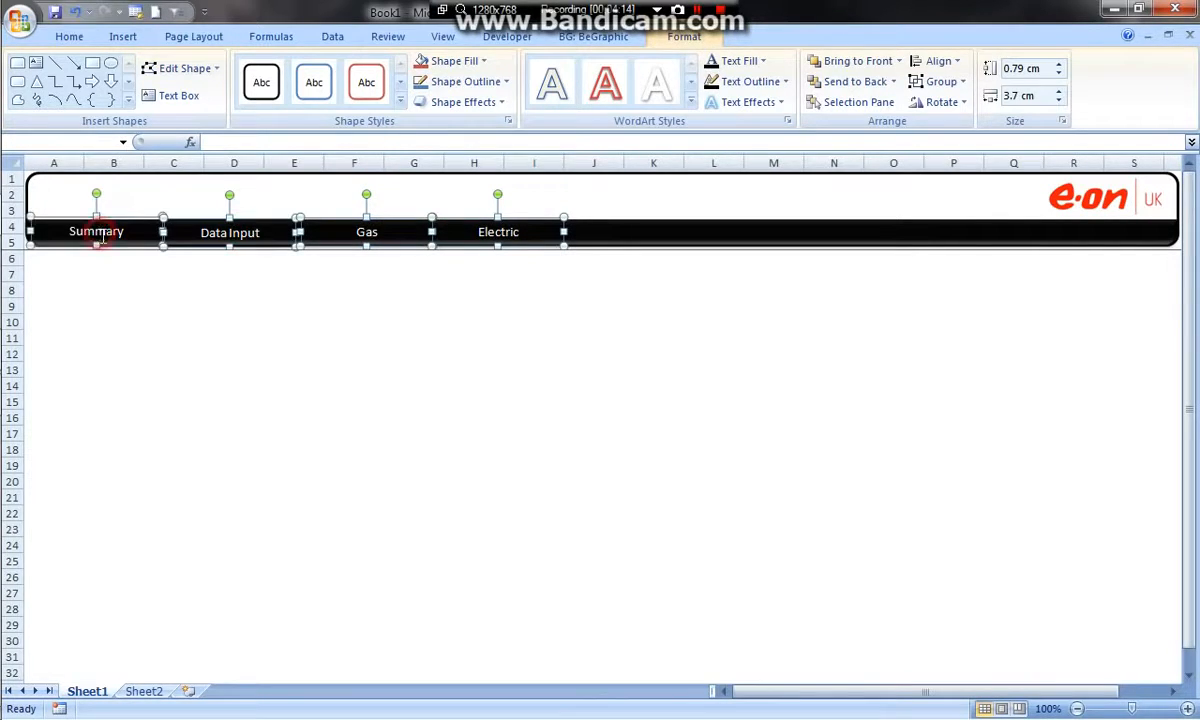
{"action": "left_click", "coordinate": [938, 61]}
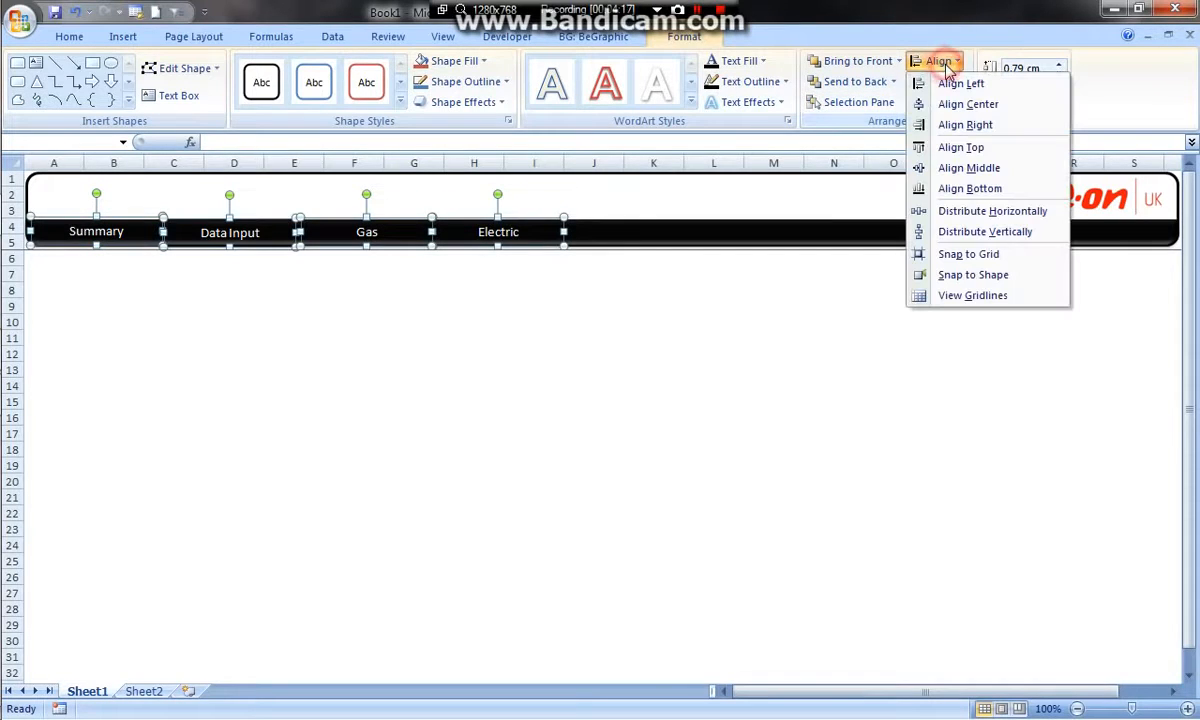
{"action": "left_click", "coordinate": [972, 148]}
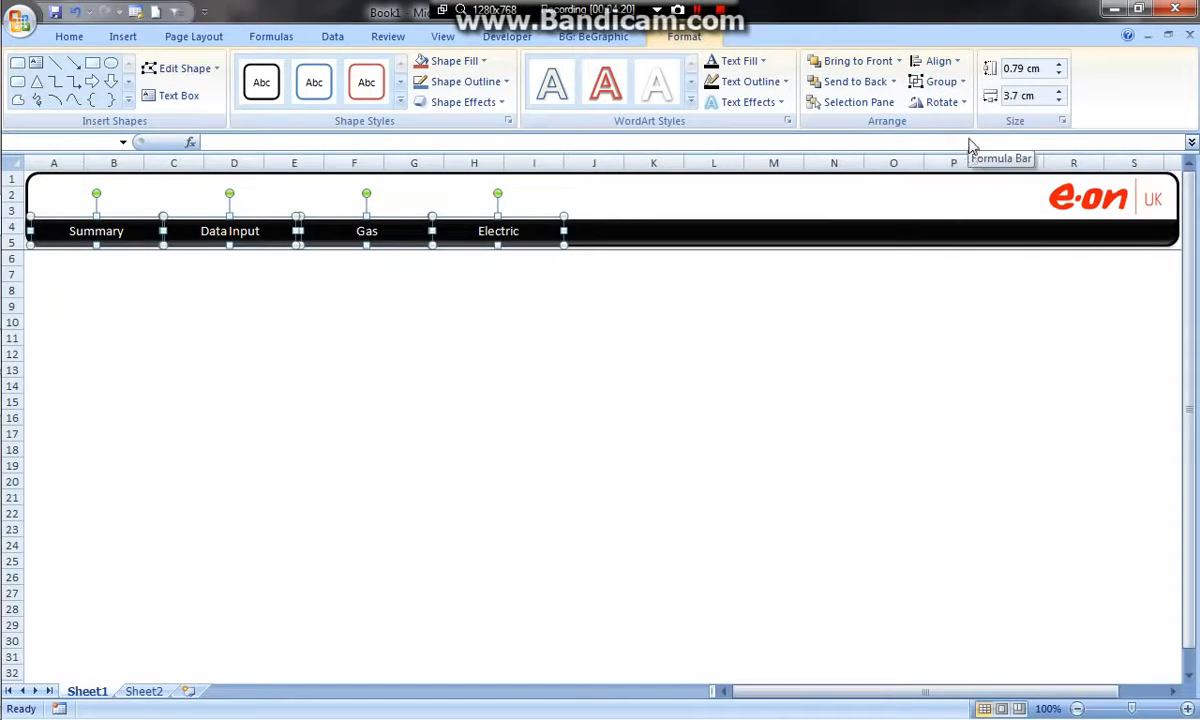
Distribute the four selected navigation labels horizontally at equal spacing
{"action": "left_click", "coordinate": [956, 64]}
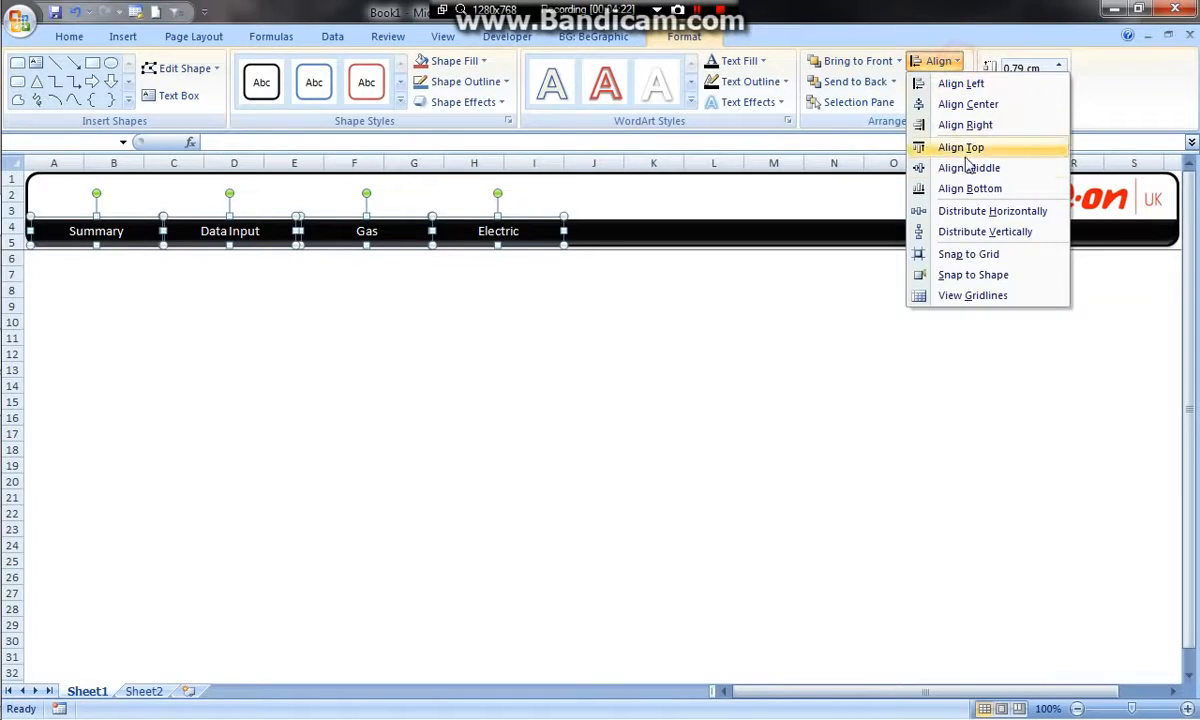
{"action": "left_click", "coordinate": [974, 214]}
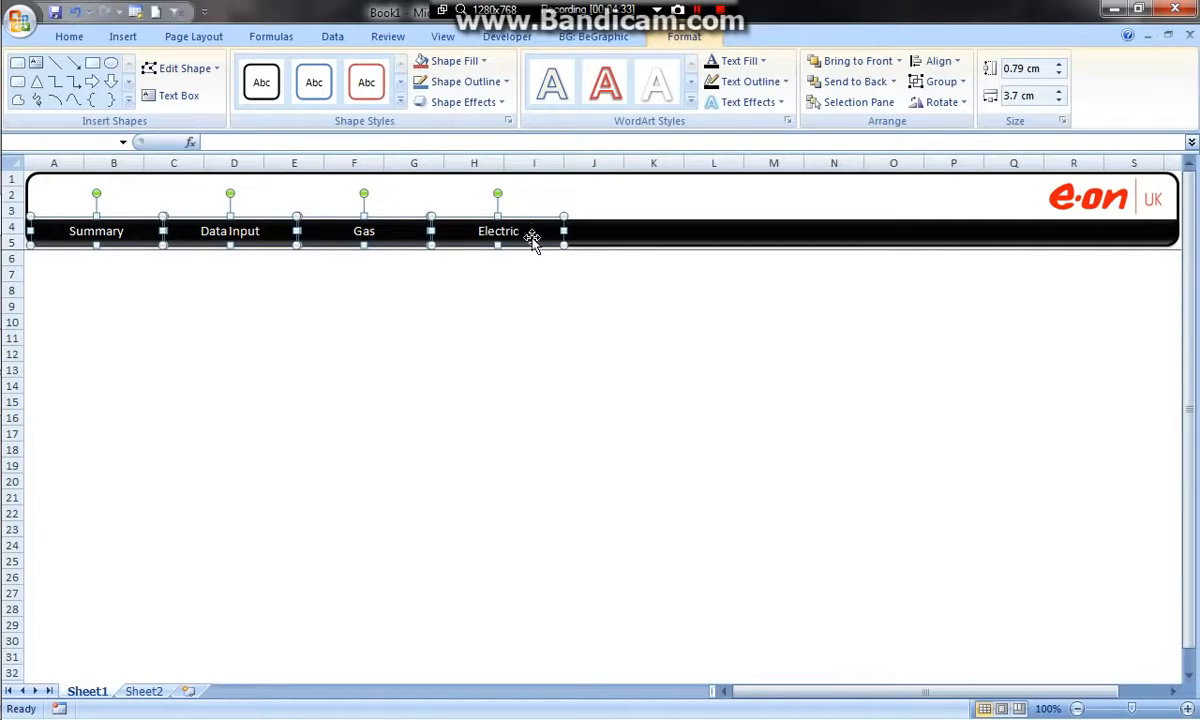
{"action": "left_click", "coordinate": [537, 285]}
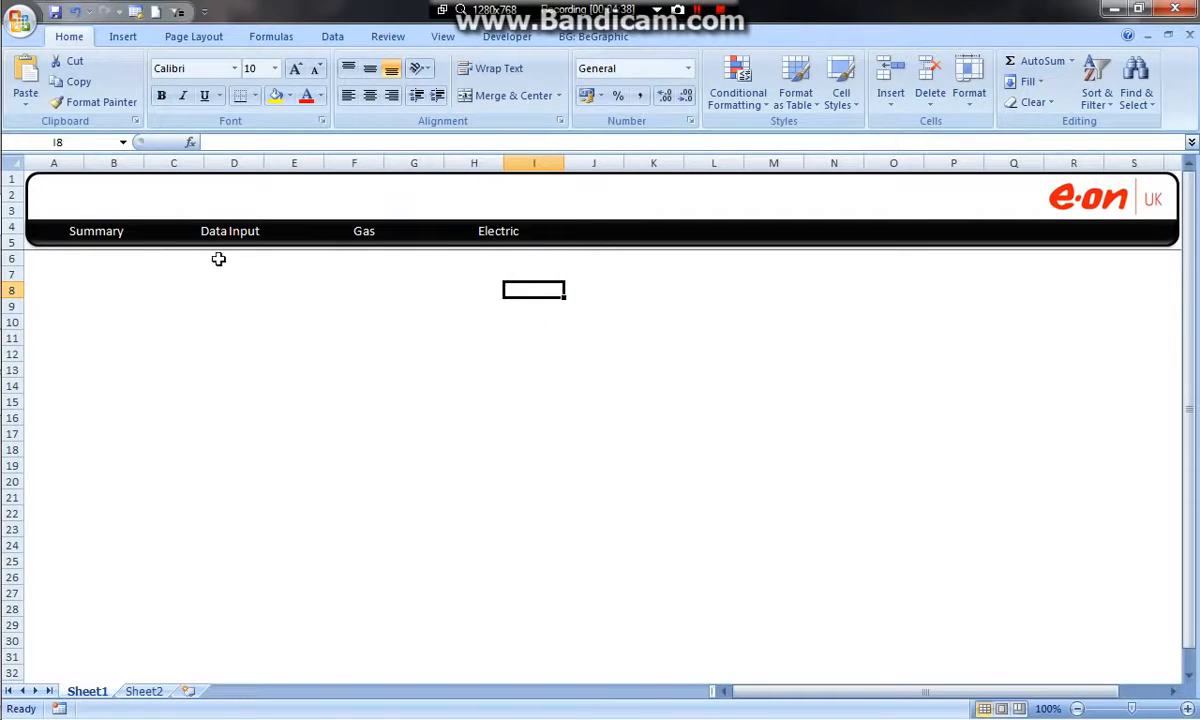
Select the four navigation labels, the black band and the header frame, and set them not to move or size with cells
{"action": "left_click", "coordinate": [84, 231]}
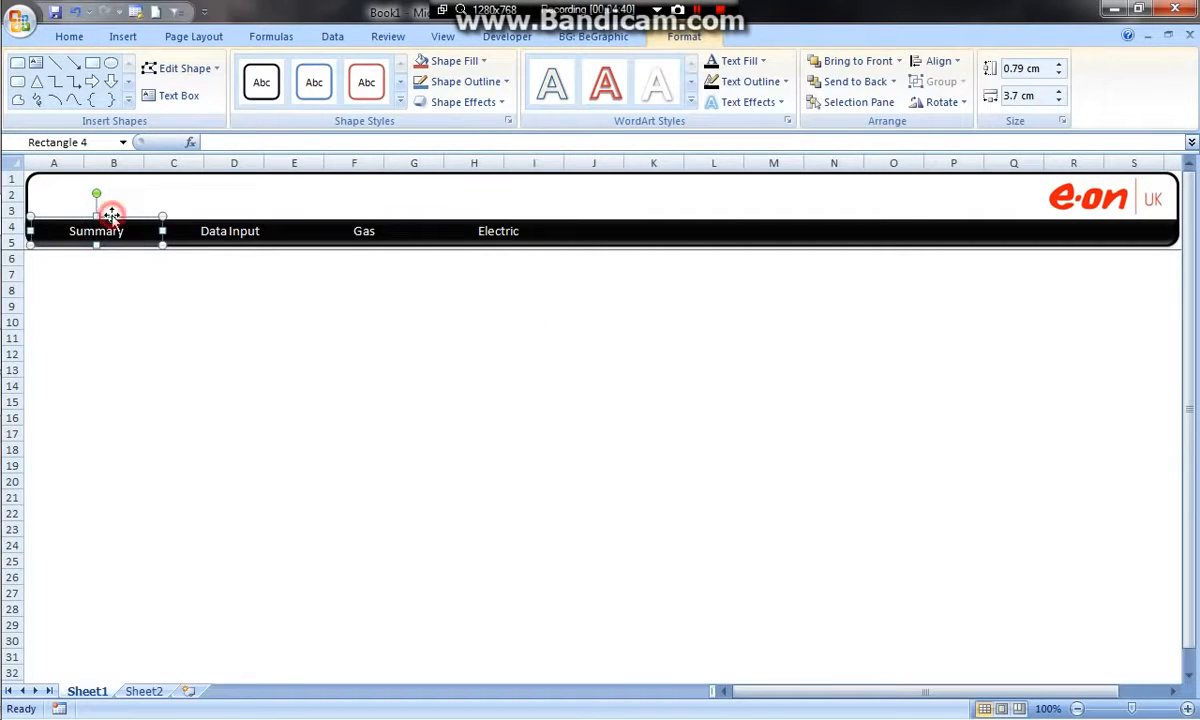
{"action": "left_click", "coordinate": [237, 231], "text": "shift"}
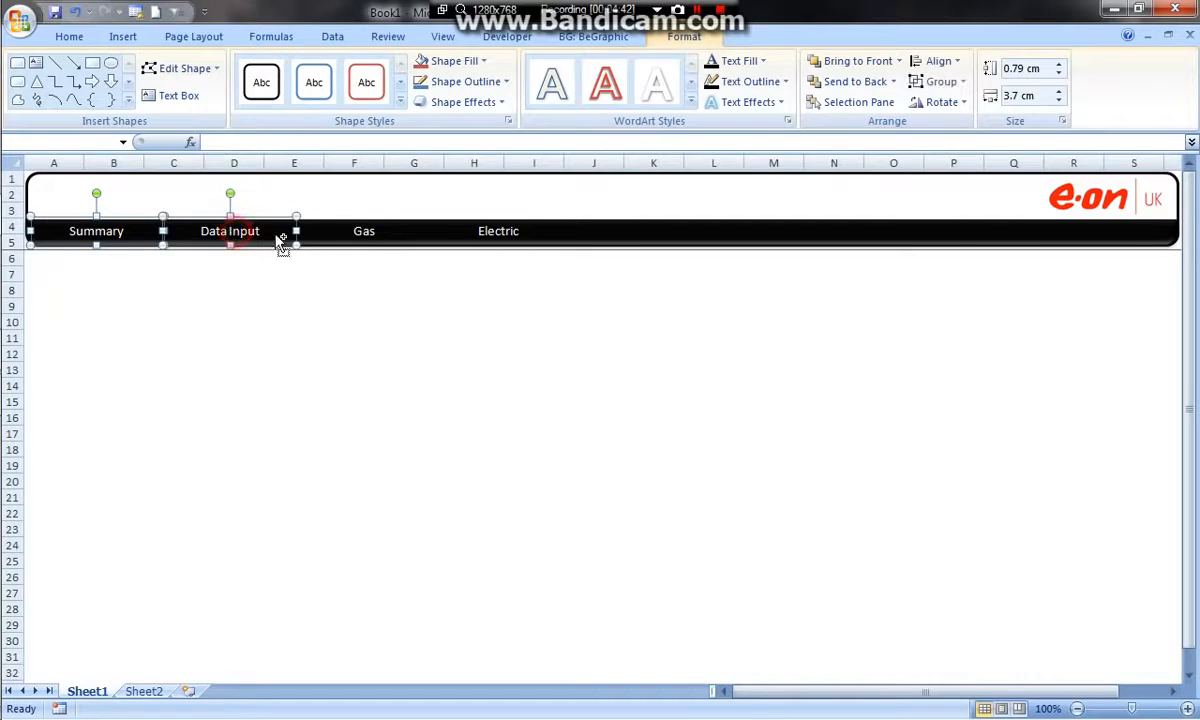
{"action": "left_click", "coordinate": [362, 232], "text": "shift"}
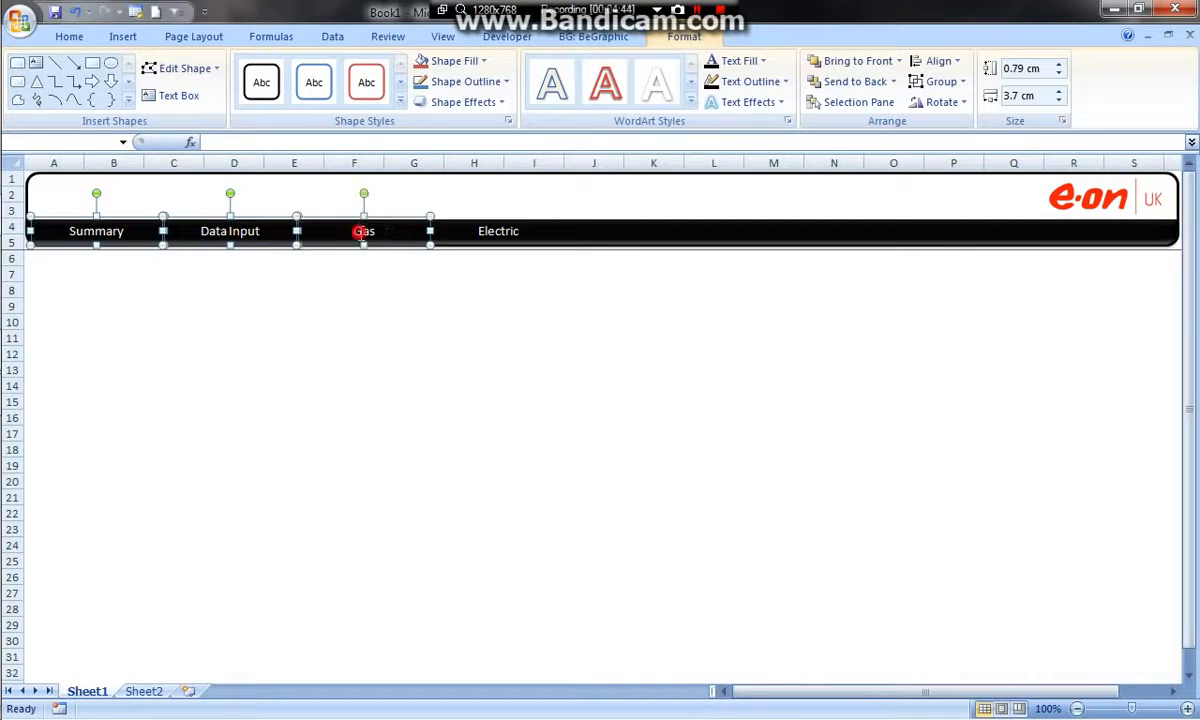
{"action": "left_click", "coordinate": [487, 231], "text": "shift"}
{"action": "left_click", "coordinate": [664, 232], "text": "shift"}
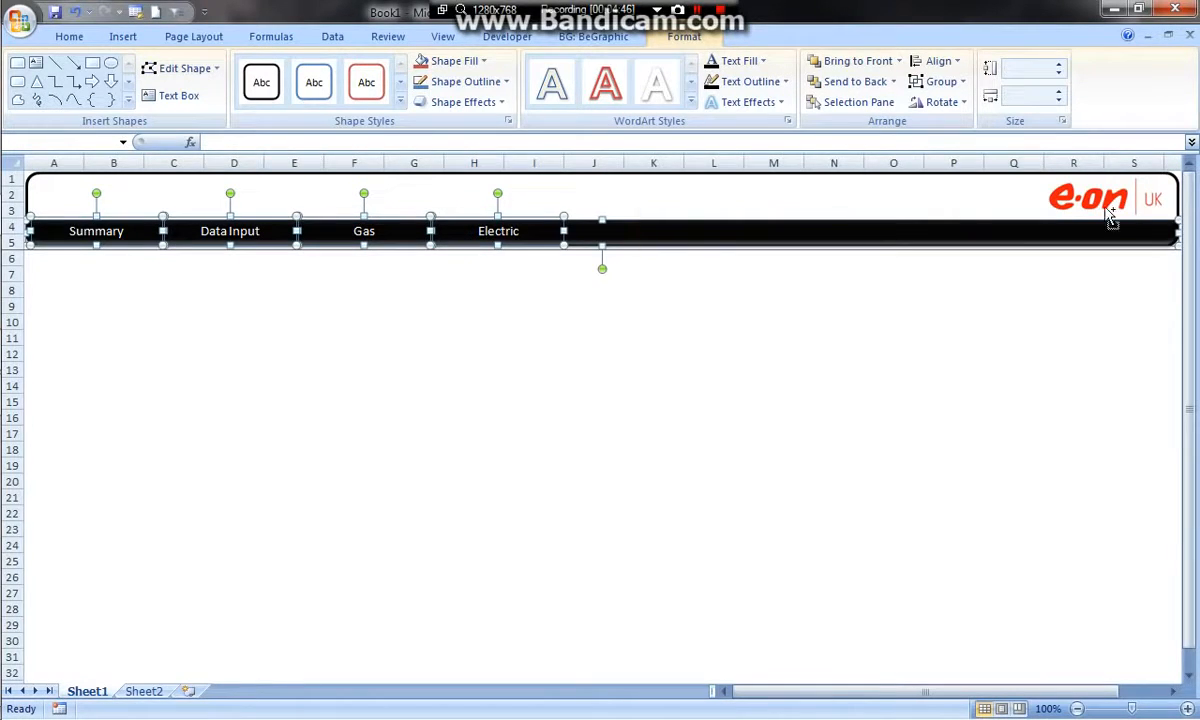
{"action": "left_click", "coordinate": [662, 178], "text": "shift"}
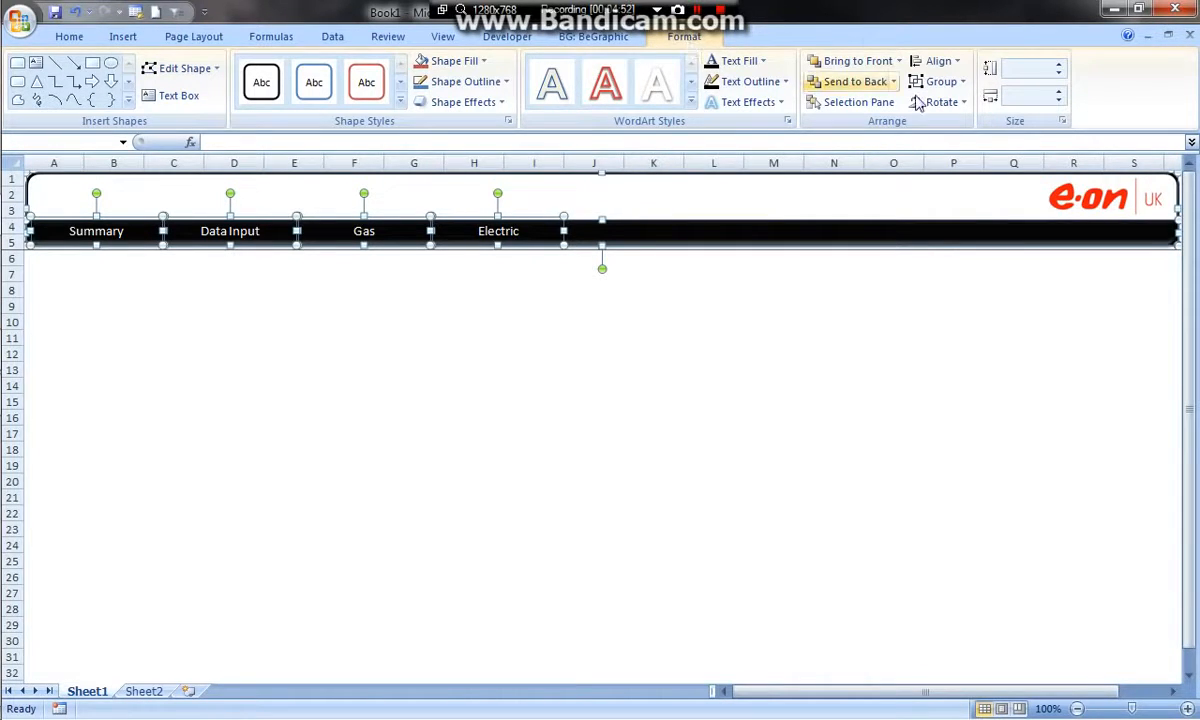
{"action": "left_click", "coordinate": [1064, 122]}
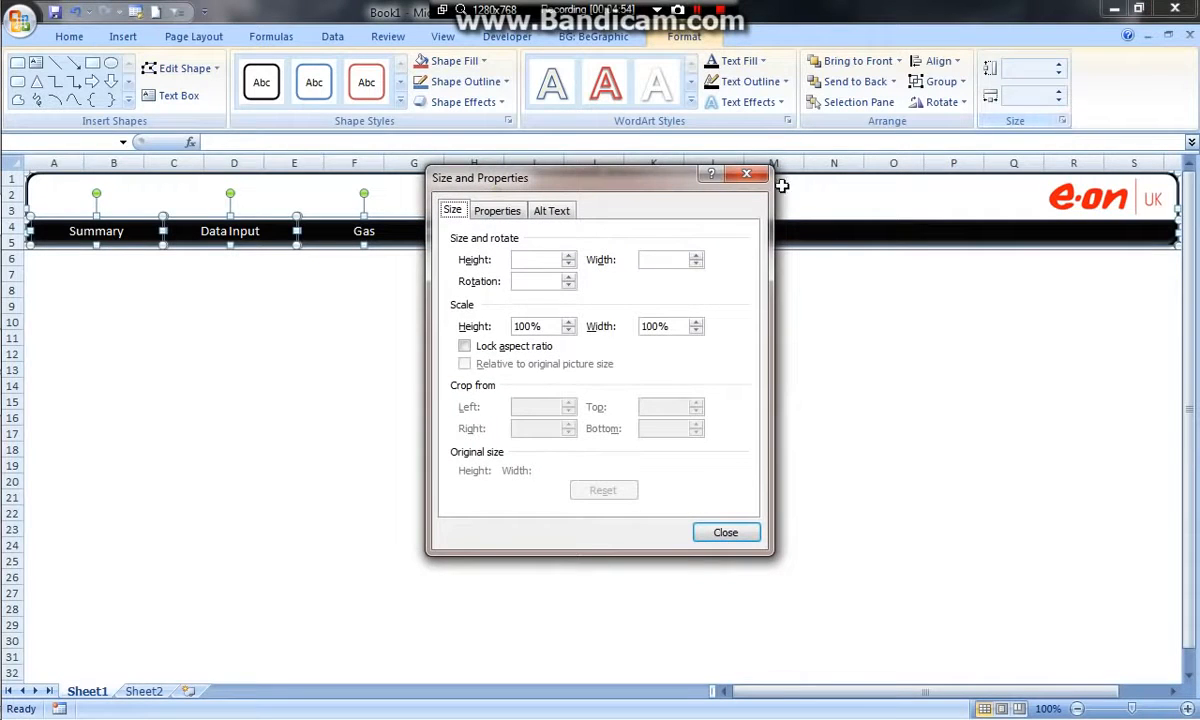
{"action": "left_click", "coordinate": [505, 213]}
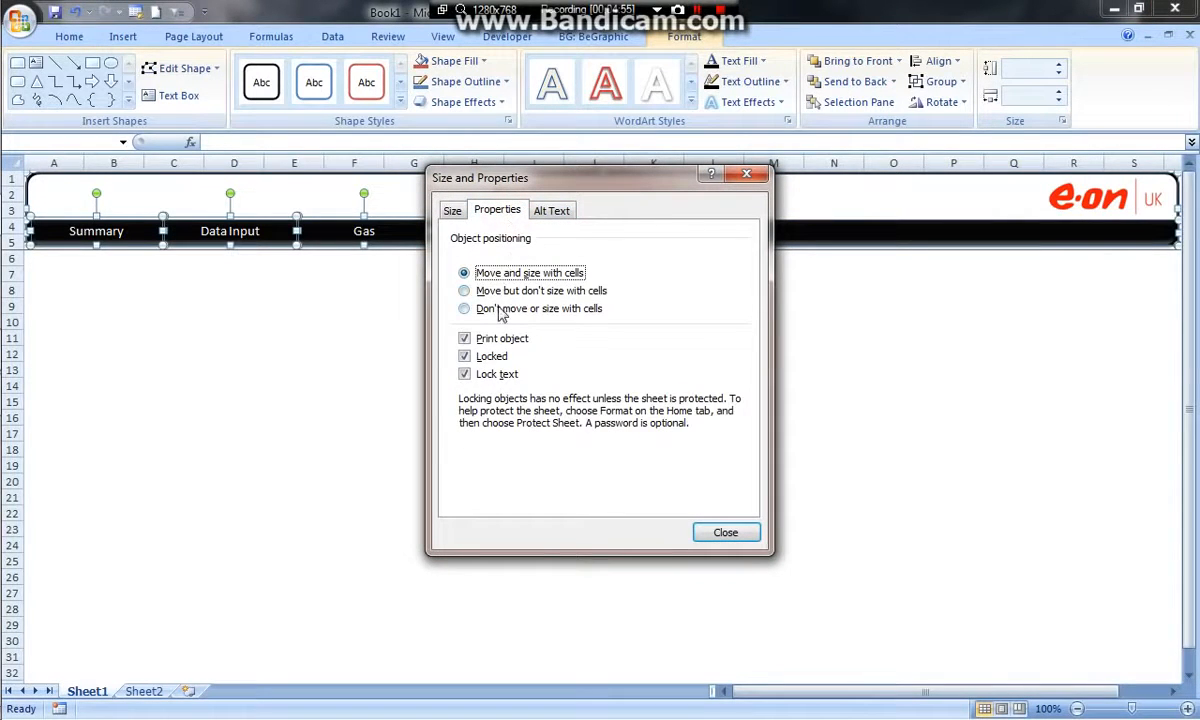
{"action": "left_click", "coordinate": [565, 310]}
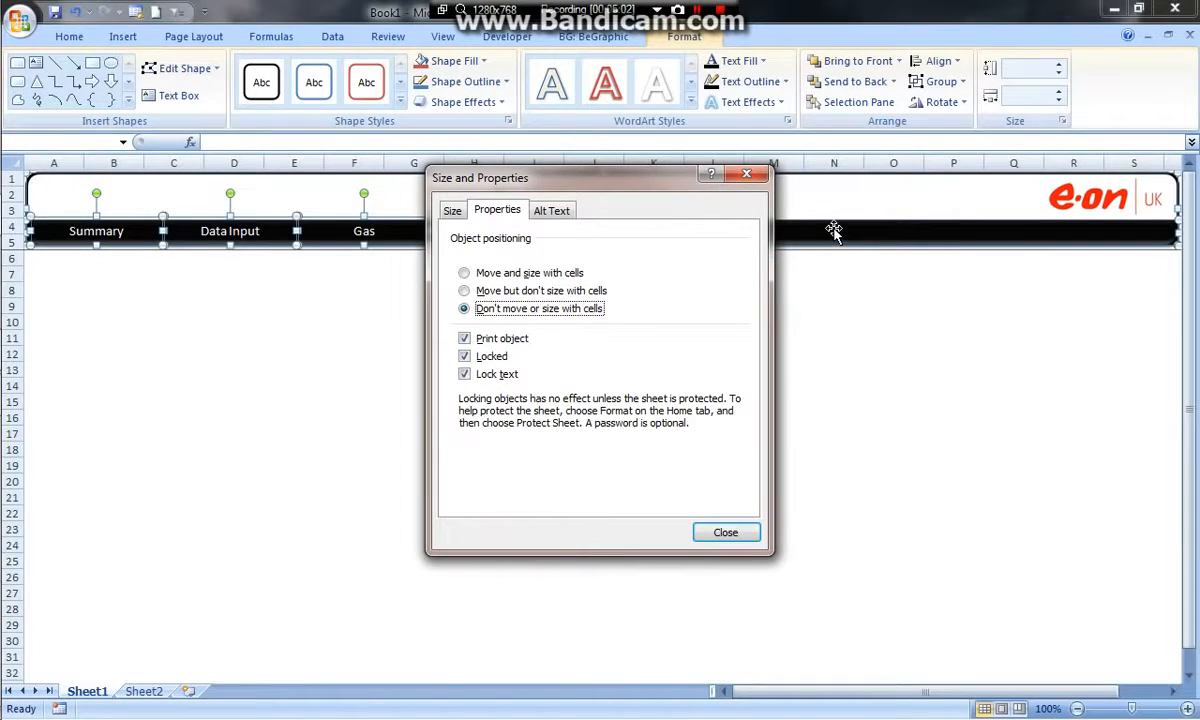
{"action": "left_click", "coordinate": [727, 532]}
{"action": "left_click", "coordinate": [713, 324]}
{"action": "left_click", "coordinate": [728, 236]}
{"action": "right_click", "coordinate": [728, 234]}
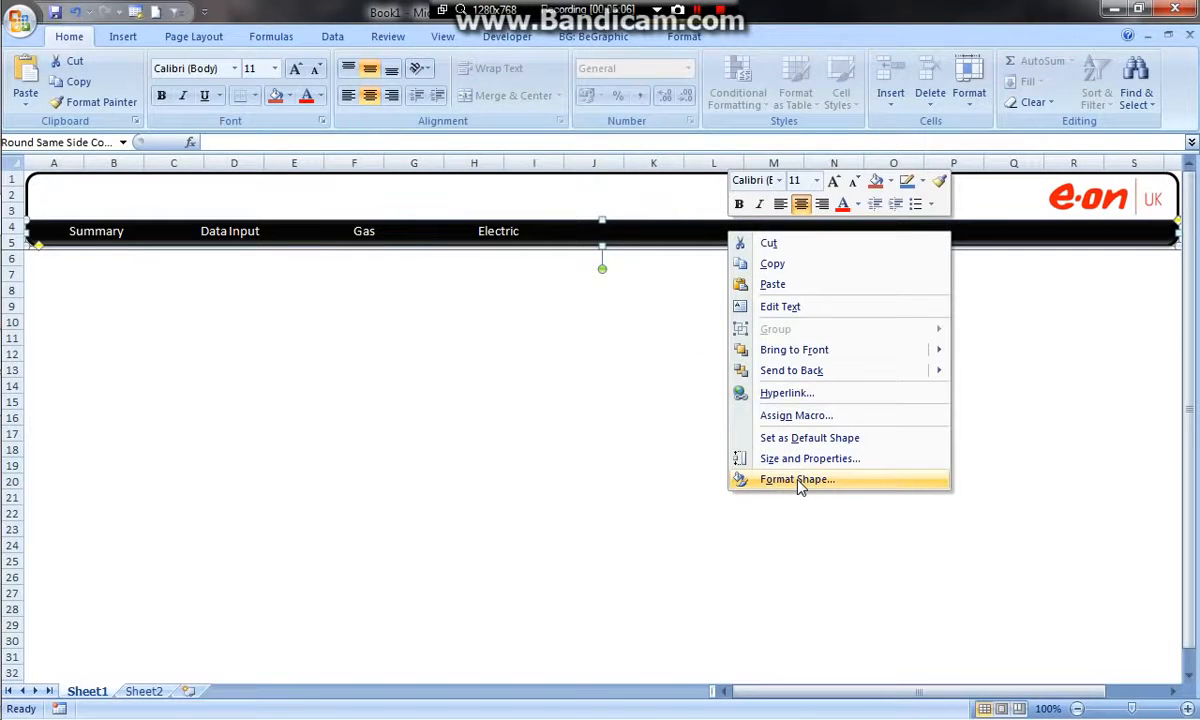
{"action": "left_click", "coordinate": [798, 482]}
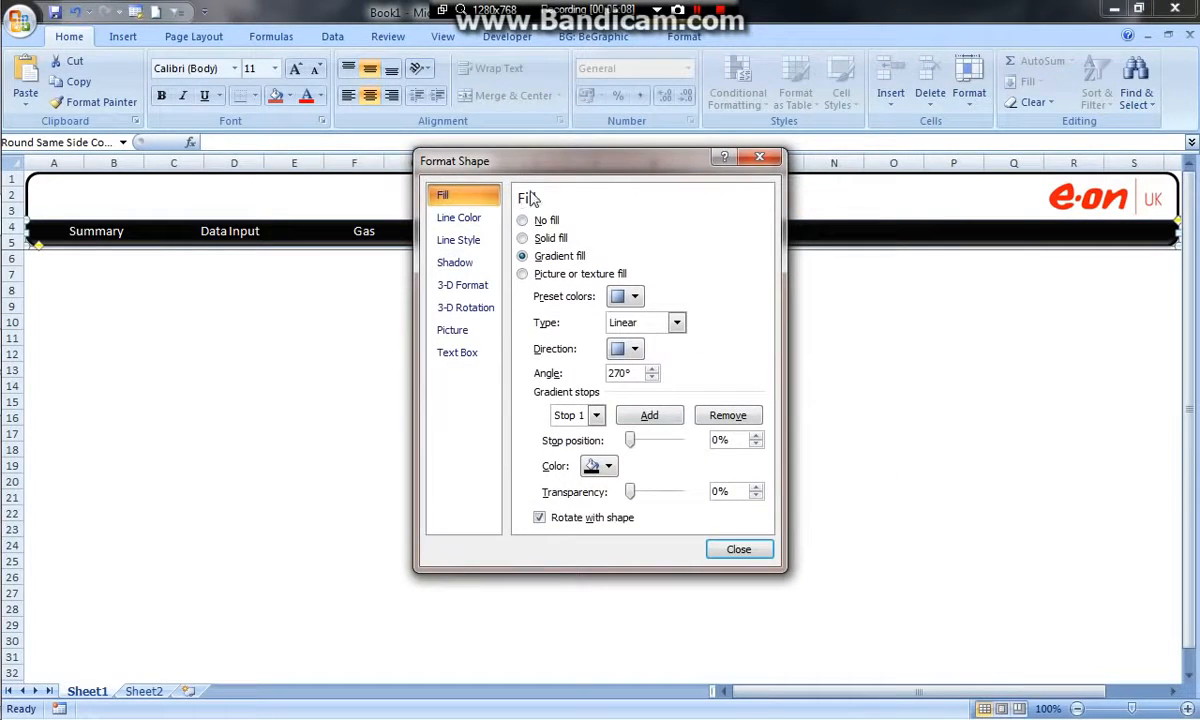
{"action": "left_click", "coordinate": [738, 549]}
{"action": "left_click", "coordinate": [870, 258]}
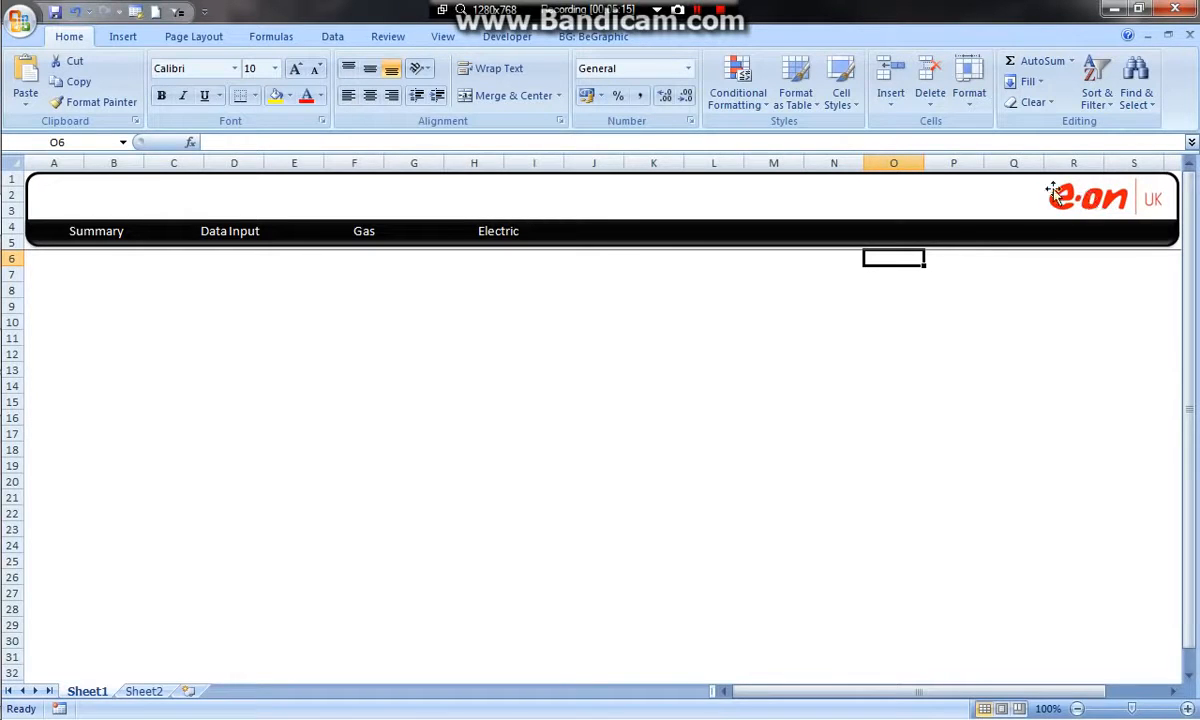
Set the company logo picture's object positioning to Don't move or size with cells
{"action": "right_click", "coordinate": [1091, 201]}
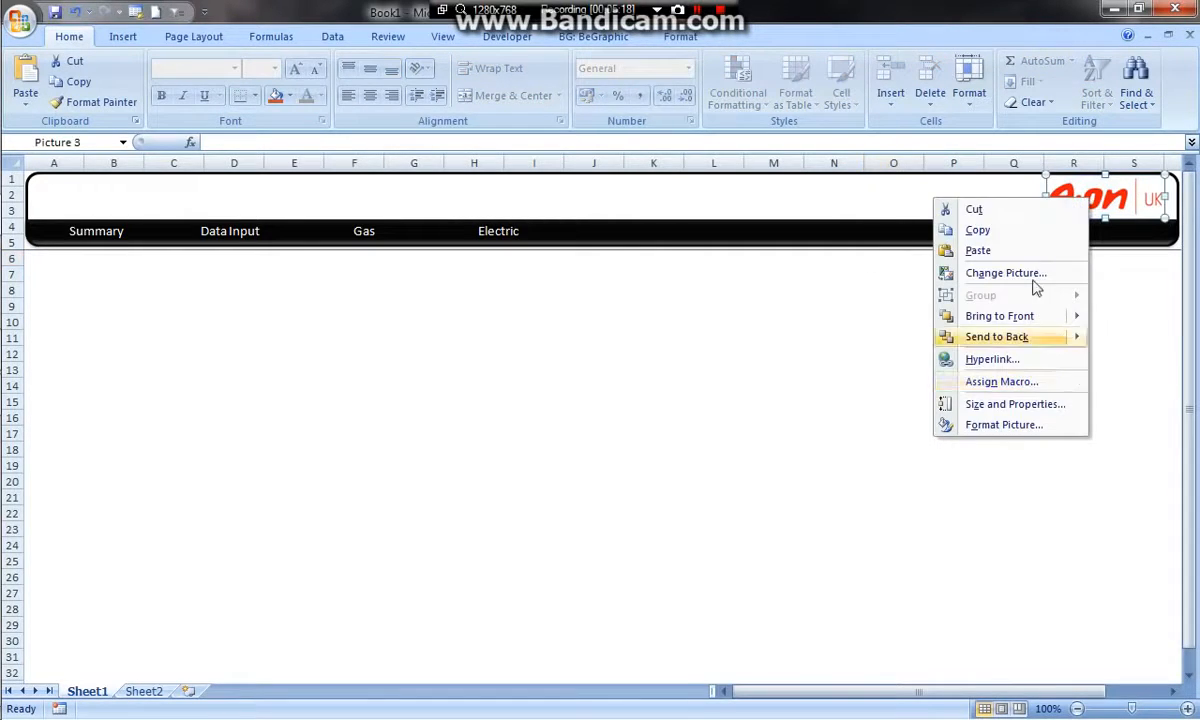
{"action": "left_click", "coordinate": [1135, 200]}
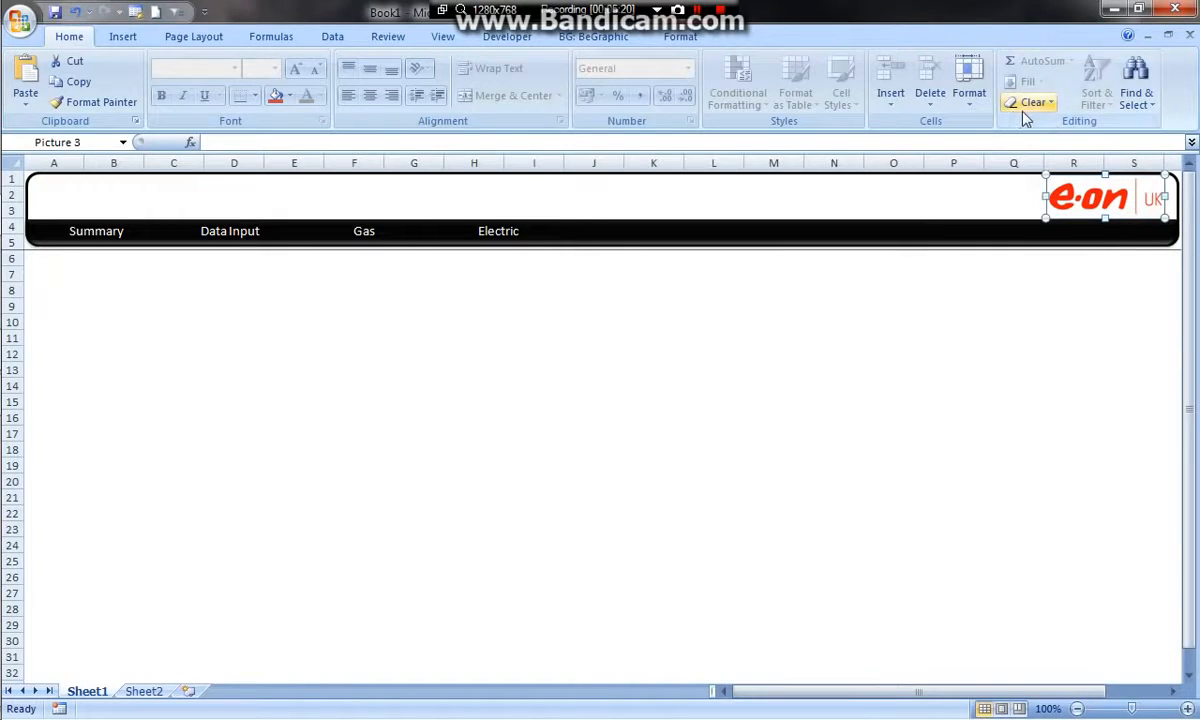
{"action": "left_click", "coordinate": [680, 36]}
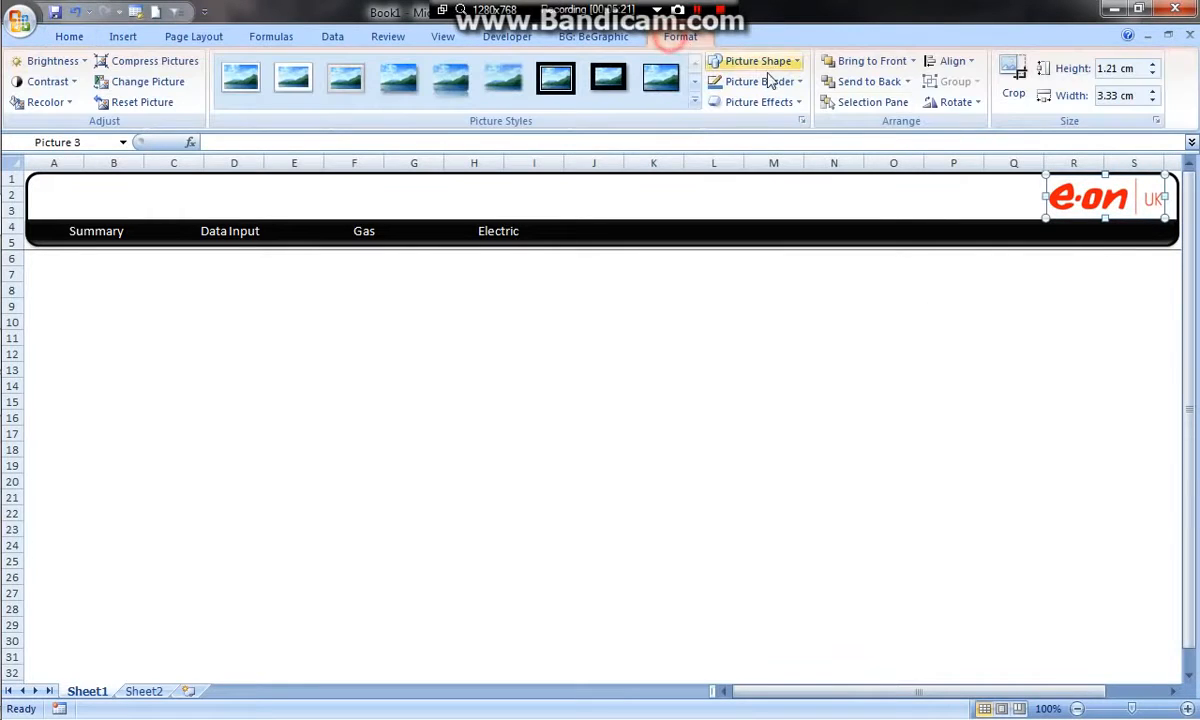
{"action": "left_click", "coordinate": [1157, 121]}
{"action": "left_click", "coordinate": [494, 209]}
{"action": "left_click", "coordinate": [503, 310]}
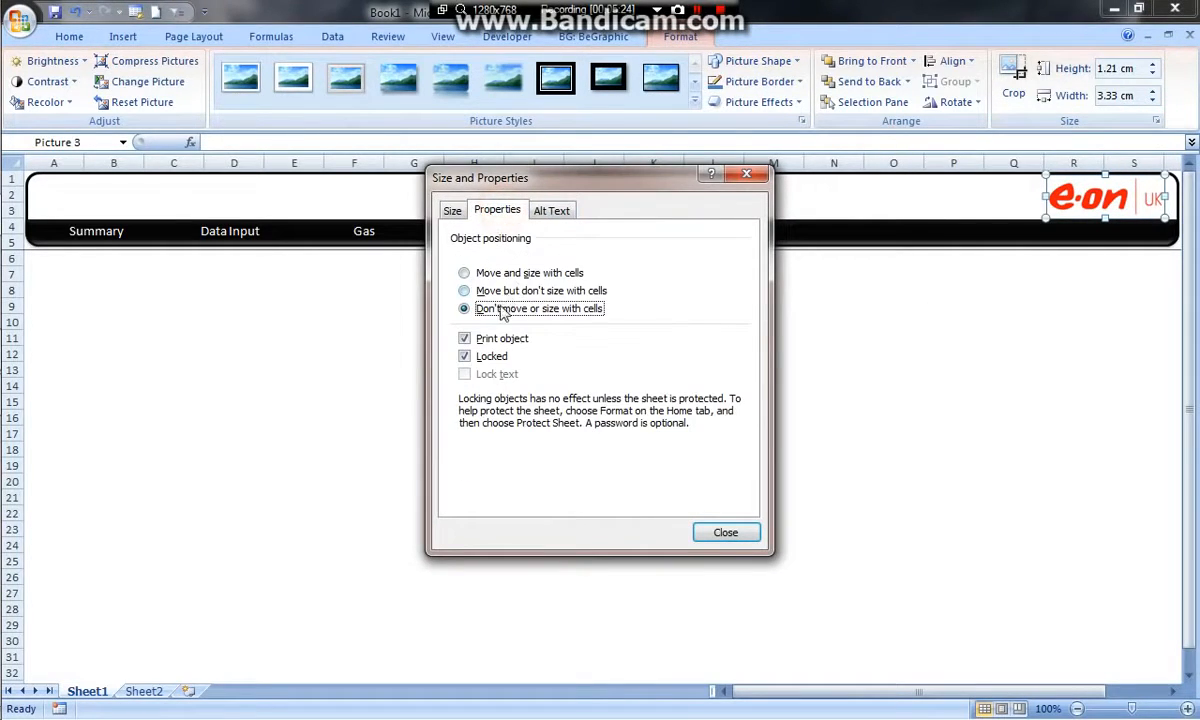
{"action": "left_click", "coordinate": [725, 532]}
Deselect the logo and widen column I slightly to test the header objects' positioning
{"action": "left_click", "coordinate": [884, 367]}
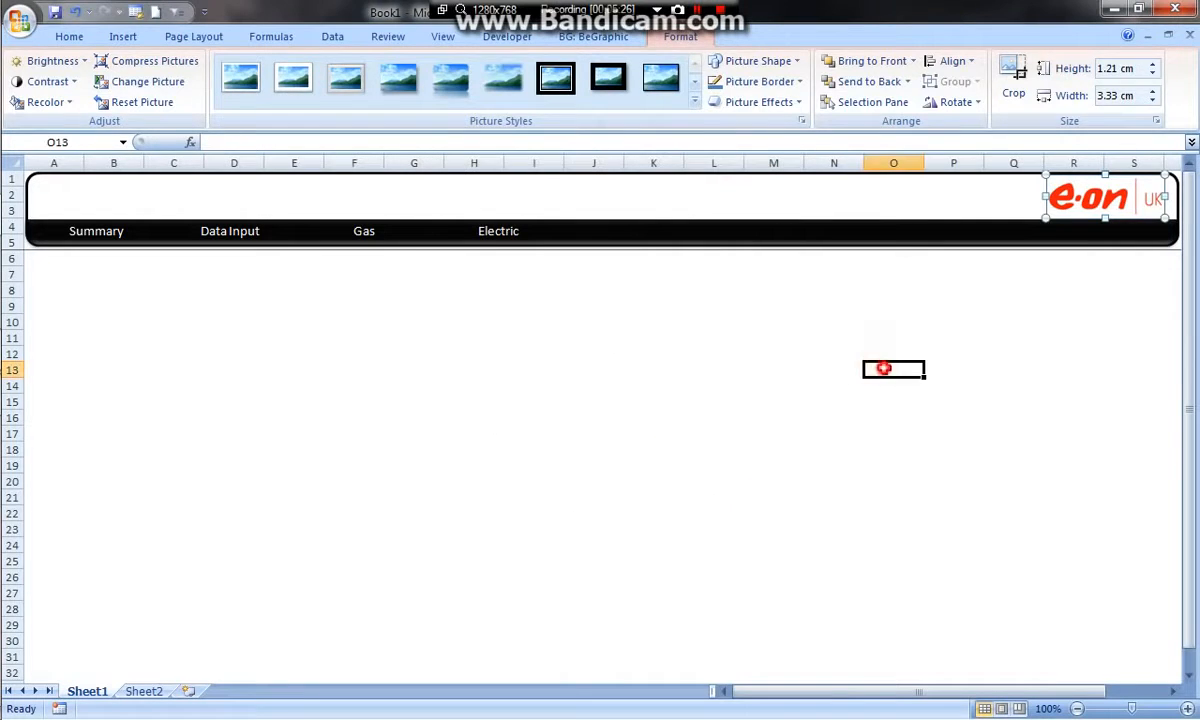
{"action": "left_click", "coordinate": [821, 304]}
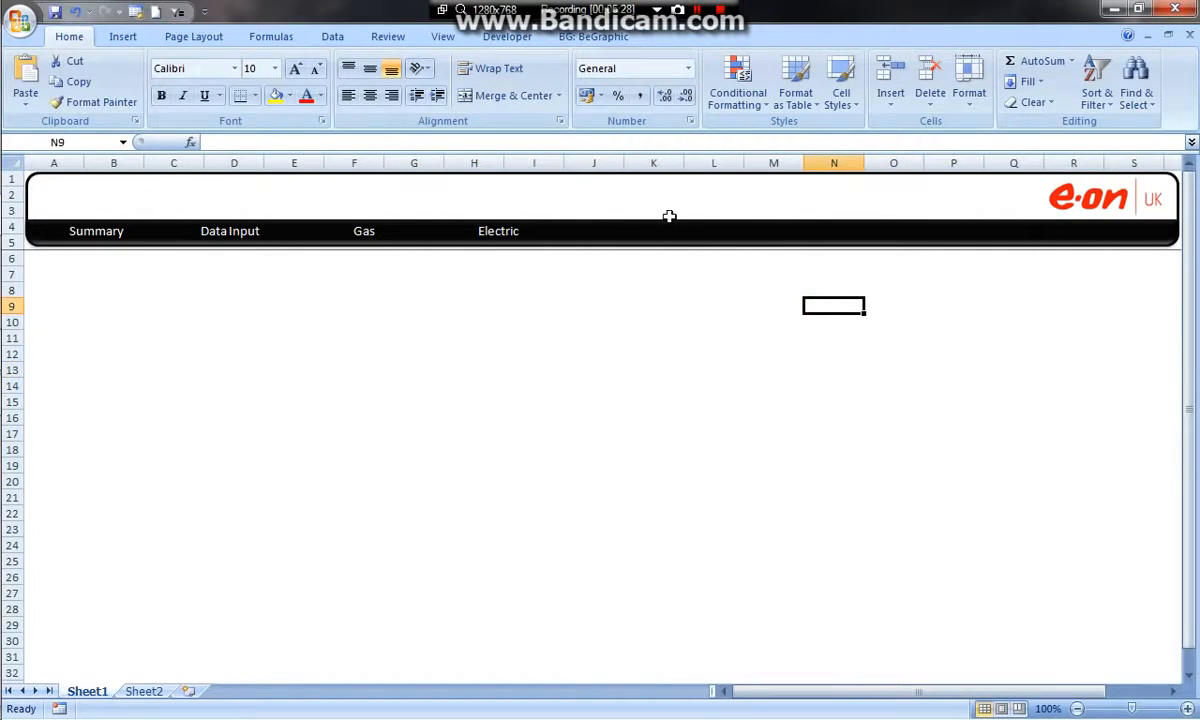
{"action": "mouse_move", "coordinate": [563, 162]}
{"action": "left_mouse_down"}
{"action": "mouse_move", "coordinate": [855, 162]}
{"action": "mouse_move", "coordinate": [569, 165]}
{"action": "left_mouse_up"}
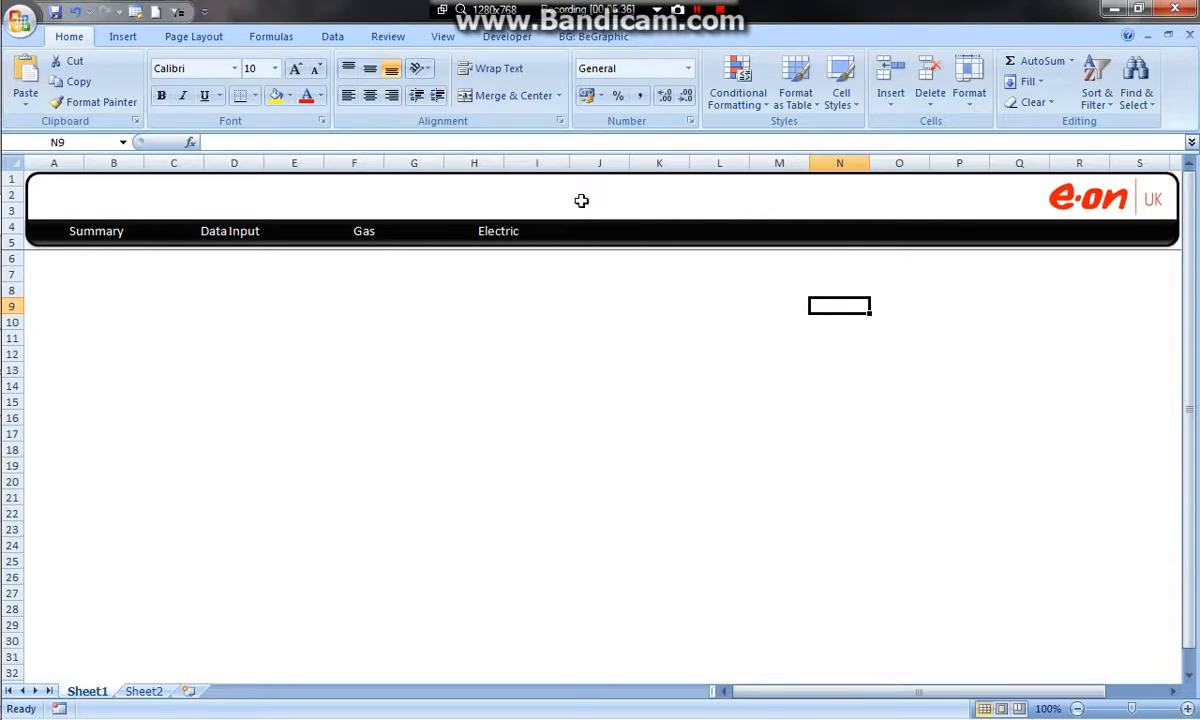
Rename the Sheet1 worksheet as Summary
{"action": "double_click", "coordinate": [88, 691]}
{"action": "type", "text": "Summary"}
{"action": "left_click", "coordinate": [178, 464]}
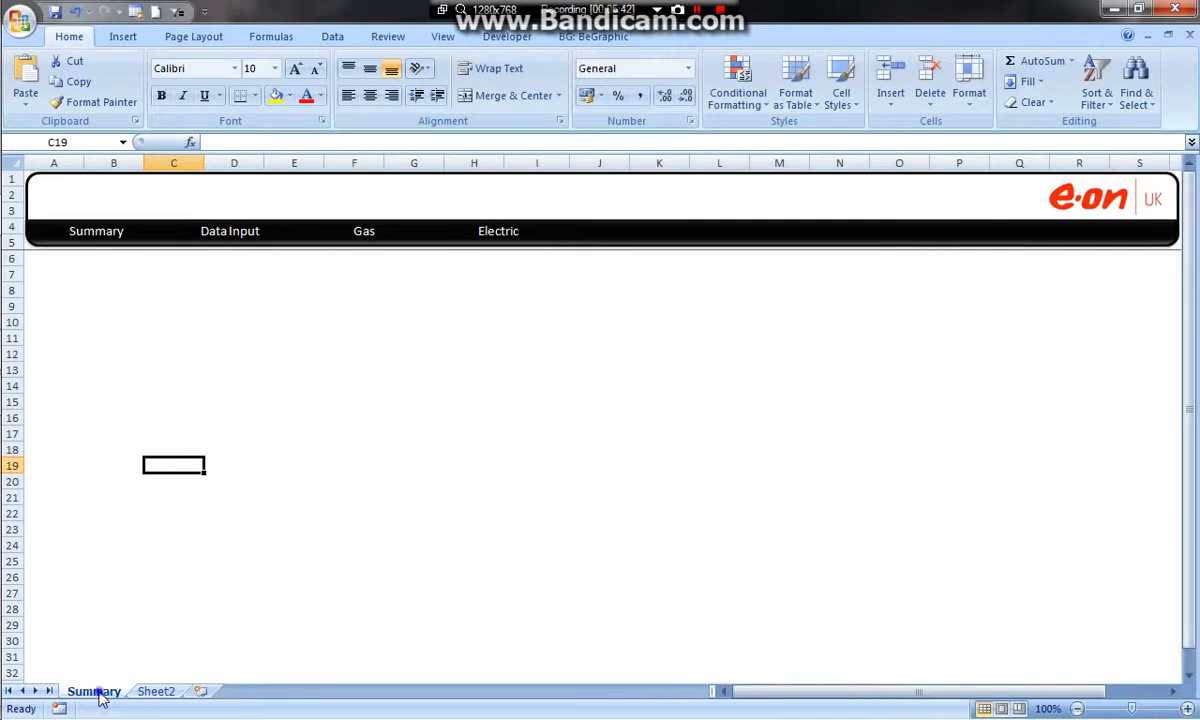
Create a copy of the Summary worksheet at the end of the workbook
{"action": "right_click", "coordinate": [94, 691]}
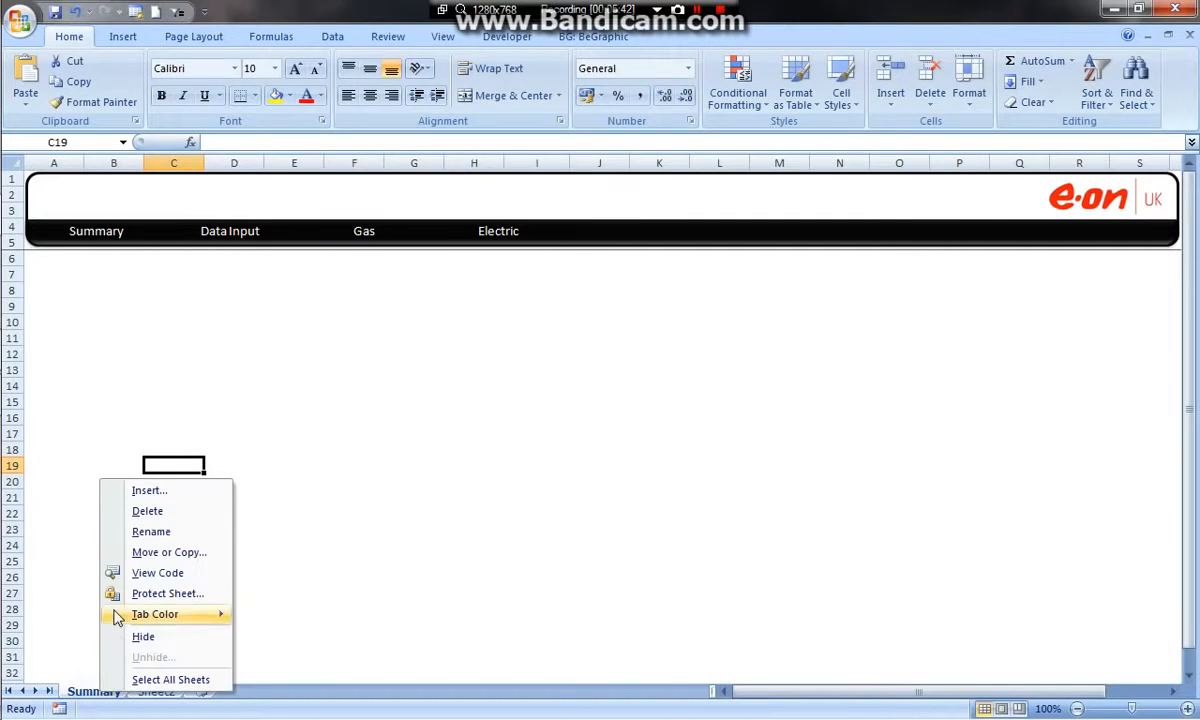
{"action": "right_click", "coordinate": [82, 694]}
{"action": "left_click", "coordinate": [140, 557]}
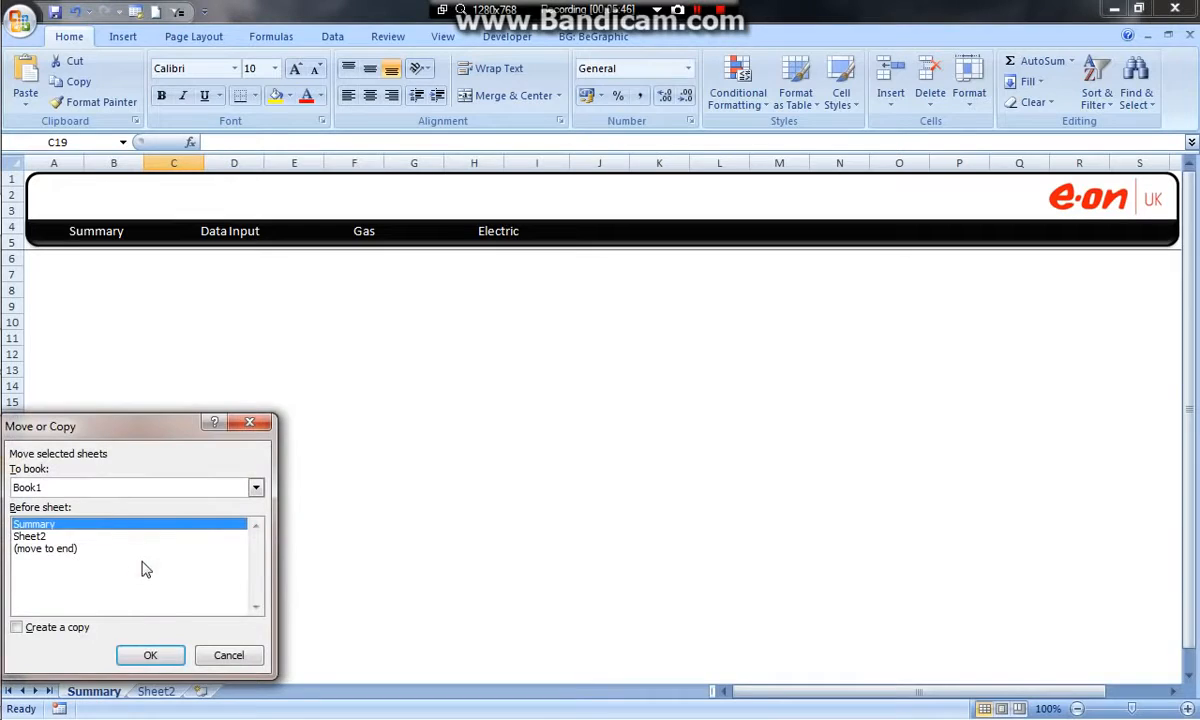
{"action": "left_click_drag", "start_coordinate": [125, 436], "coordinate": [372, 335]}
{"action": "left_click", "coordinate": [266, 526]}
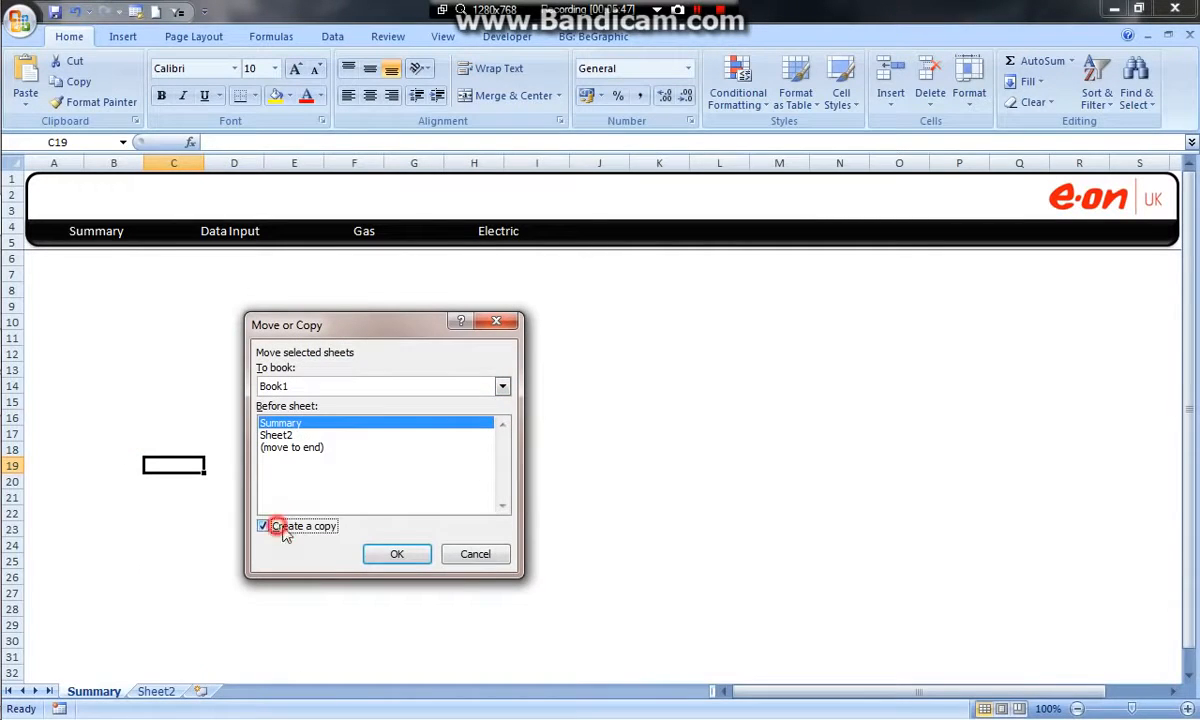
{"action": "left_click", "coordinate": [285, 447]}
{"action": "left_click", "coordinate": [396, 554]}
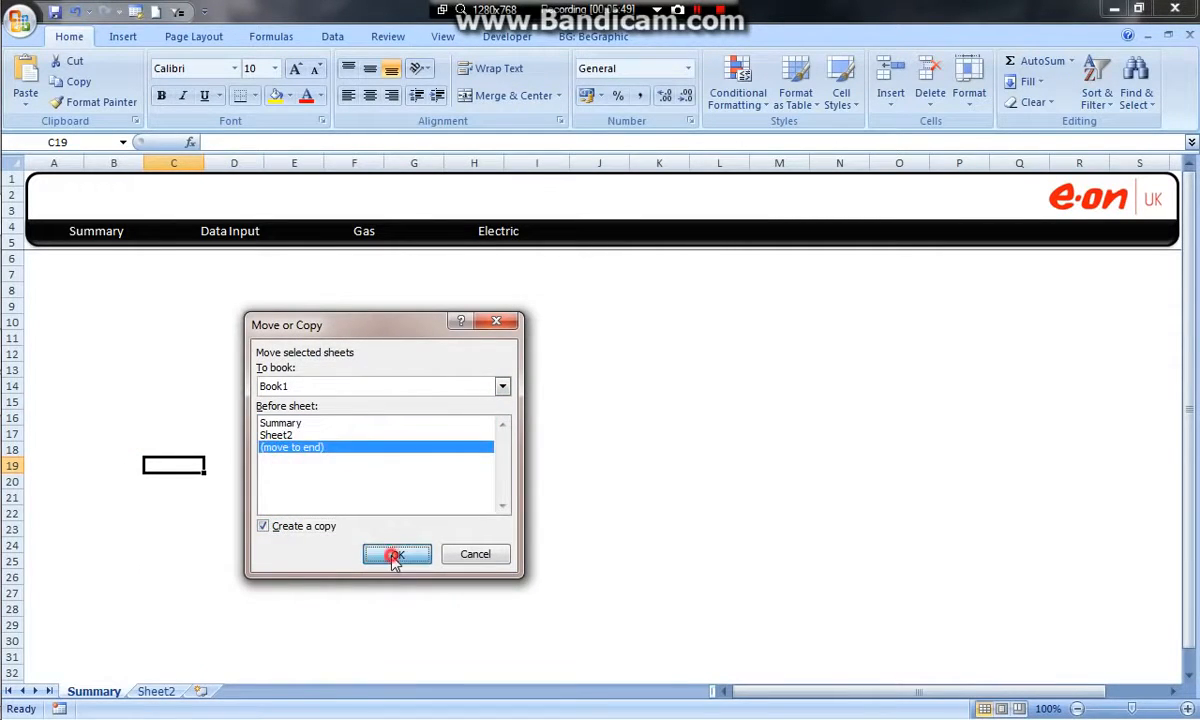
Delete the empty Sheet2 worksheet from the workbook
{"action": "left_click", "coordinate": [157, 691]}
{"action": "right_click", "coordinate": [162, 691]}
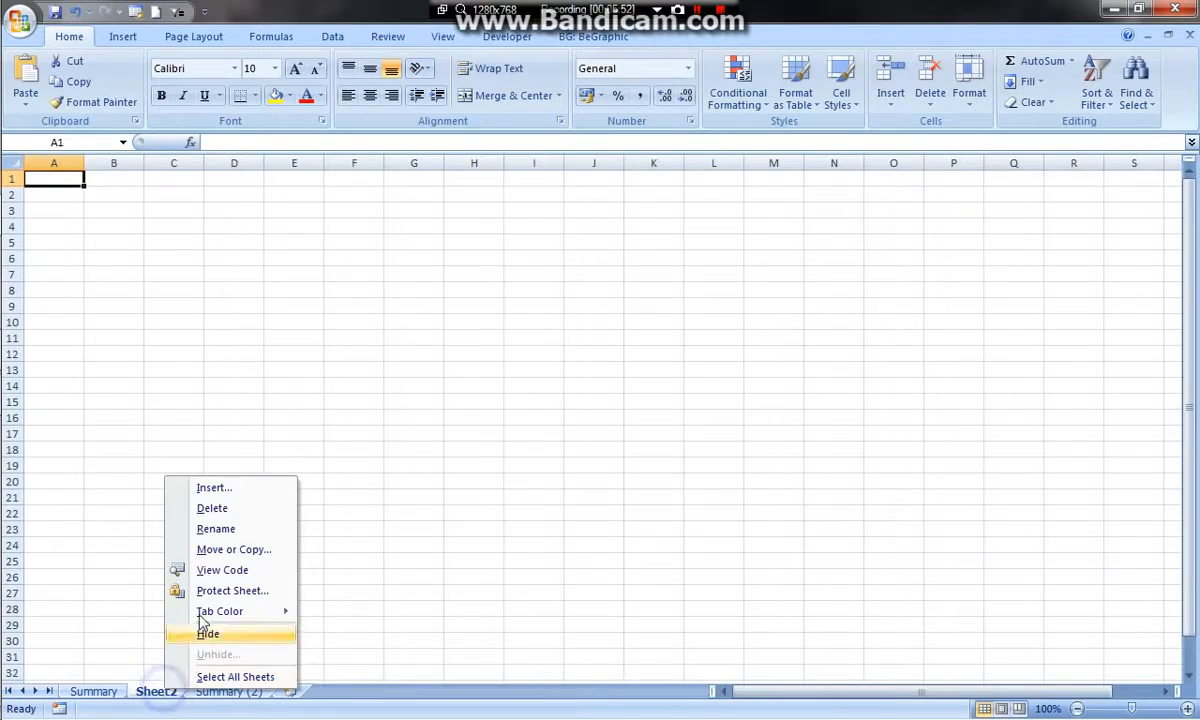
{"action": "left_click", "coordinate": [212, 509]}
Create a copy of the Summary (2) worksheet and place it before Summary
{"action": "right_click", "coordinate": [182, 692]}
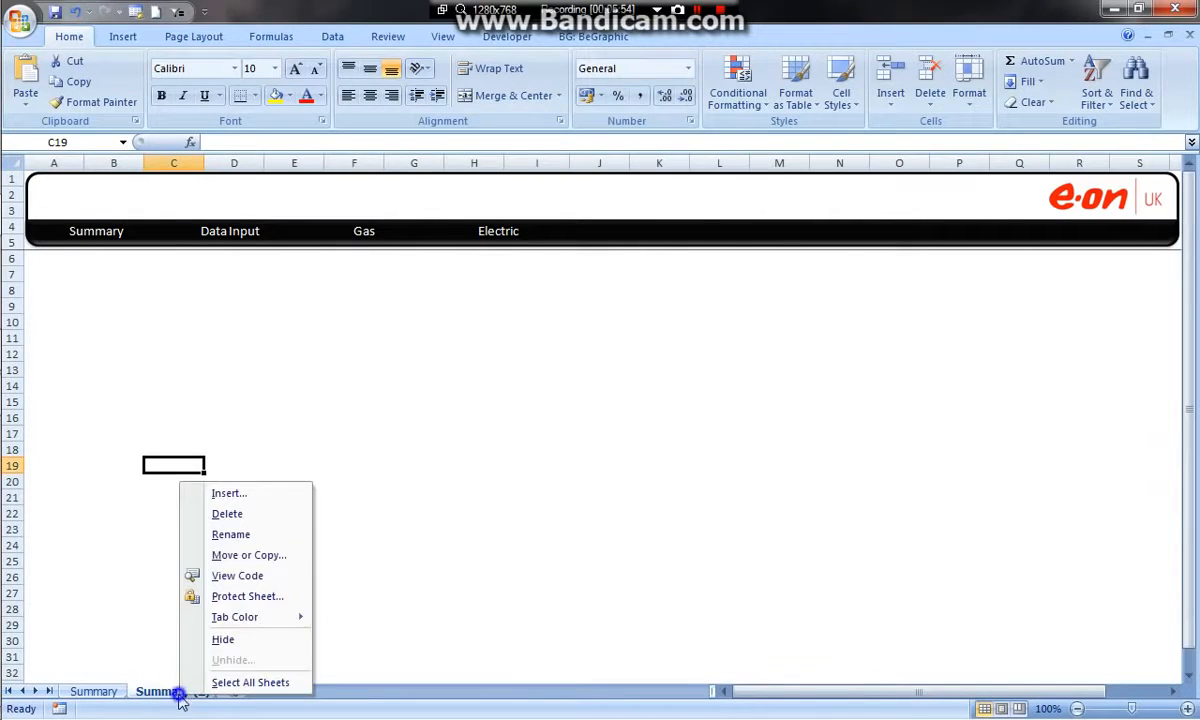
{"action": "left_click", "coordinate": [232, 555]}
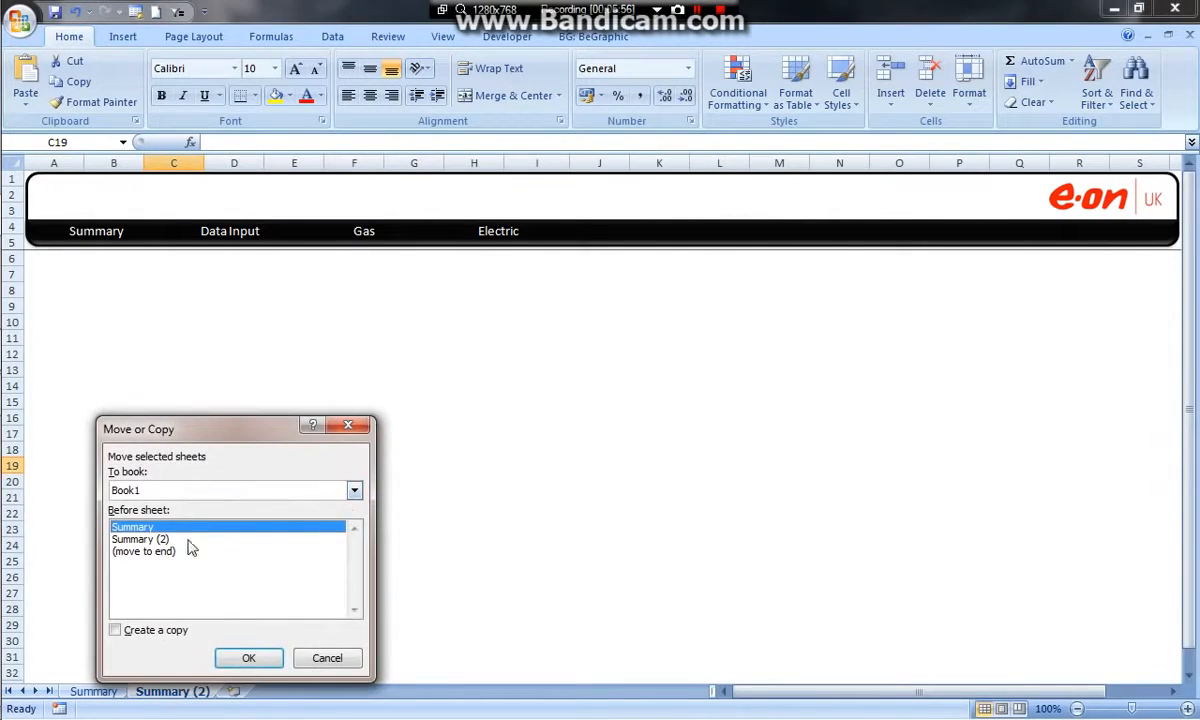
{"action": "left_click", "coordinate": [115, 630]}
{"action": "left_click", "coordinate": [248, 658]}
Create another copy of the Summary worksheet at the start of the workbook, and move the original Summary in front of all copies
{"action": "right_click", "coordinate": [183, 691]}
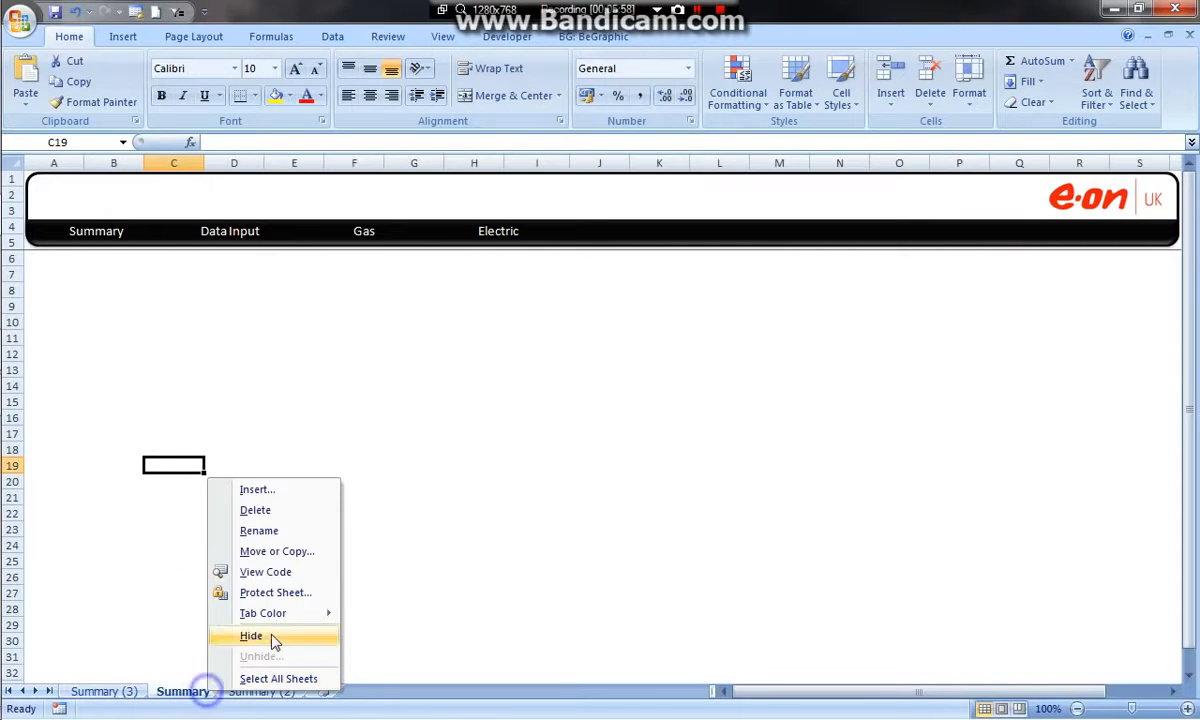
{"action": "left_click", "coordinate": [280, 551]}
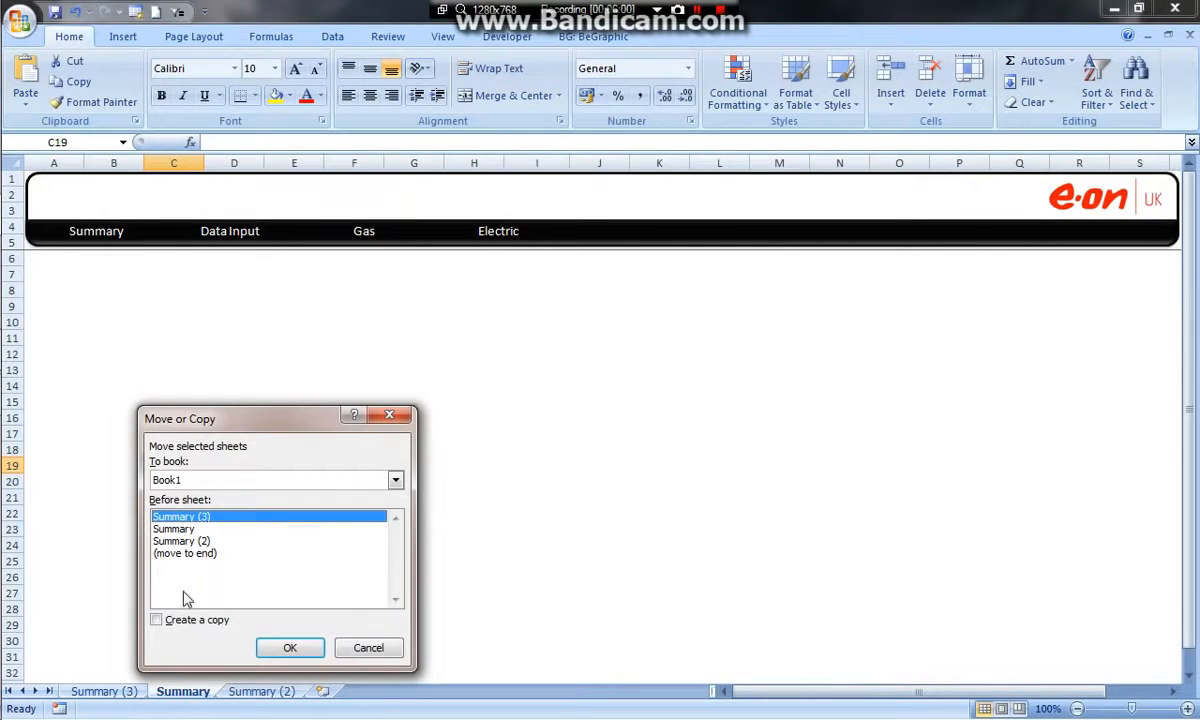
{"action": "left_click", "coordinate": [280, 648]}
{"action": "left_click", "coordinate": [262, 690]}
{"action": "left_click_drag", "start_coordinate": [195, 693], "coordinate": [82, 691]}
Rename the Summary (4) worksheet as Data Input
{"action": "double_click", "coordinate": [170, 693]}
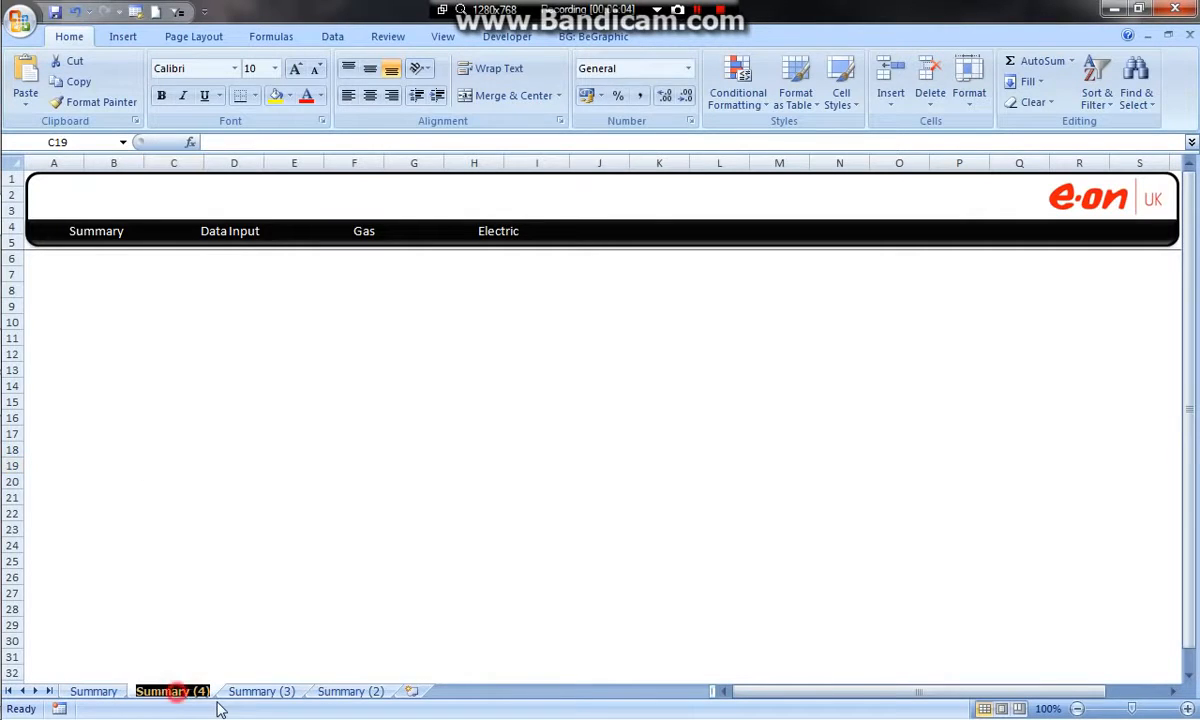
{"action": "type", "text": "Data Inp"}
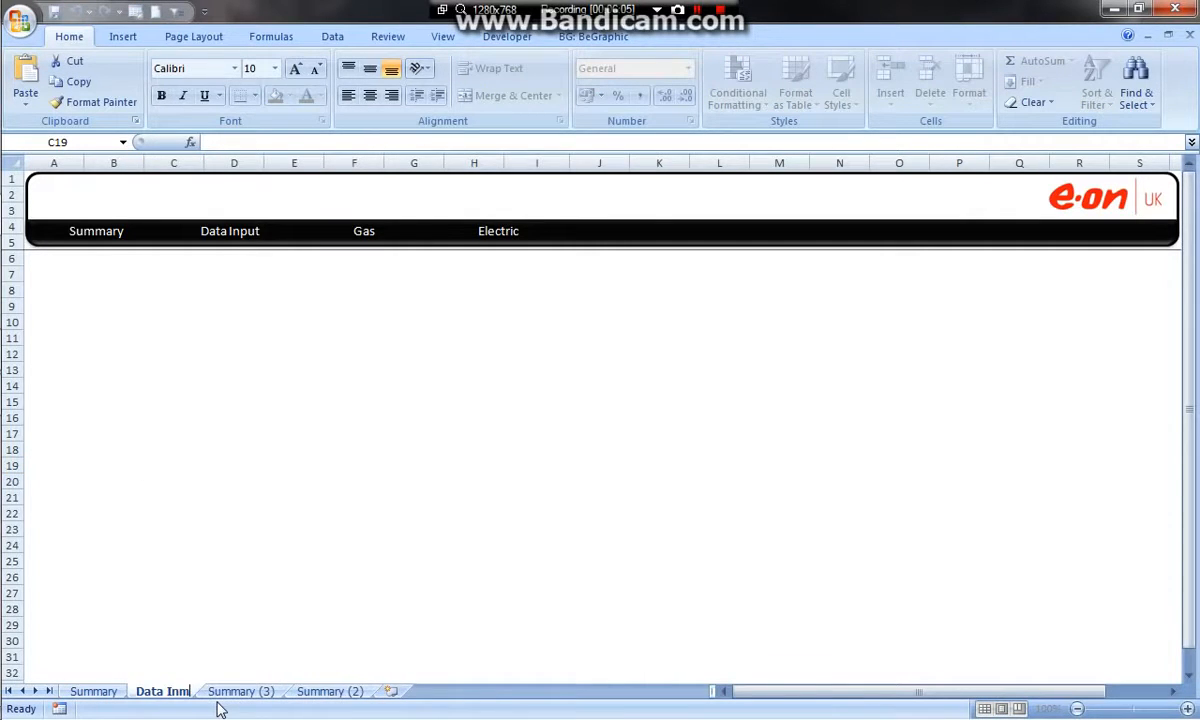
{"action": "type", "text": "ut"}
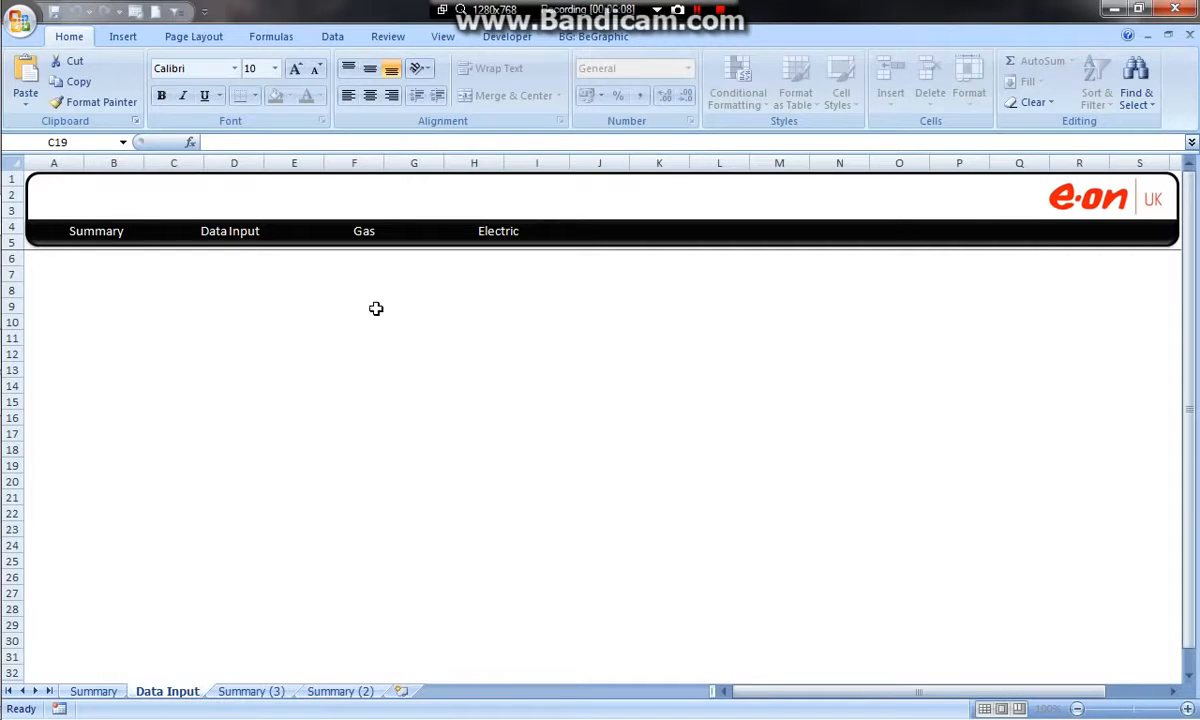
{"action": "left_click", "coordinate": [413, 470]}
Rename the Summary (3) worksheet as Gas and the Summary (2) worksheet as electricity
{"action": "double_click", "coordinate": [252, 693]}
{"action": "type", "text": "Gas"}
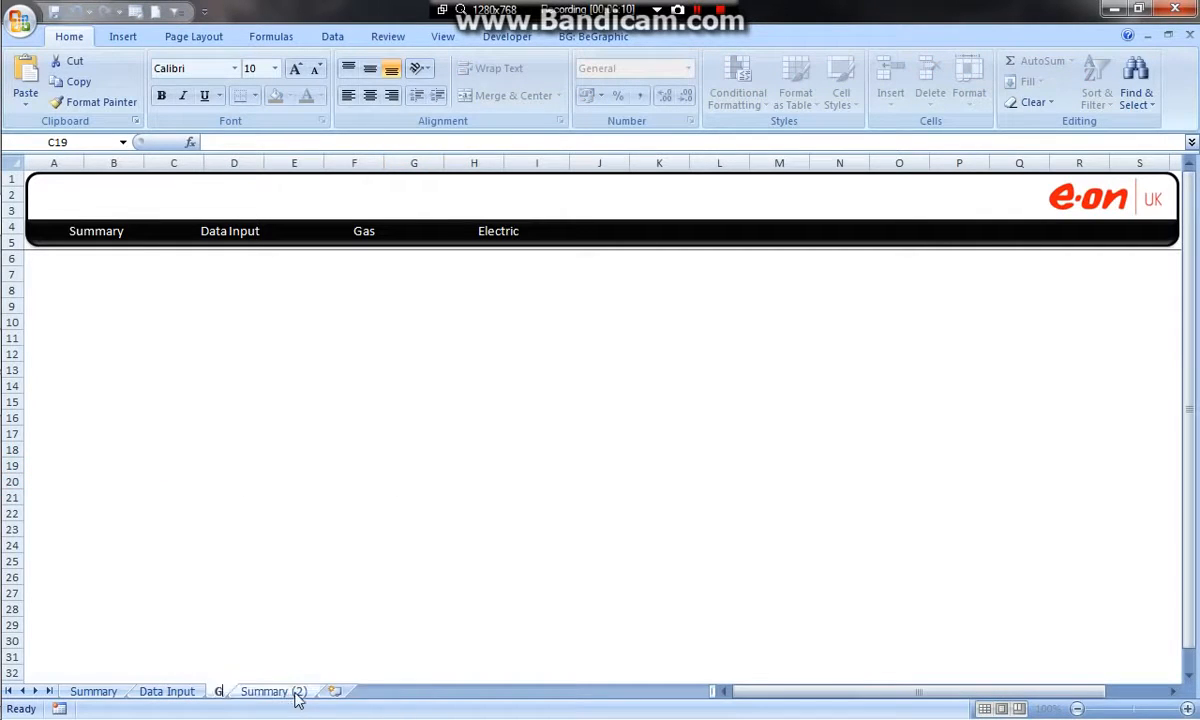
{"action": "left_click", "coordinate": [268, 692]}
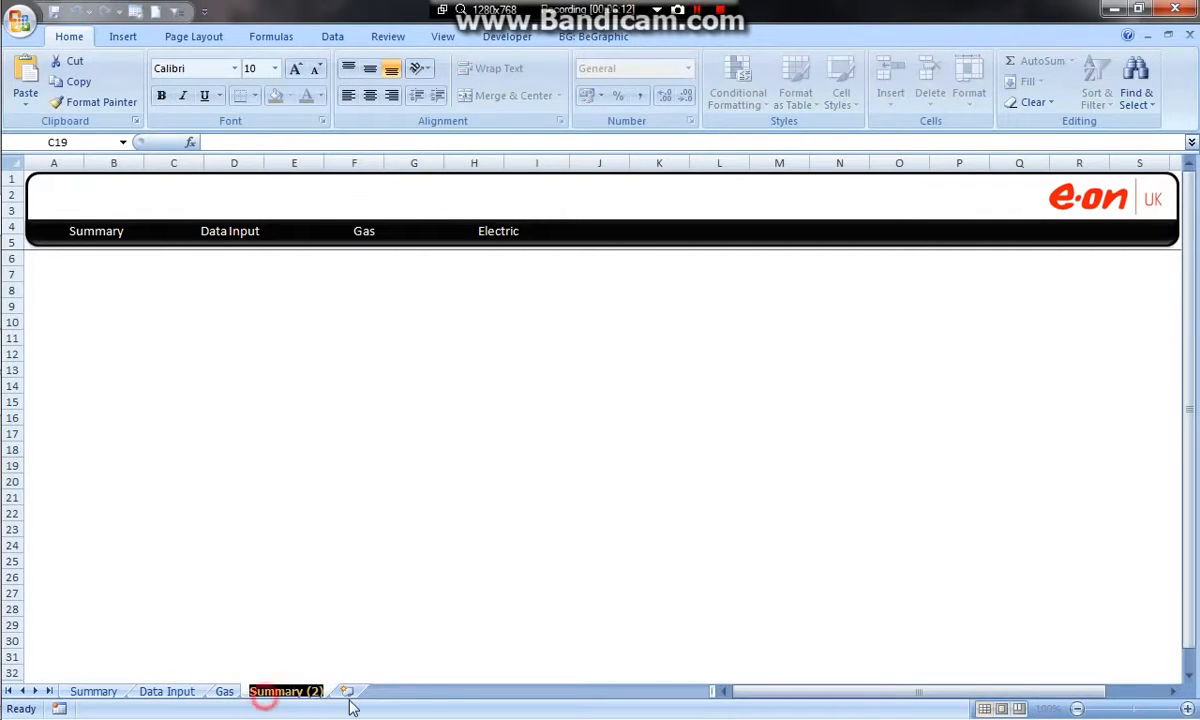
{"action": "type", "text": "electricity"}
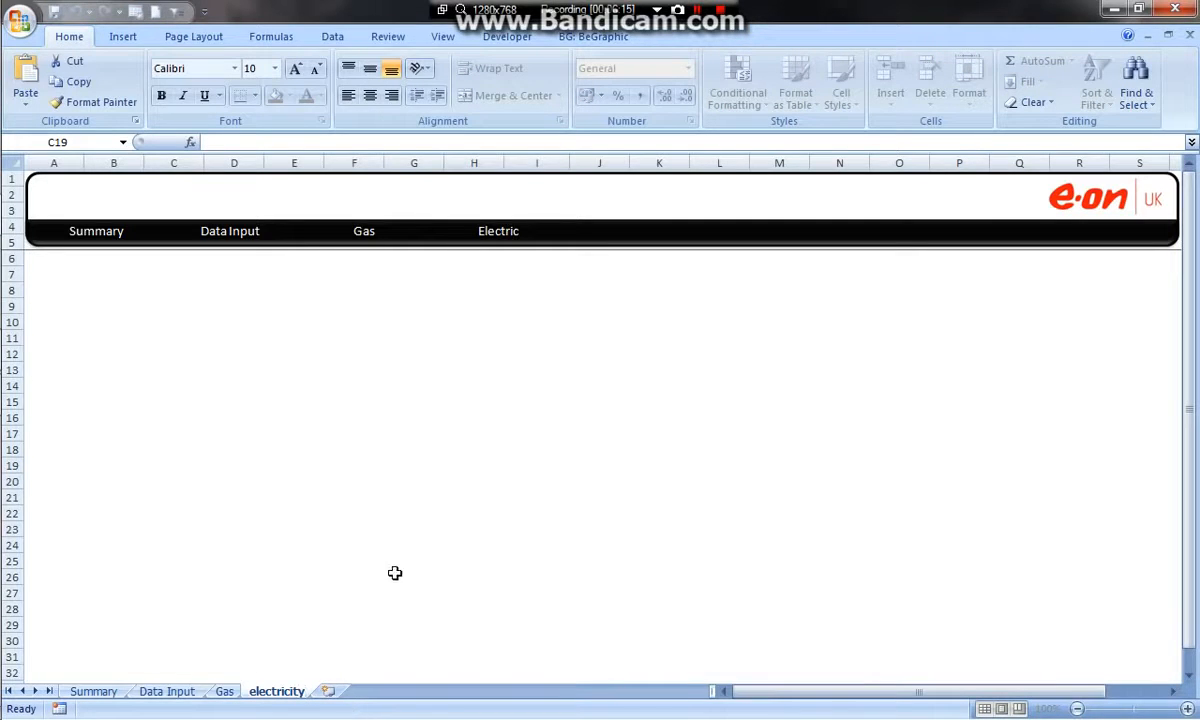
{"action": "left_click", "coordinate": [468, 466]}
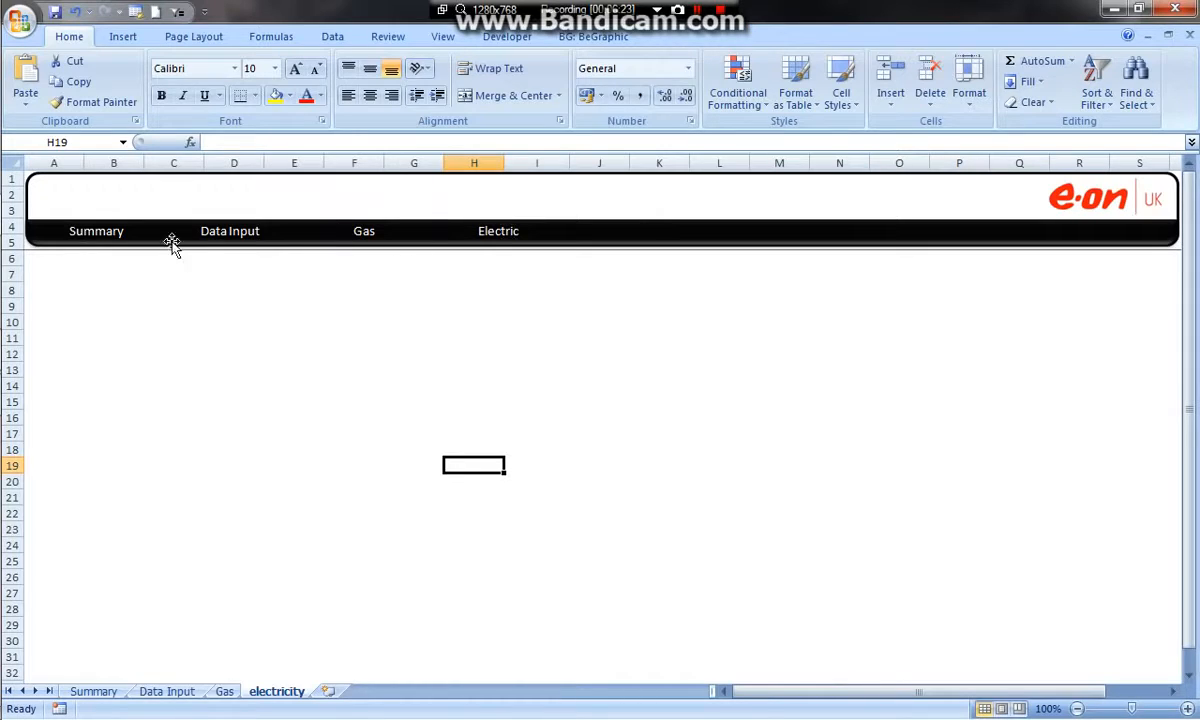
Compare the shared header across the Summary, Data Input, Gas and electricity worksheets, finishing on Summary
{"action": "left_click", "coordinate": [224, 693]}
{"action": "left_click", "coordinate": [156, 695]}
{"action": "left_click", "coordinate": [92, 692]}
{"action": "left_click", "coordinate": [145, 691]}
{"action": "left_click", "coordinate": [284, 692]}
{"action": "left_click", "coordinate": [226, 692]}
{"action": "left_click", "coordinate": [93, 692]}
{"action": "left_click", "coordinate": [160, 692]}
{"action": "left_click", "coordinate": [278, 692]}
{"action": "left_click", "coordinate": [224, 692]}
{"action": "left_click", "coordinate": [108, 693]}
{"action": "left_click", "coordinate": [680, 289]}
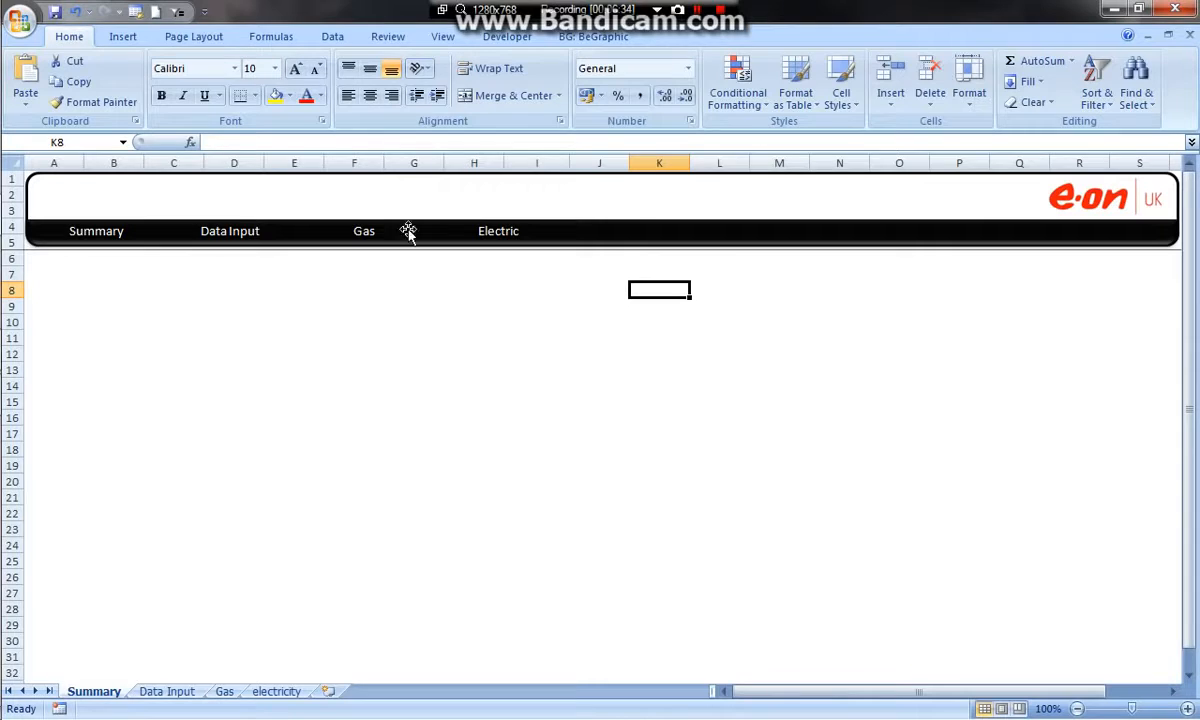
Make the Summary label in the Summary worksheet's header red and bold to mark the active page
{"action": "left_click", "coordinate": [108, 233]}
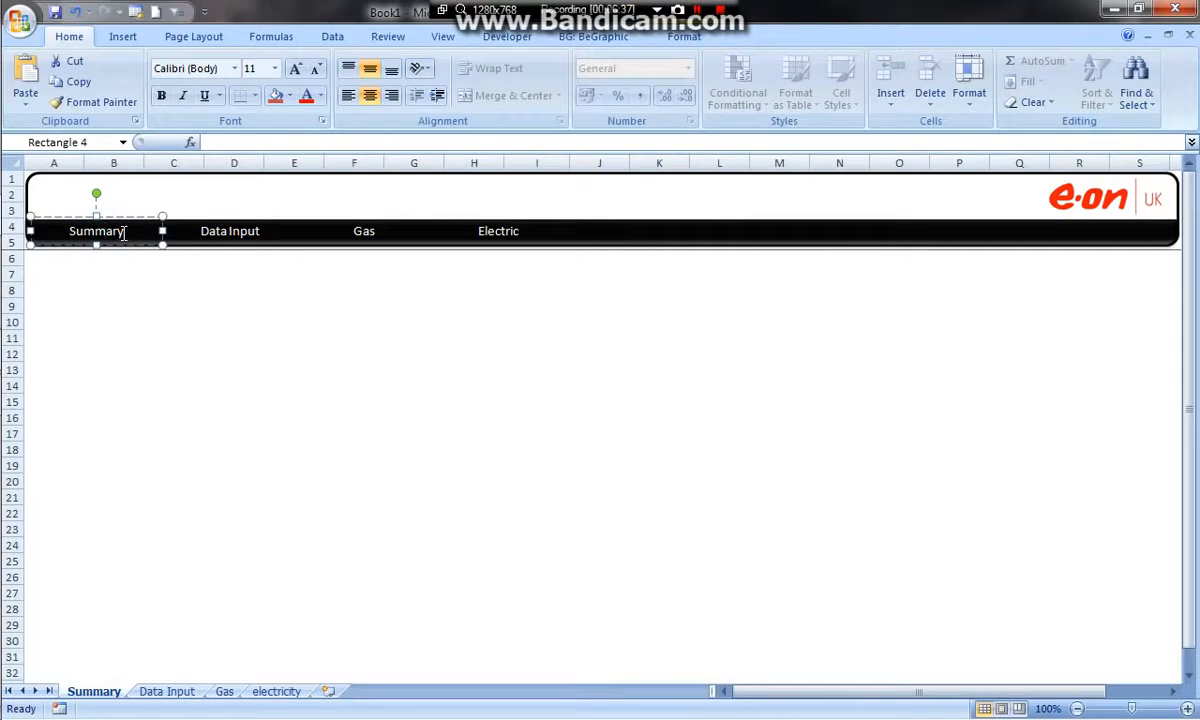
{"action": "left_click", "coordinate": [222, 272]}
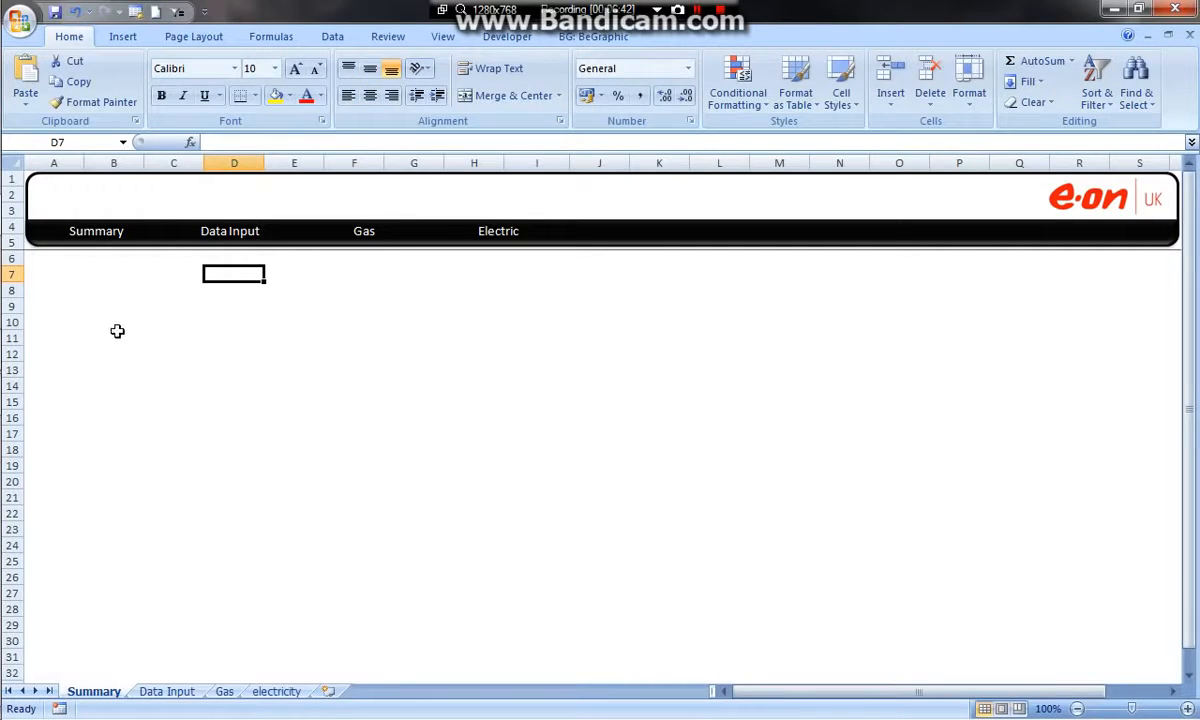
{"action": "left_click", "coordinate": [118, 231]}
{"action": "left_click_drag", "start_coordinate": [125, 231], "coordinate": [60, 231]}
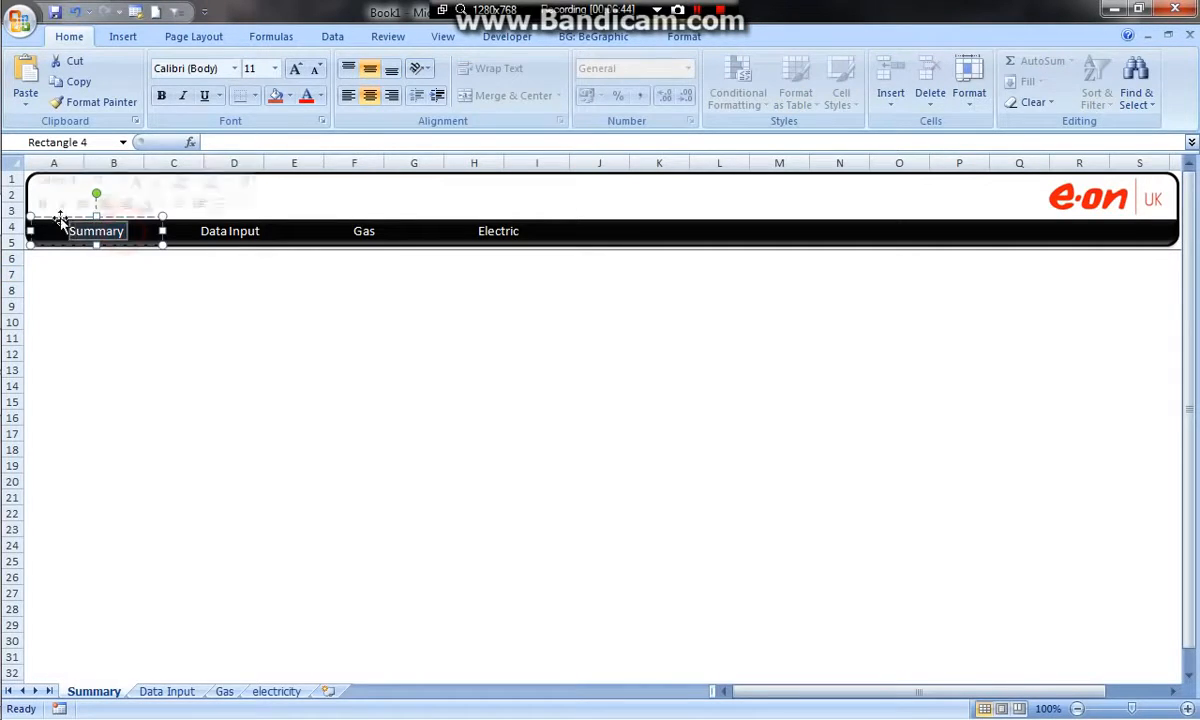
{"action": "left_click", "coordinate": [306, 97]}
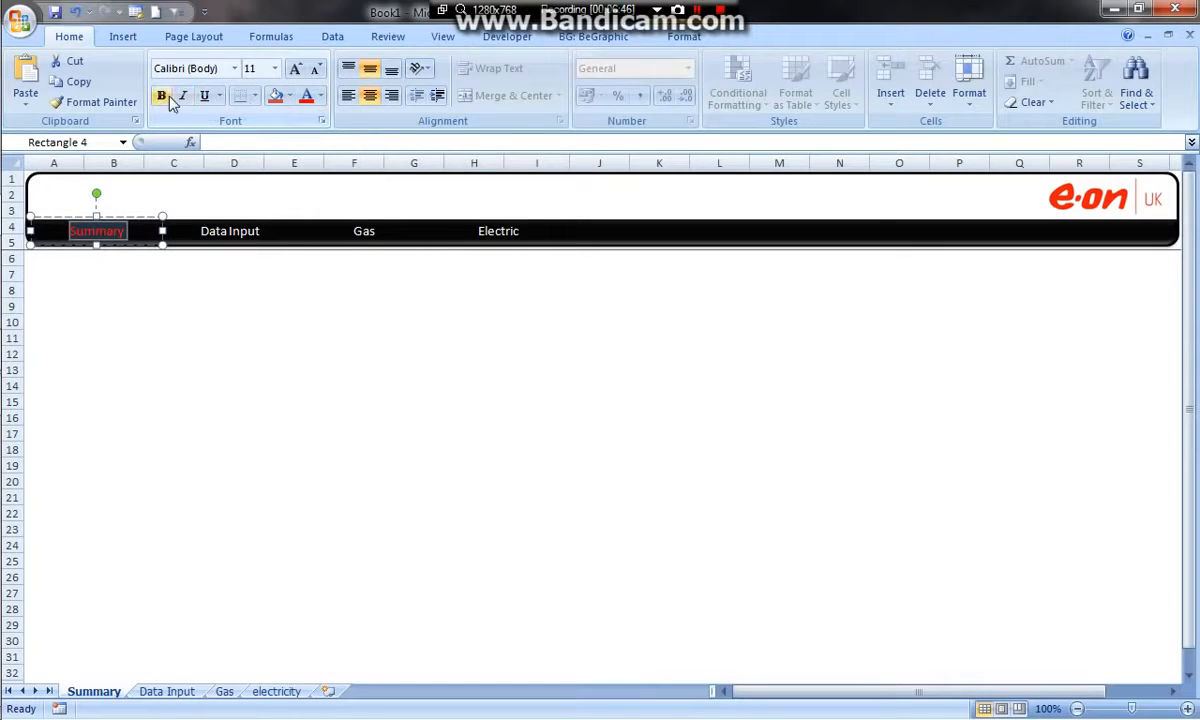
{"action": "left_click", "coordinate": [164, 277]}
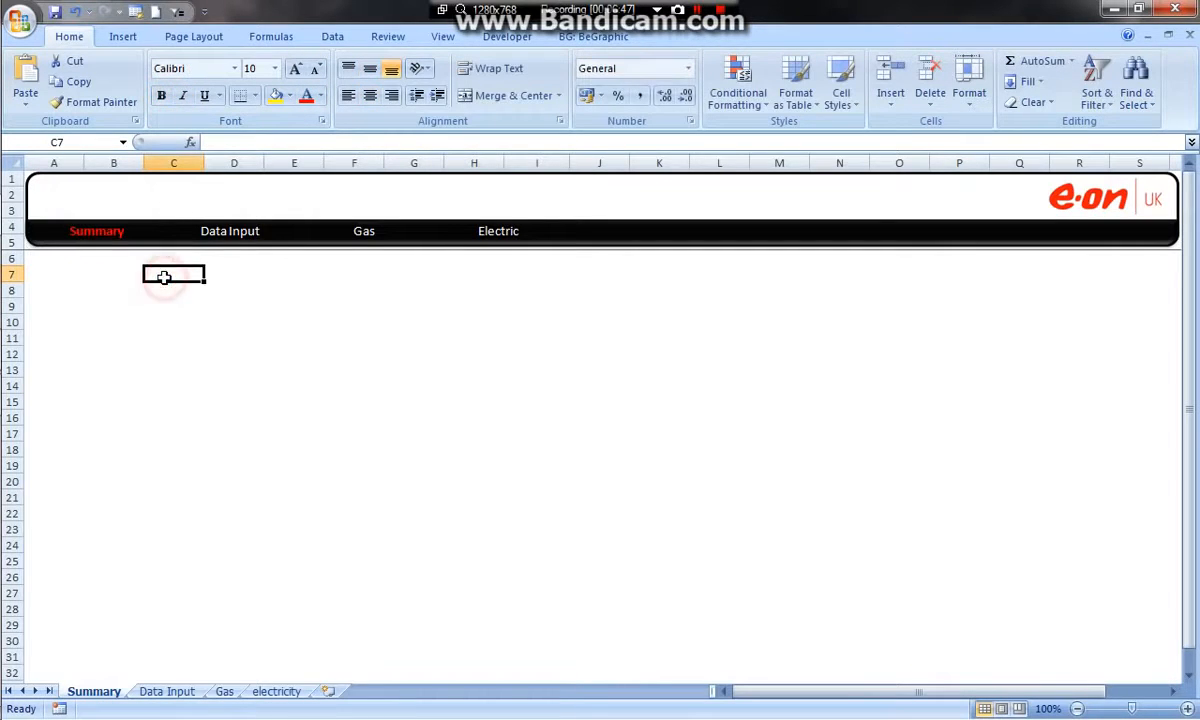
Hyperlink the Data Input label on the Summary worksheet to cell A1 of the Data Input worksheet and test the link
{"action": "right_click", "coordinate": [241, 233]}
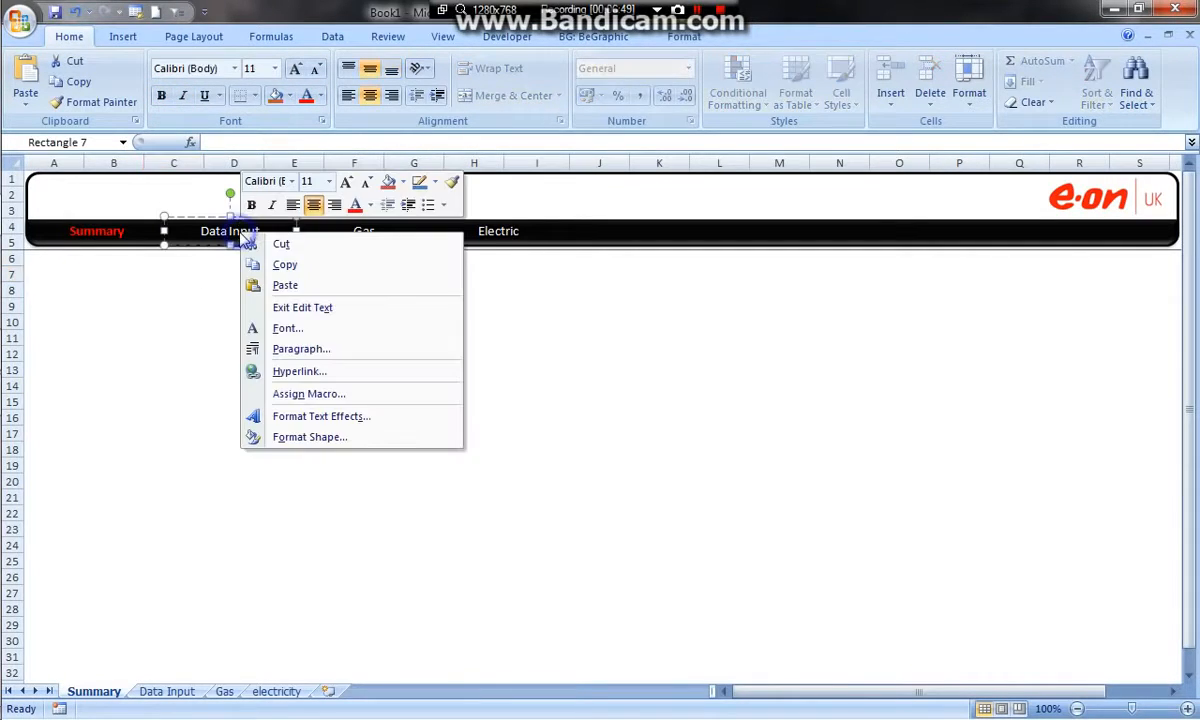
{"action": "left_click", "coordinate": [300, 371]}
{"action": "left_click_drag", "start_coordinate": [396, 184], "coordinate": [560, 94]}
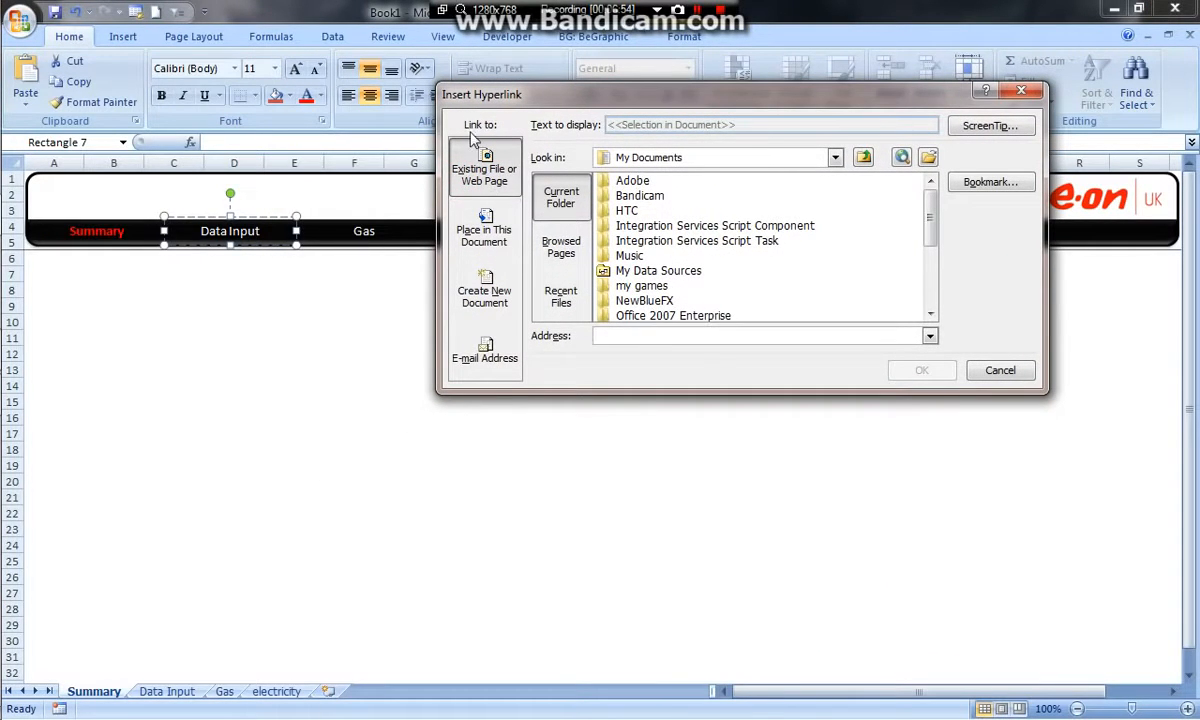
{"action": "left_click", "coordinate": [488, 230]}
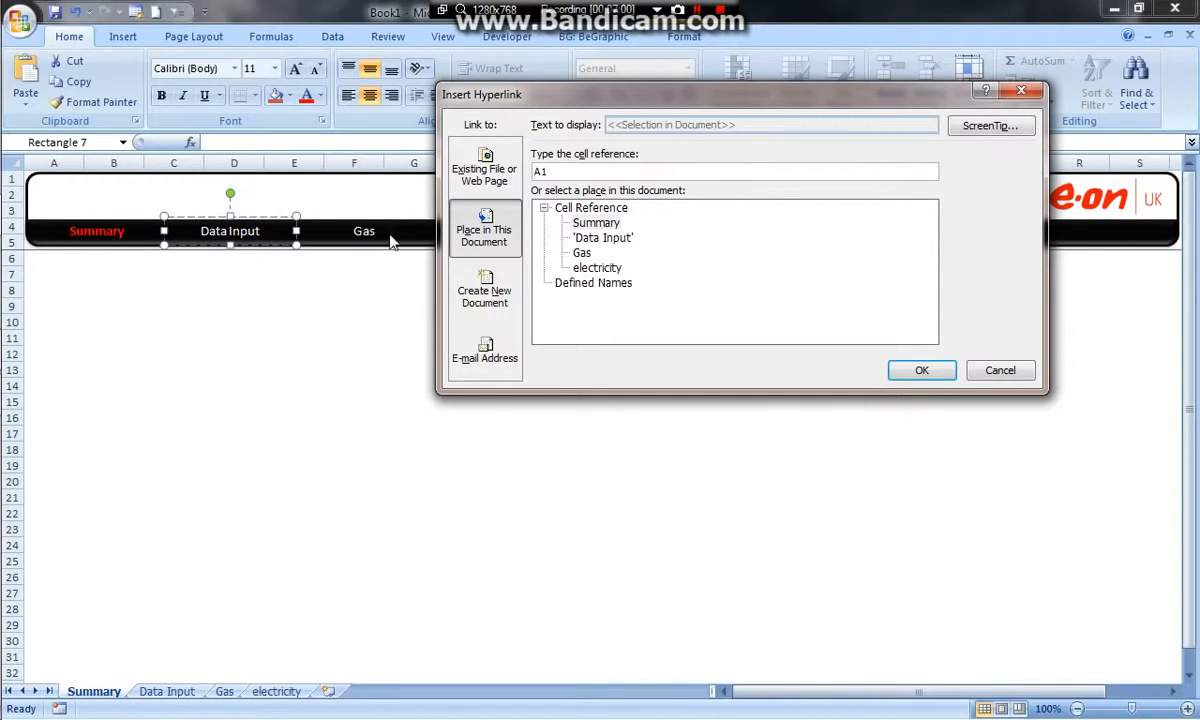
{"action": "left_click", "coordinate": [607, 240]}
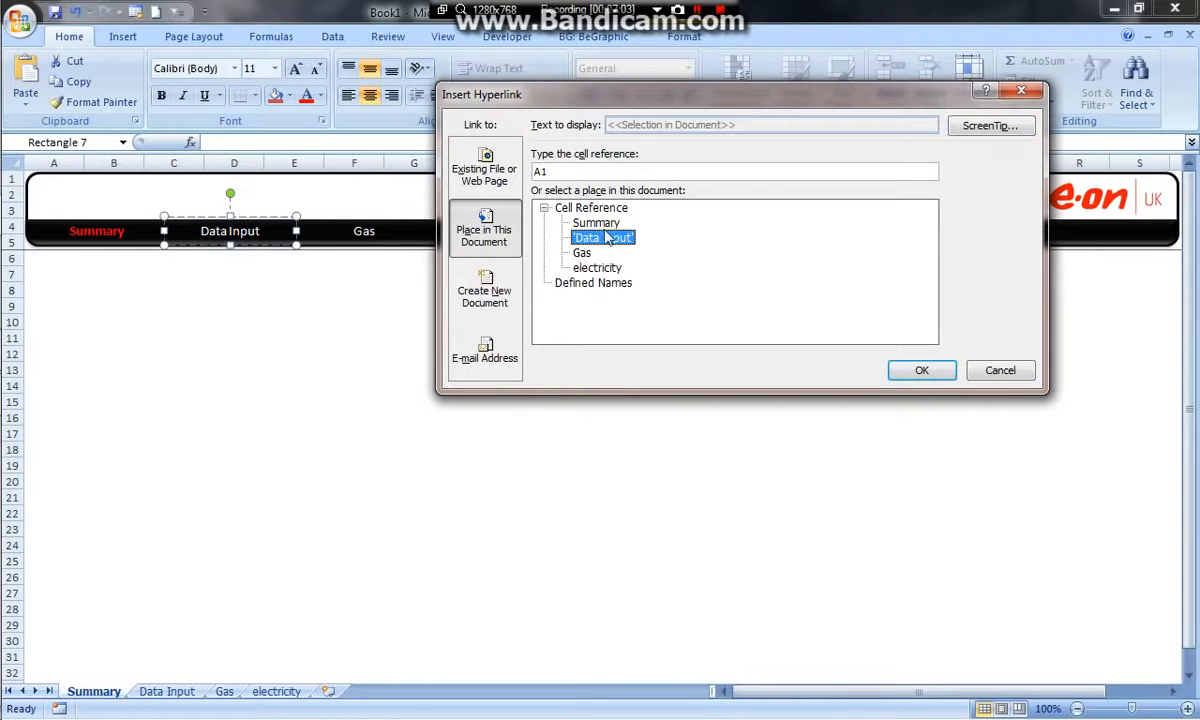
{"action": "left_click", "coordinate": [922, 370]}
{"action": "left_click", "coordinate": [480, 343]}
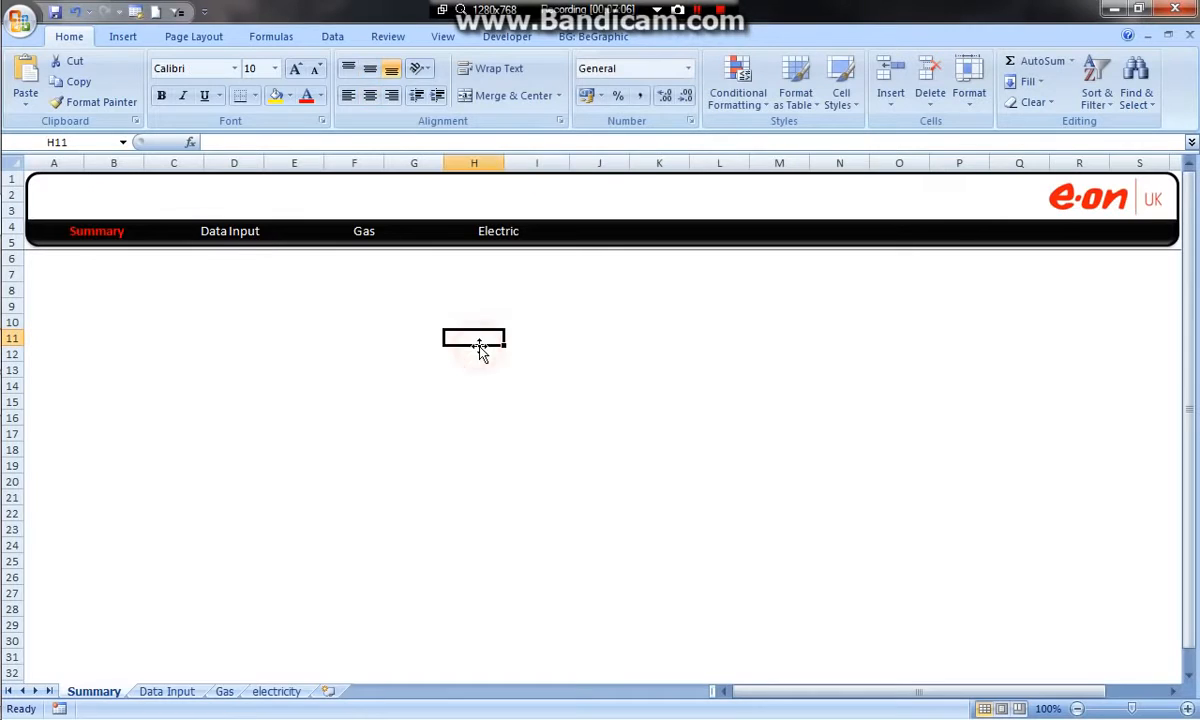
{"action": "left_click", "coordinate": [245, 238]}
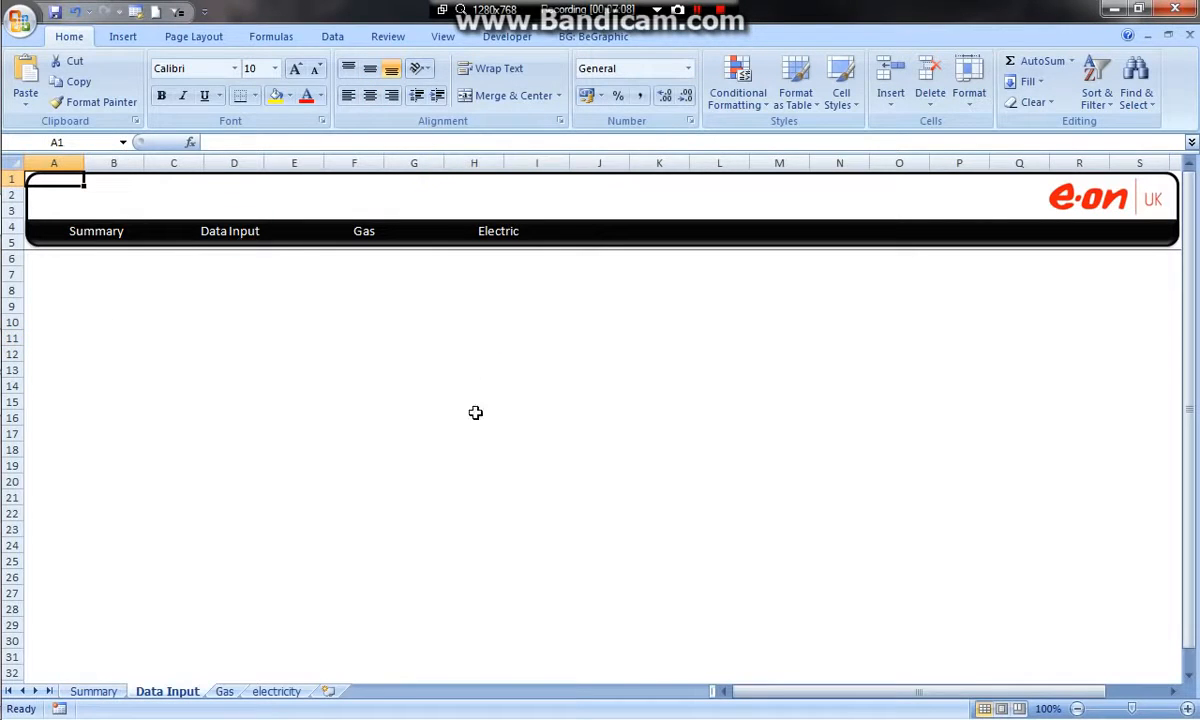
Return to the Summary worksheet and hyperlink its Gas label to cell A1 of the Gas worksheet
{"action": "left_click", "coordinate": [102, 690]}
{"action": "left_click", "coordinate": [362, 235]}
{"action": "right_click", "coordinate": [362, 235]}
{"action": "left_click", "coordinate": [415, 375]}
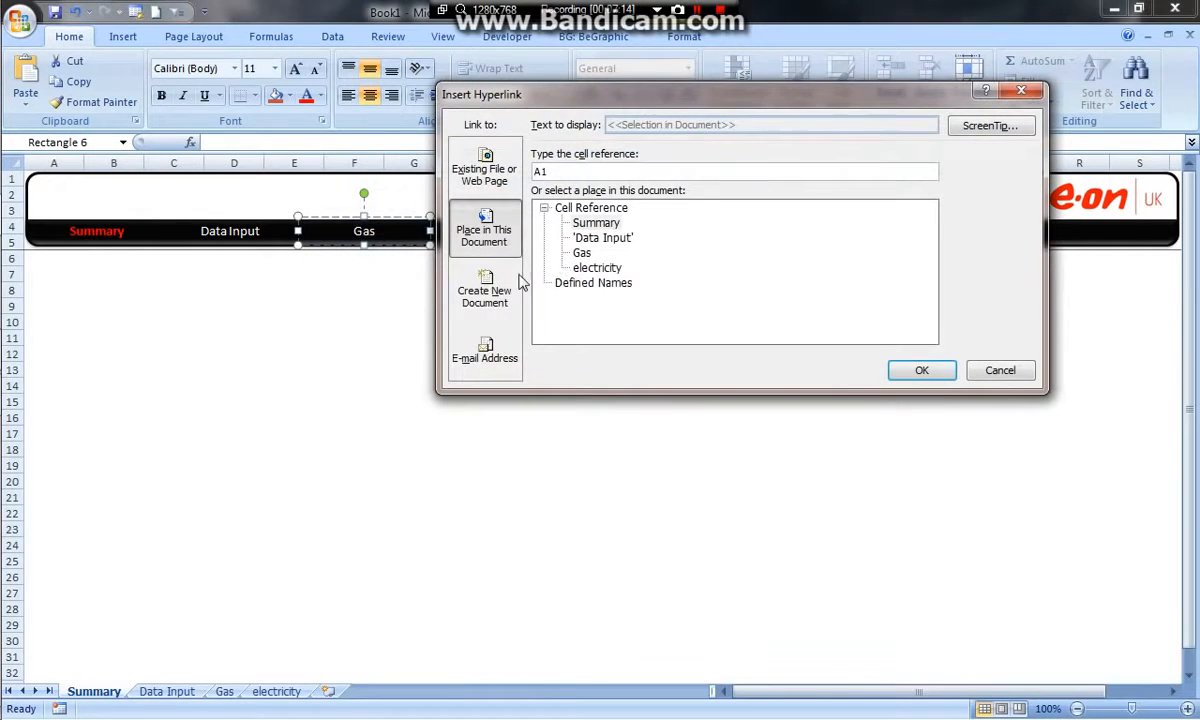
{"action": "left_click", "coordinate": [581, 253]}
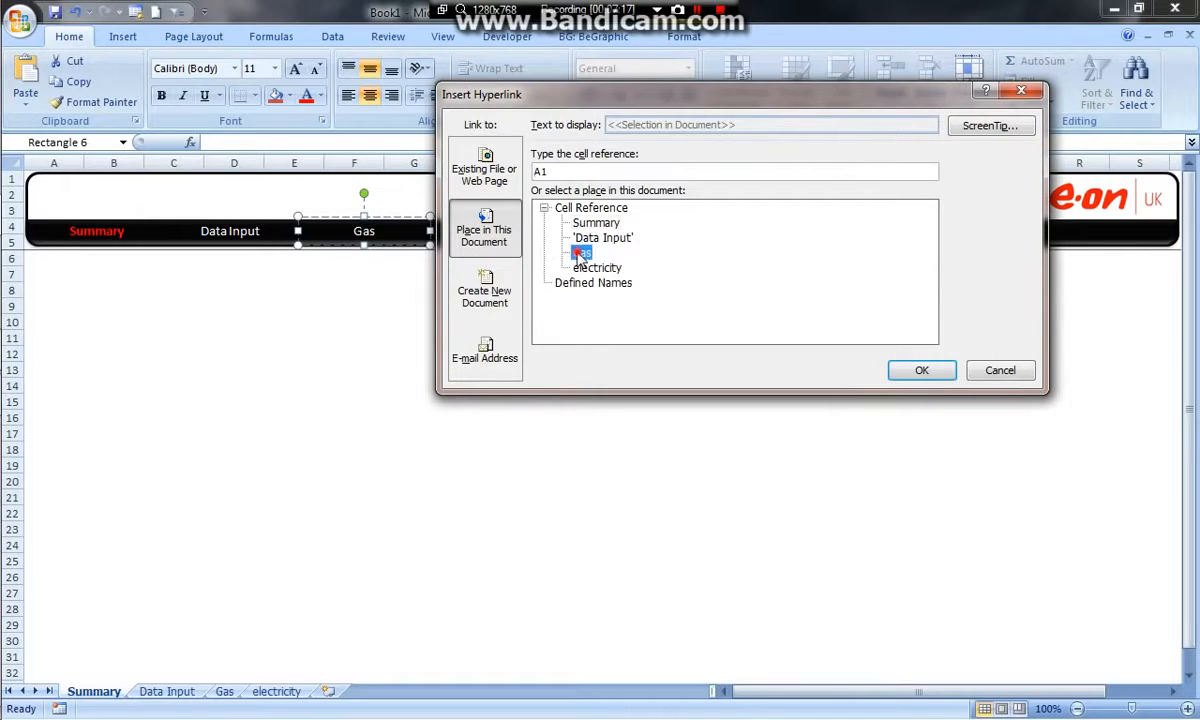
{"action": "left_click", "coordinate": [921, 370]}
Hyperlink the Summary worksheet's Electric label to cell A1 of the electricity worksheet, and test the Gas link
{"action": "right_click", "coordinate": [510, 231]}
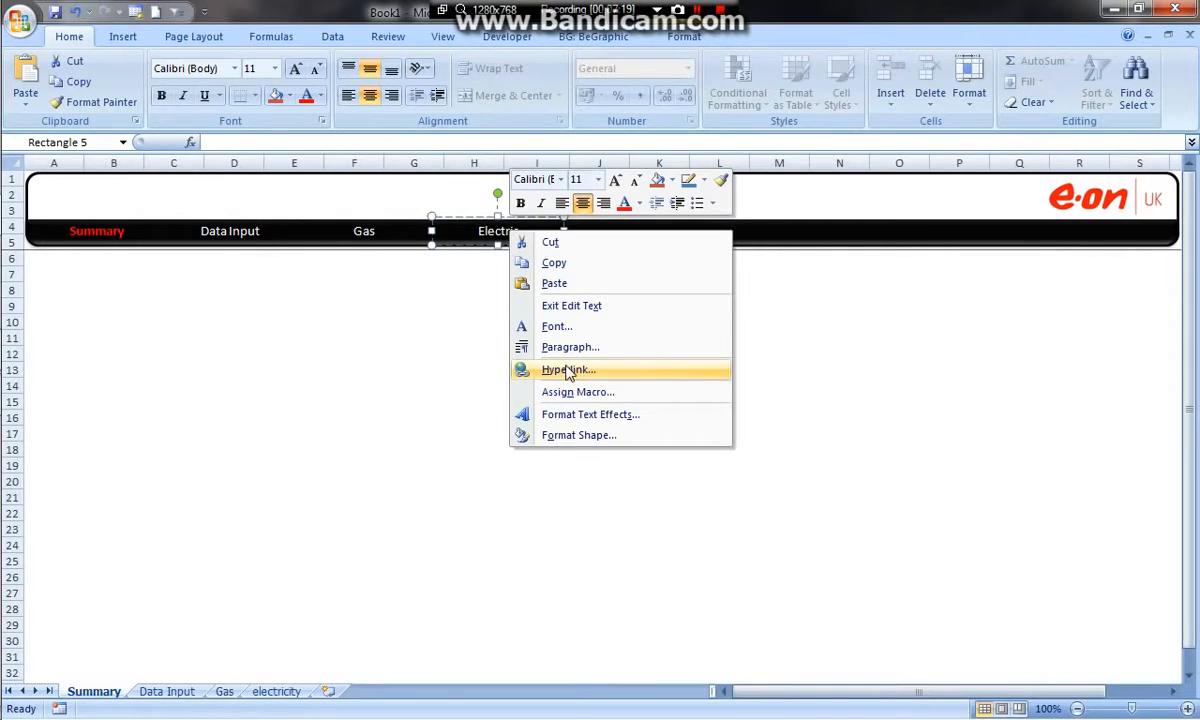
{"action": "left_click", "coordinate": [535, 348]}
{"action": "left_click", "coordinate": [597, 268]}
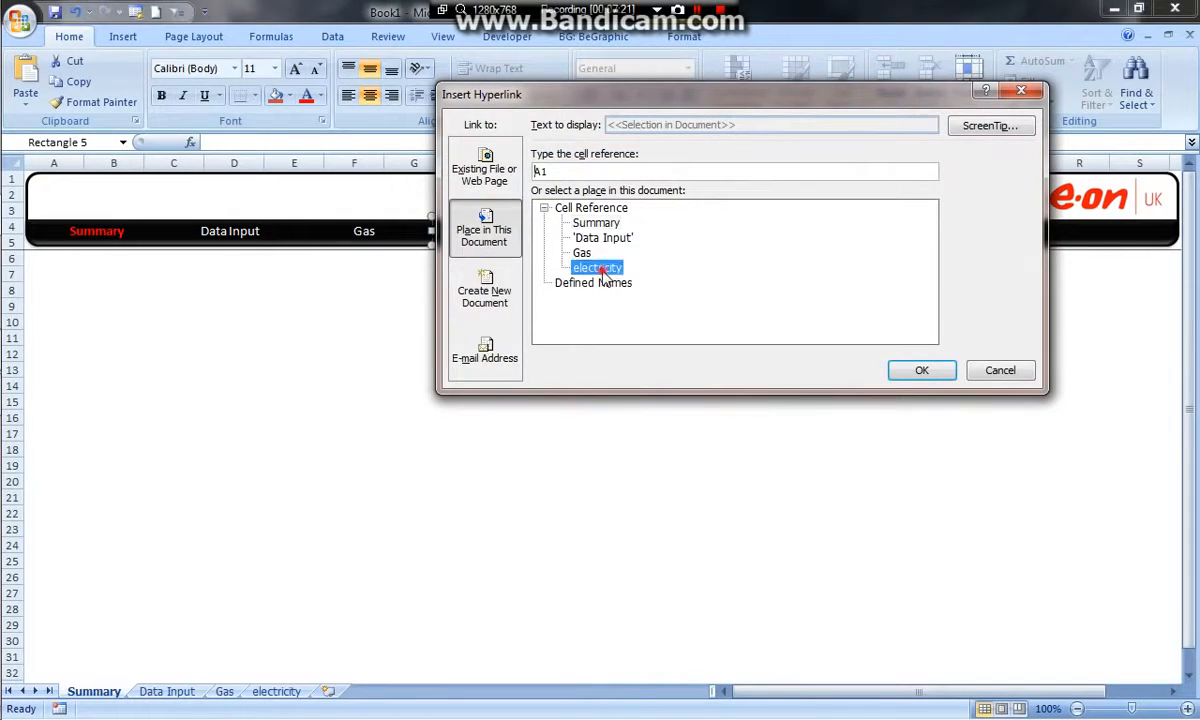
{"action": "left_click", "coordinate": [915, 370]}
{"action": "left_click", "coordinate": [674, 347]}
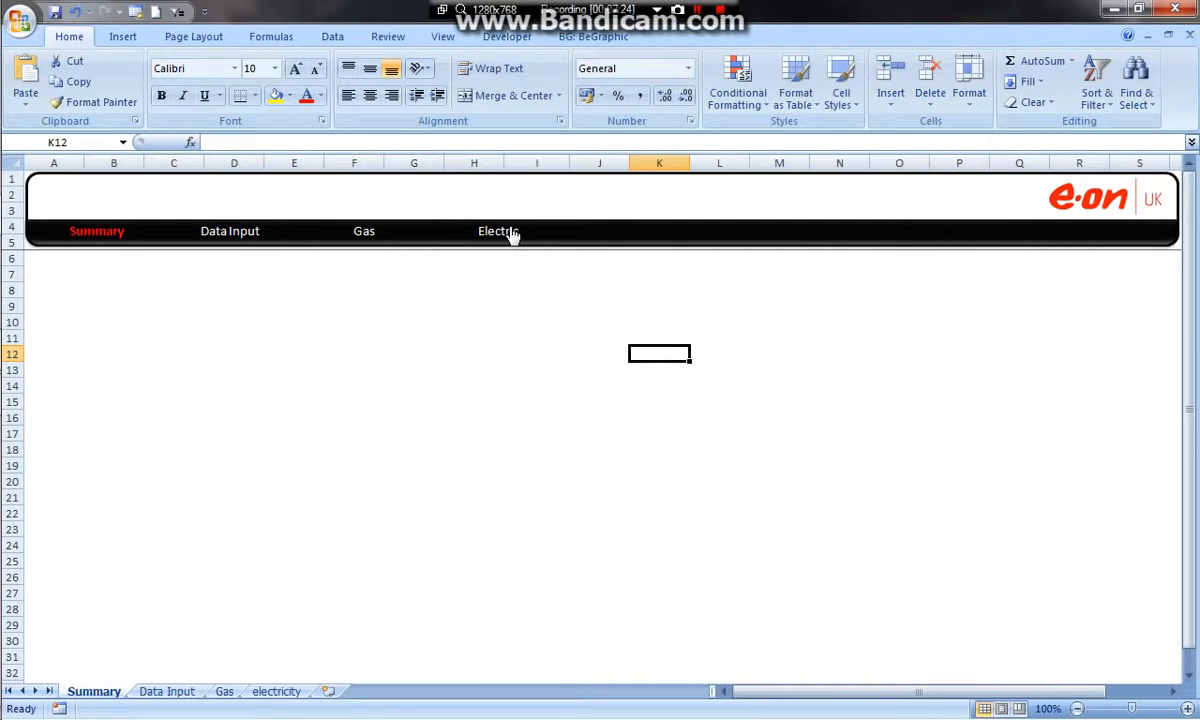
{"action": "left_click", "coordinate": [366, 234]}
{"action": "left_click", "coordinate": [100, 691]}
On the Data Input worksheet, make the Data Input label in the header red and bold
{"action": "left_click", "coordinate": [157, 692]}
{"action": "left_click", "coordinate": [231, 230]}
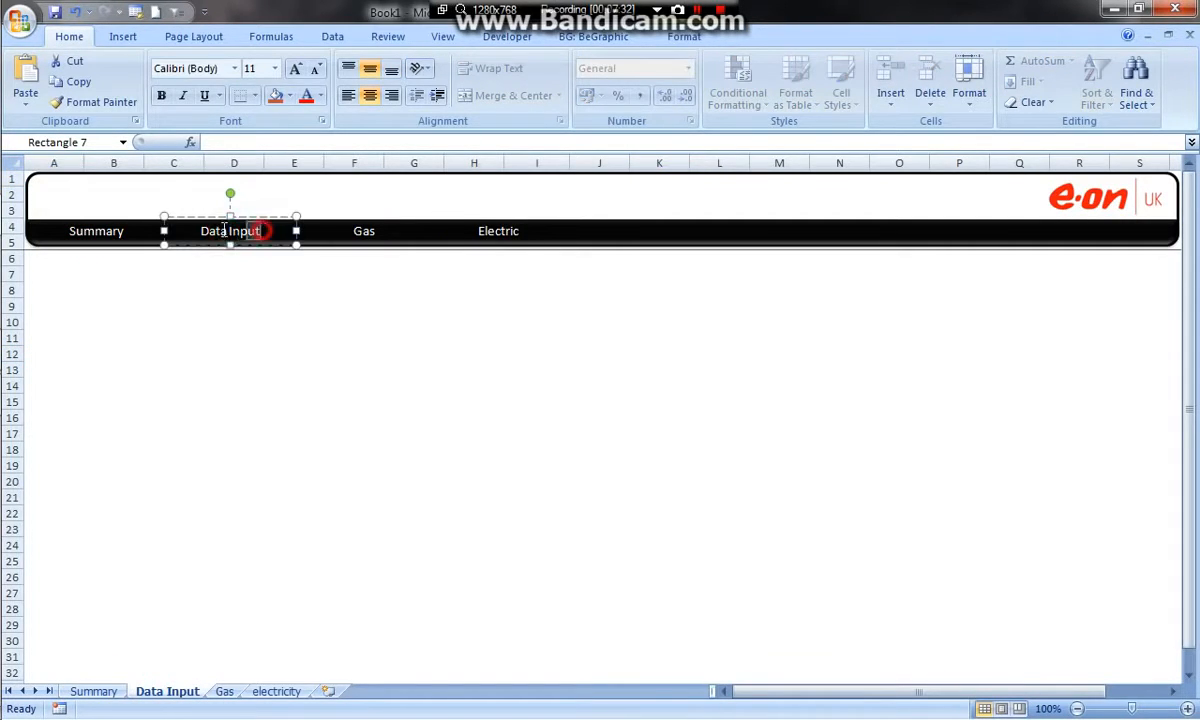
{"action": "left_click_drag", "start_coordinate": [225, 230], "coordinate": [199, 232]}
{"action": "left_click", "coordinate": [306, 95]}
{"action": "left_click", "coordinate": [160, 96]}
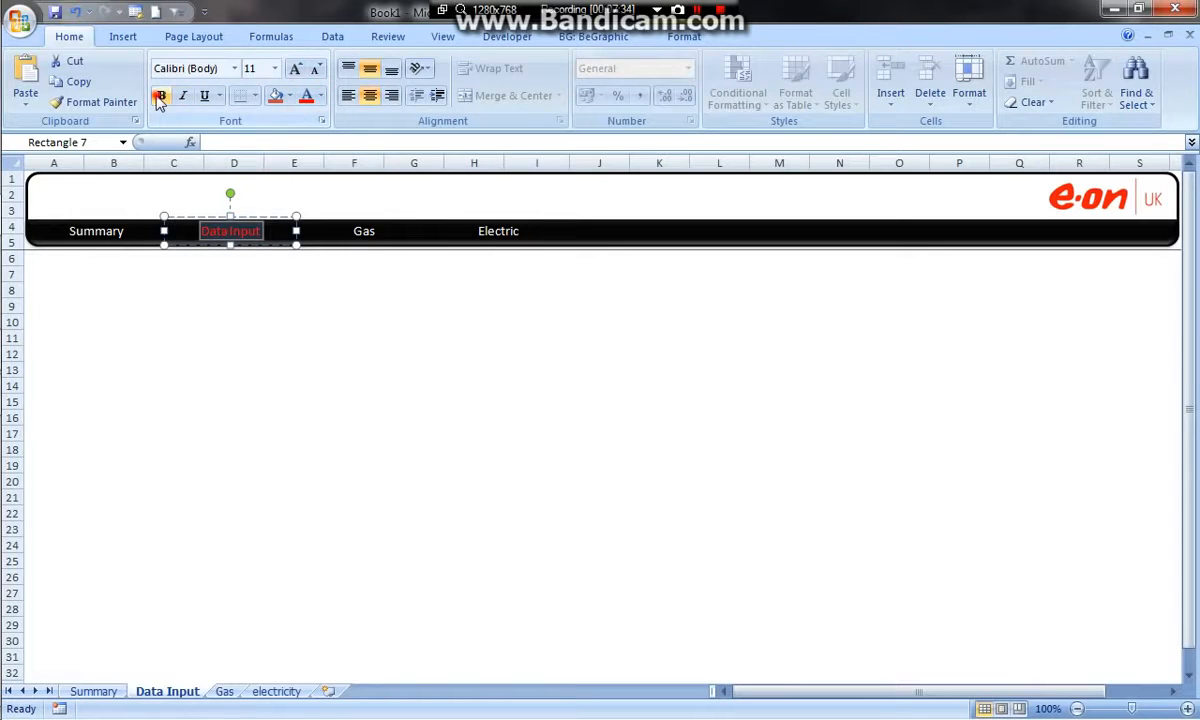
Hyperlink the Summary label on the Data Input worksheet to cell A1 of the Summary worksheet
{"action": "left_click", "coordinate": [96, 233]}
{"action": "right_click", "coordinate": [100, 238]}
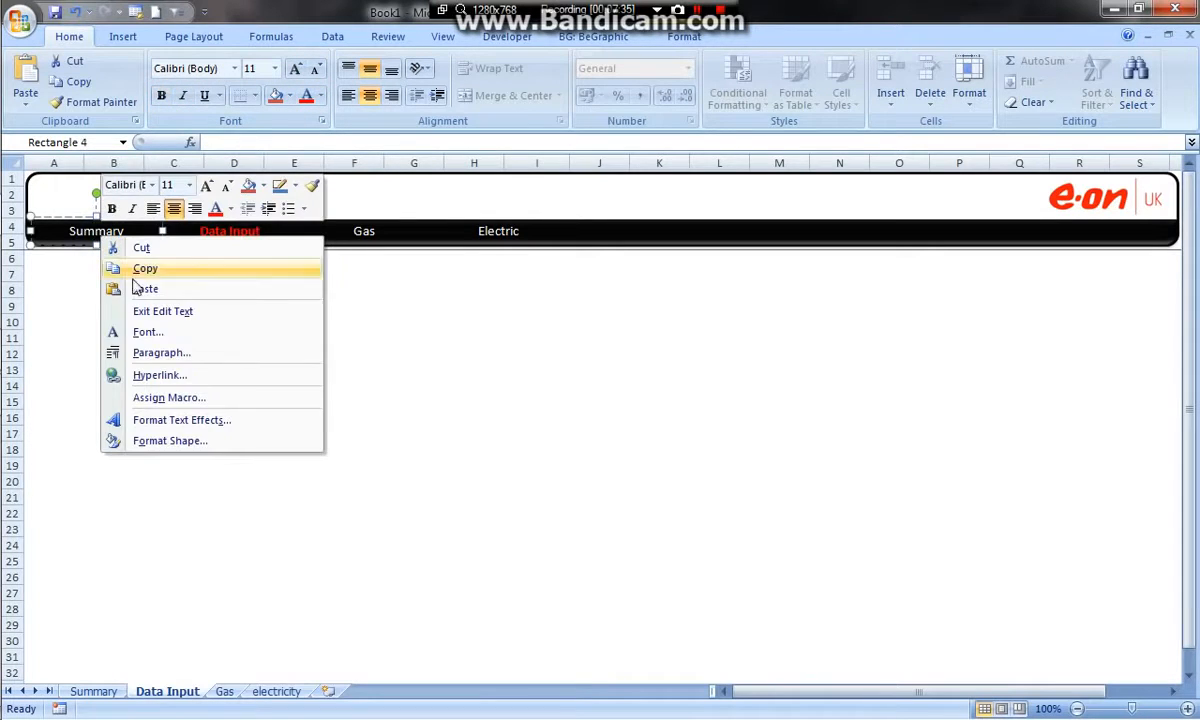
{"action": "left_click", "coordinate": [160, 376]}
{"action": "left_click", "coordinate": [596, 223]}
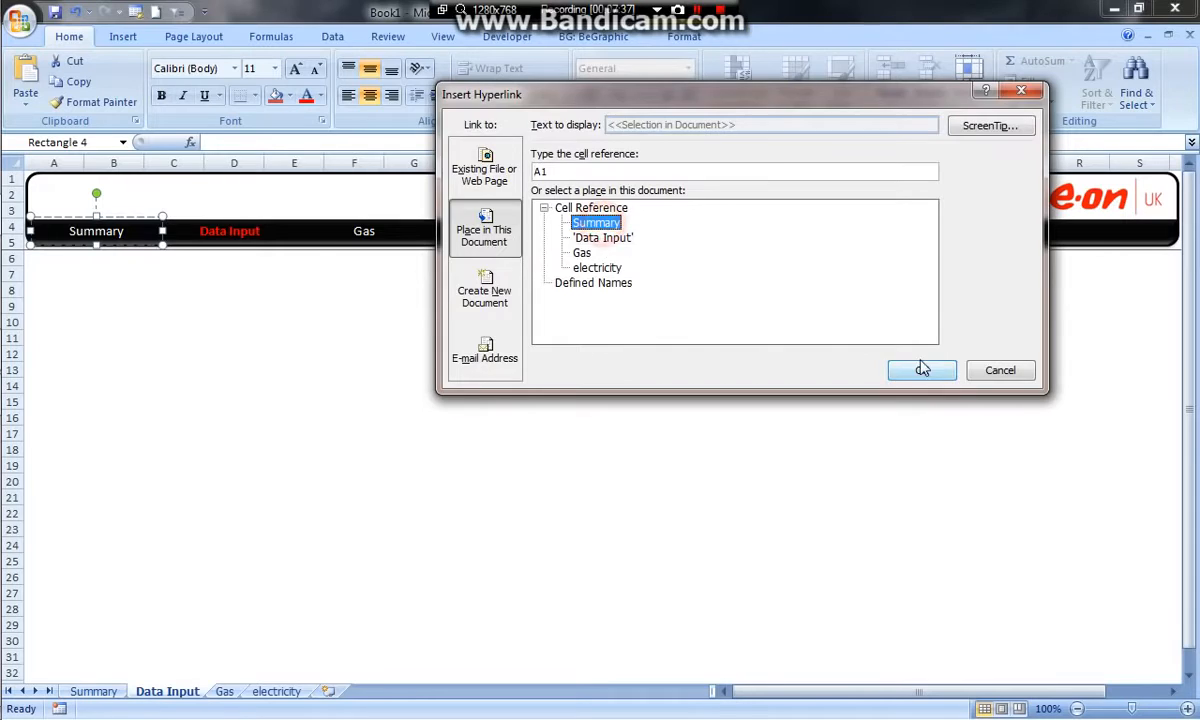
{"action": "left_click", "coordinate": [921, 370]}
Hyperlink the Gas label on the Data Input worksheet to the Gas worksheet
{"action": "left_click", "coordinate": [363, 232]}
{"action": "right_click", "coordinate": [366, 236]}
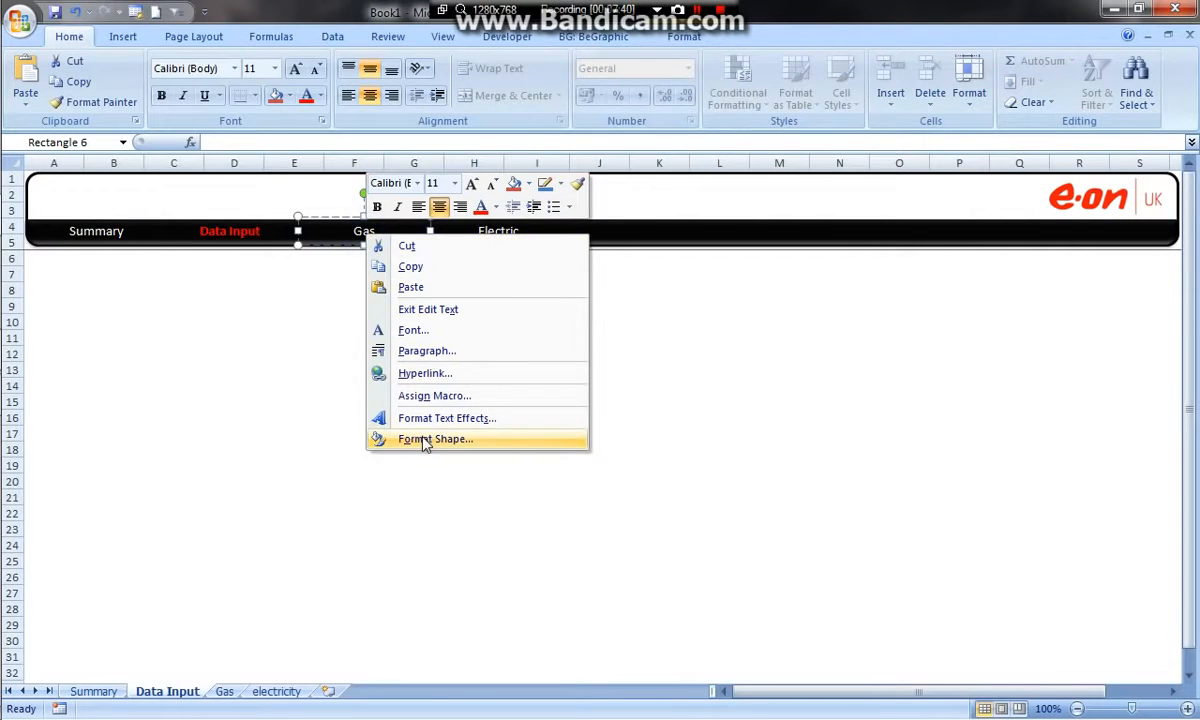
{"action": "left_click", "coordinate": [422, 373]}
{"action": "left_click", "coordinate": [582, 253]}
{"action": "left_click", "coordinate": [921, 370]}
Hyperlink the Electric label on the Data Input worksheet to cell A1 of the electricity worksheet
{"action": "left_click", "coordinate": [493, 232]}
{"action": "right_click", "coordinate": [500, 238]}
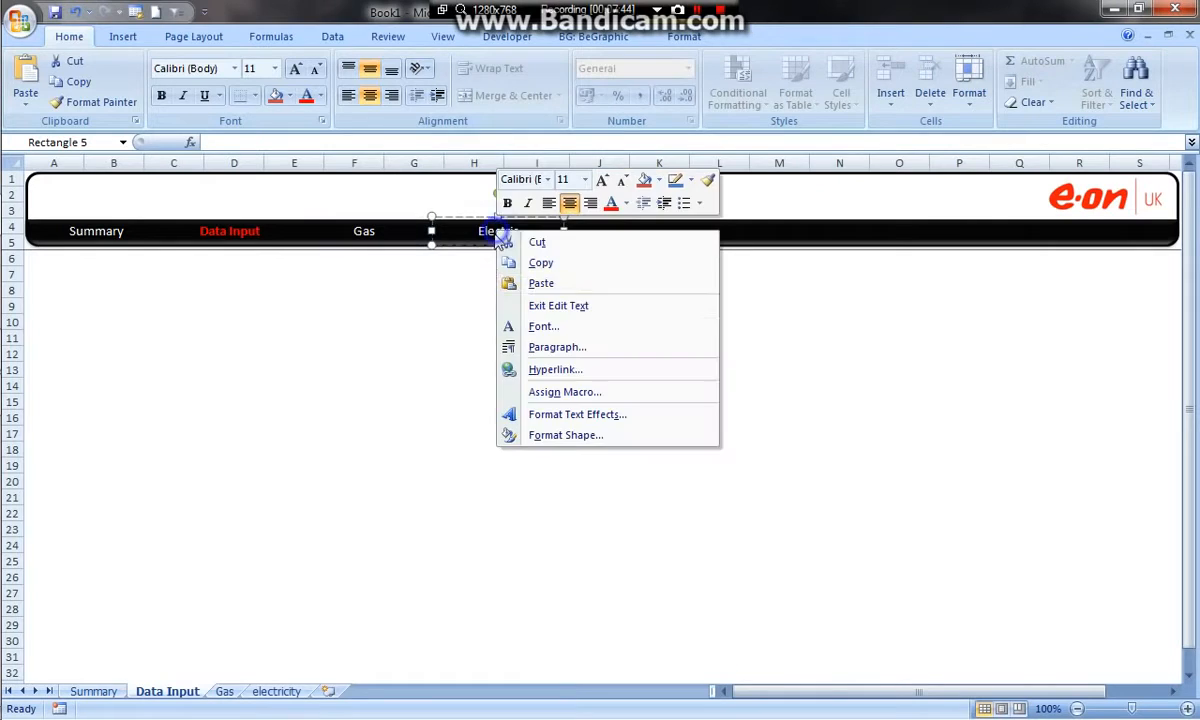
{"action": "left_click", "coordinate": [540, 369]}
{"action": "left_click", "coordinate": [597, 268]}
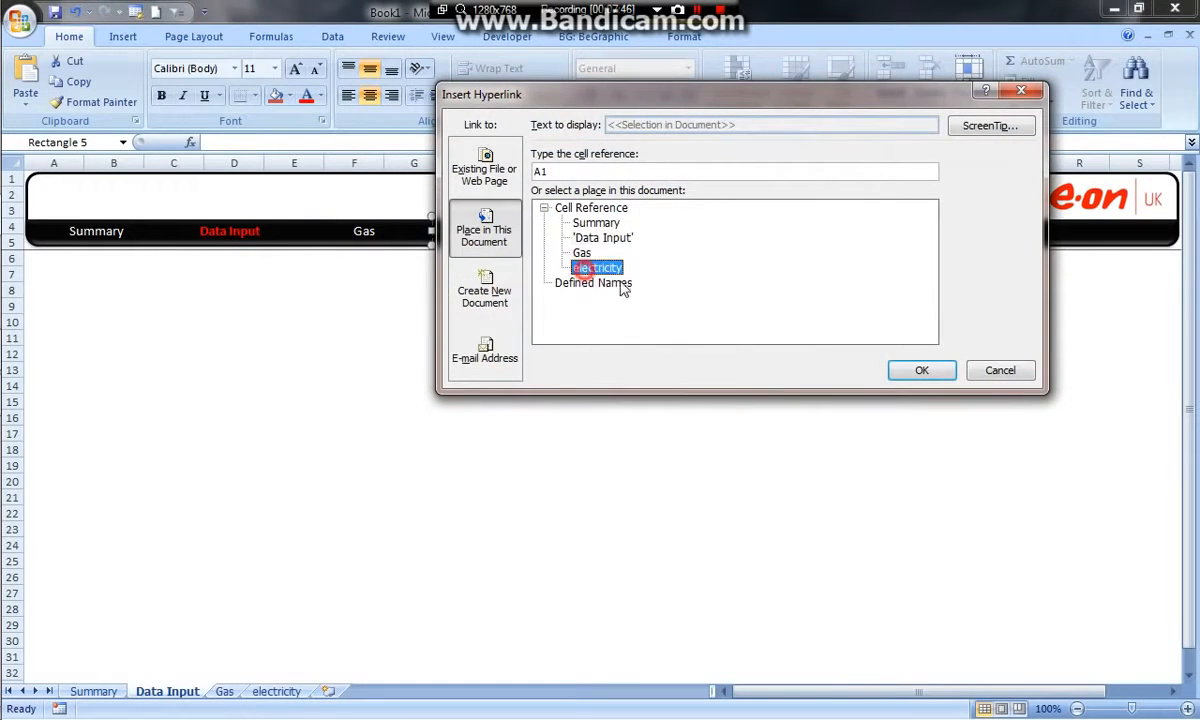
{"action": "left_click", "coordinate": [921, 370]}
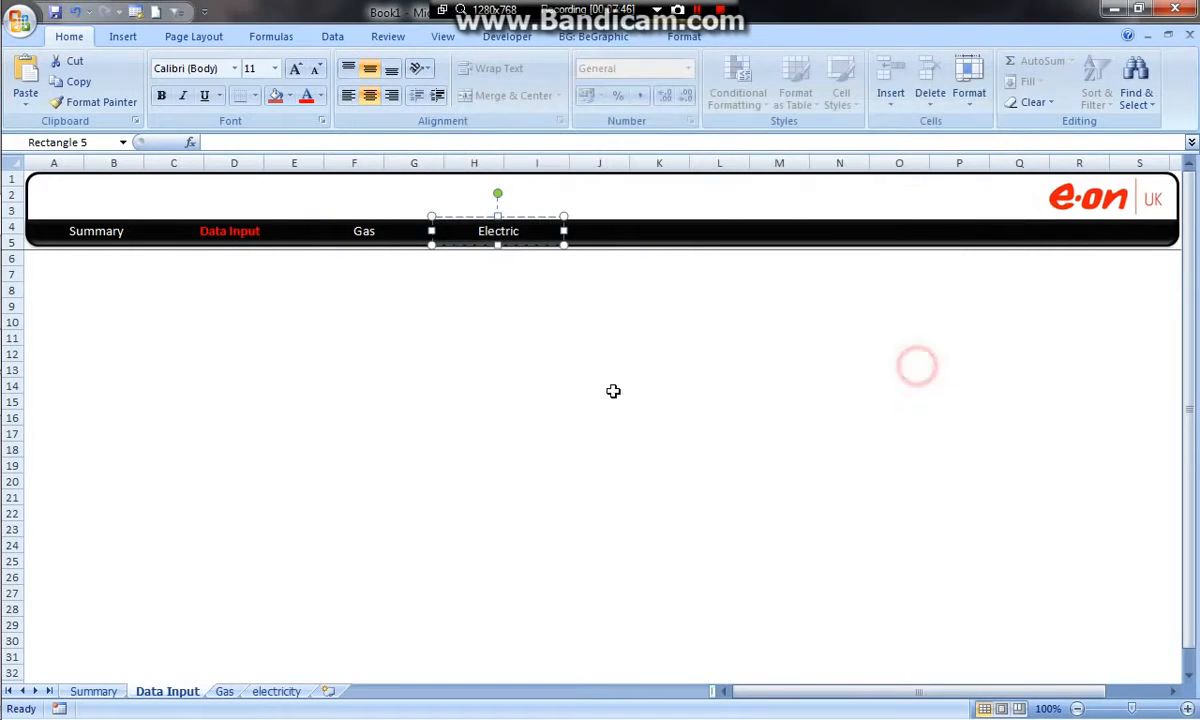
On the Gas worksheet, hyperlink the Summary label to cell A1 of the Summary worksheet
{"action": "left_click", "coordinate": [226, 691]}
{"action": "right_click", "coordinate": [88, 236]}
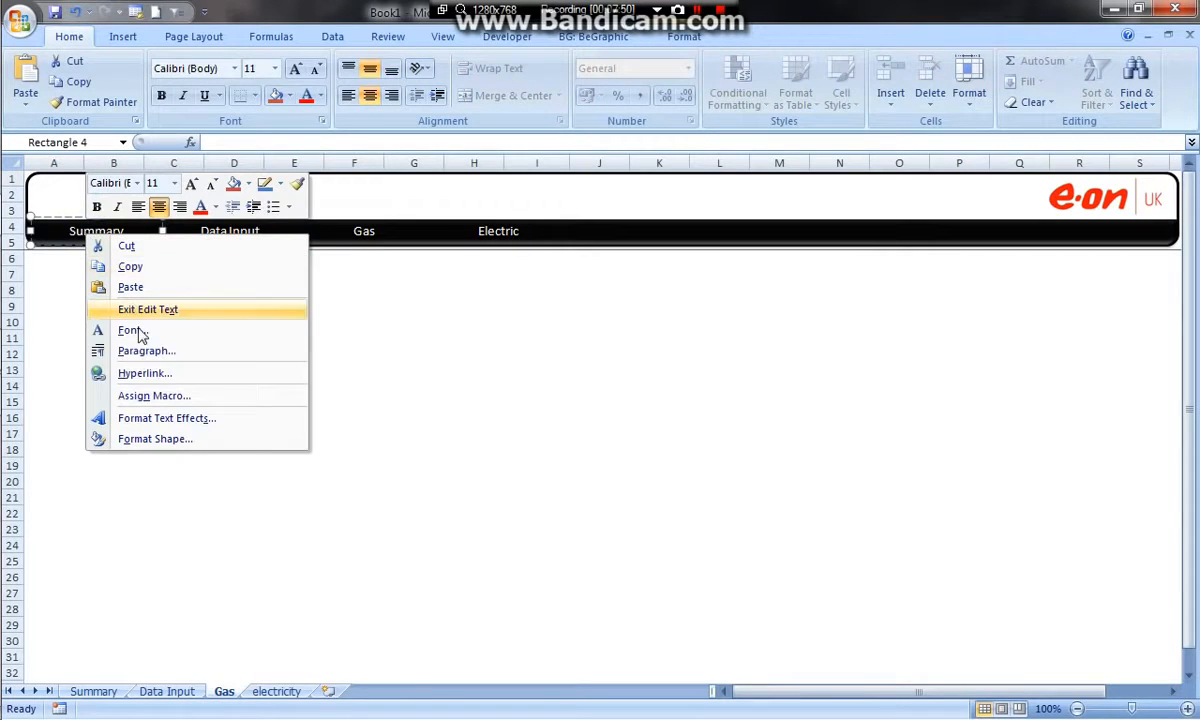
{"action": "left_click", "coordinate": [150, 374]}
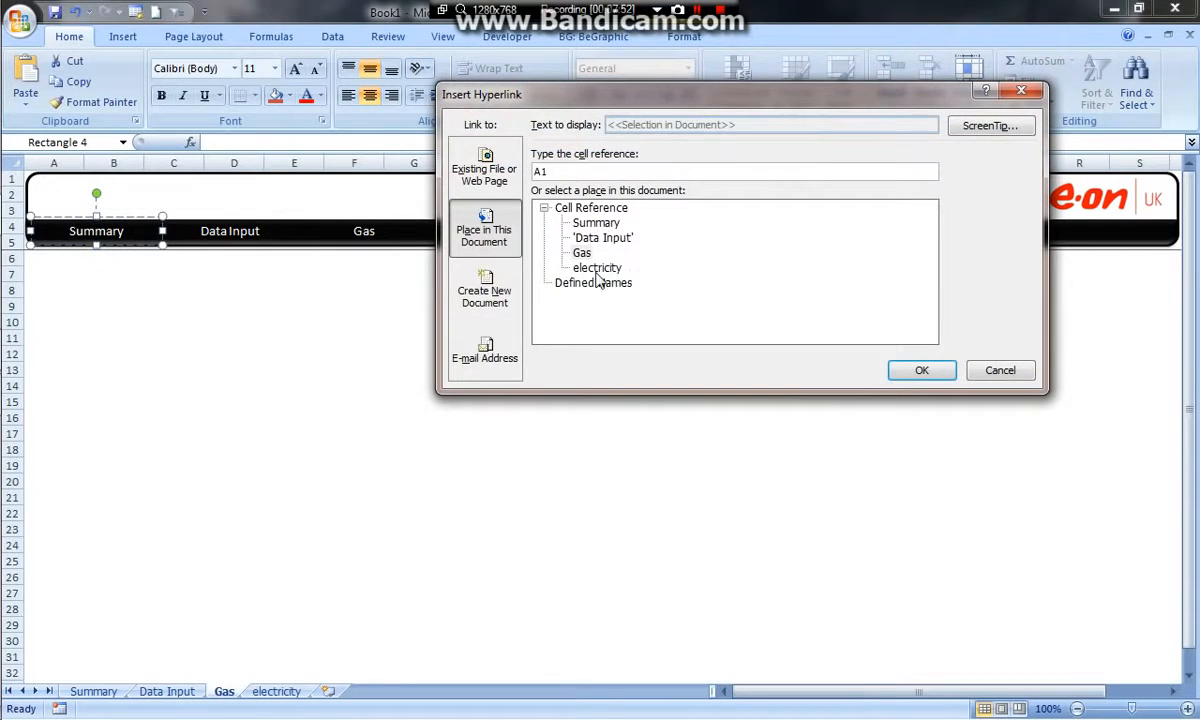
{"action": "left_click", "coordinate": [598, 222]}
{"action": "left_click", "coordinate": [922, 370]}
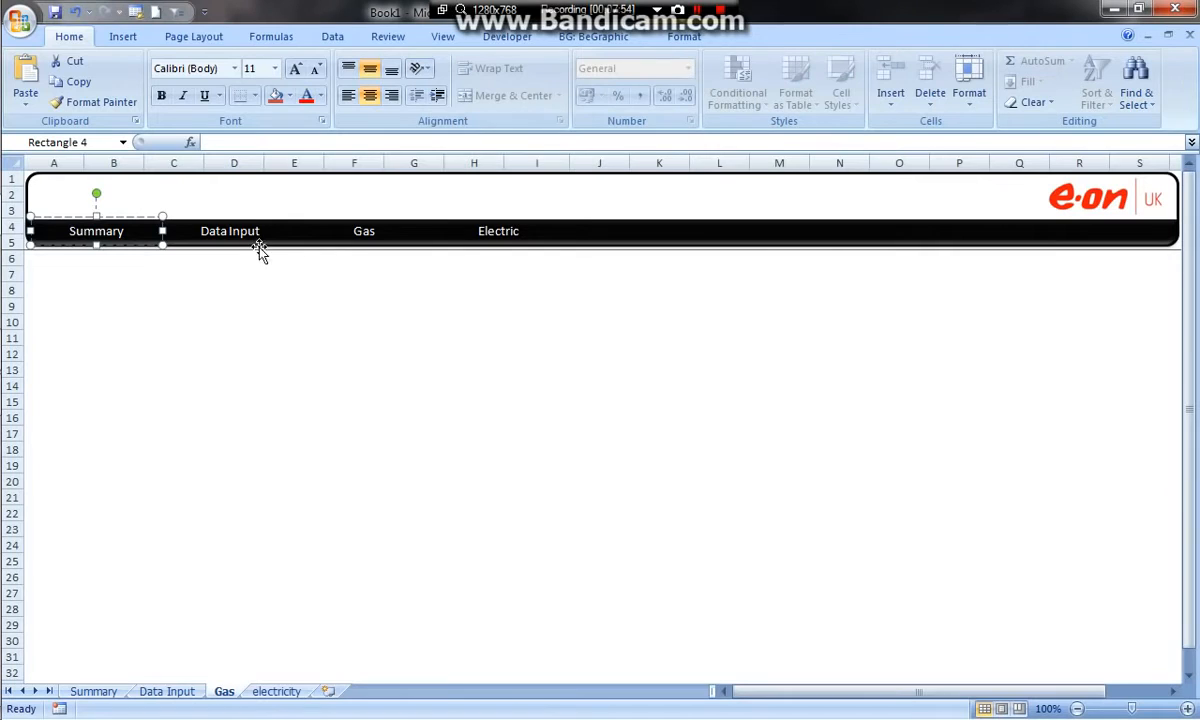
Hyperlink the Data Input label on the Gas worksheet to cell A1 of the Data Input worksheet
{"action": "right_click", "coordinate": [240, 232]}
{"action": "left_click", "coordinate": [325, 367]}
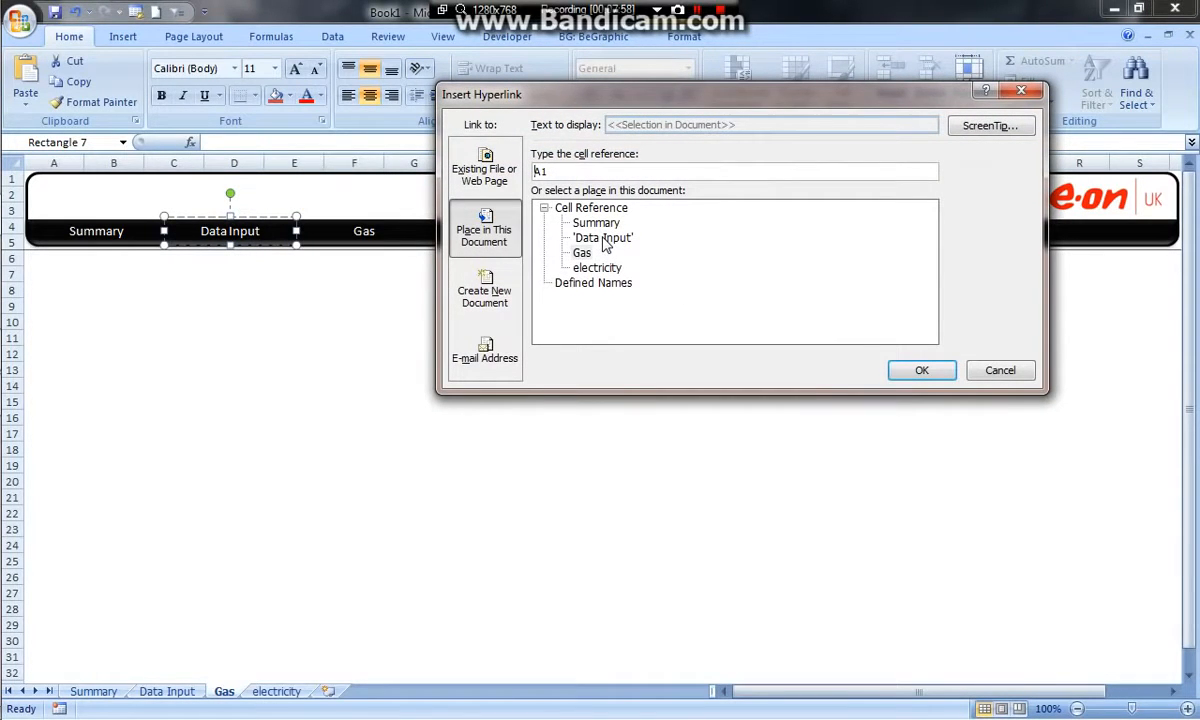
{"action": "left_click", "coordinate": [604, 240]}
{"action": "left_click", "coordinate": [913, 371]}
Make the Gas label in the Gas worksheet's header red and bold
{"action": "left_click", "coordinate": [363, 231]}
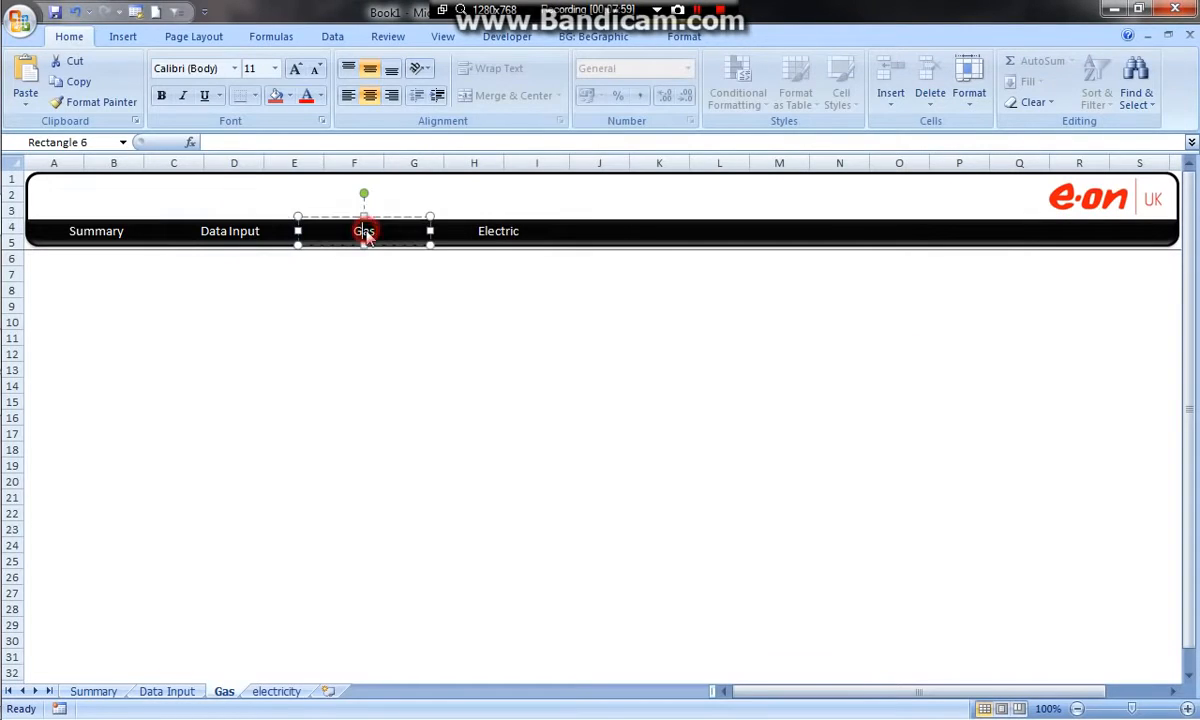
{"action": "left_click", "coordinate": [378, 232]}
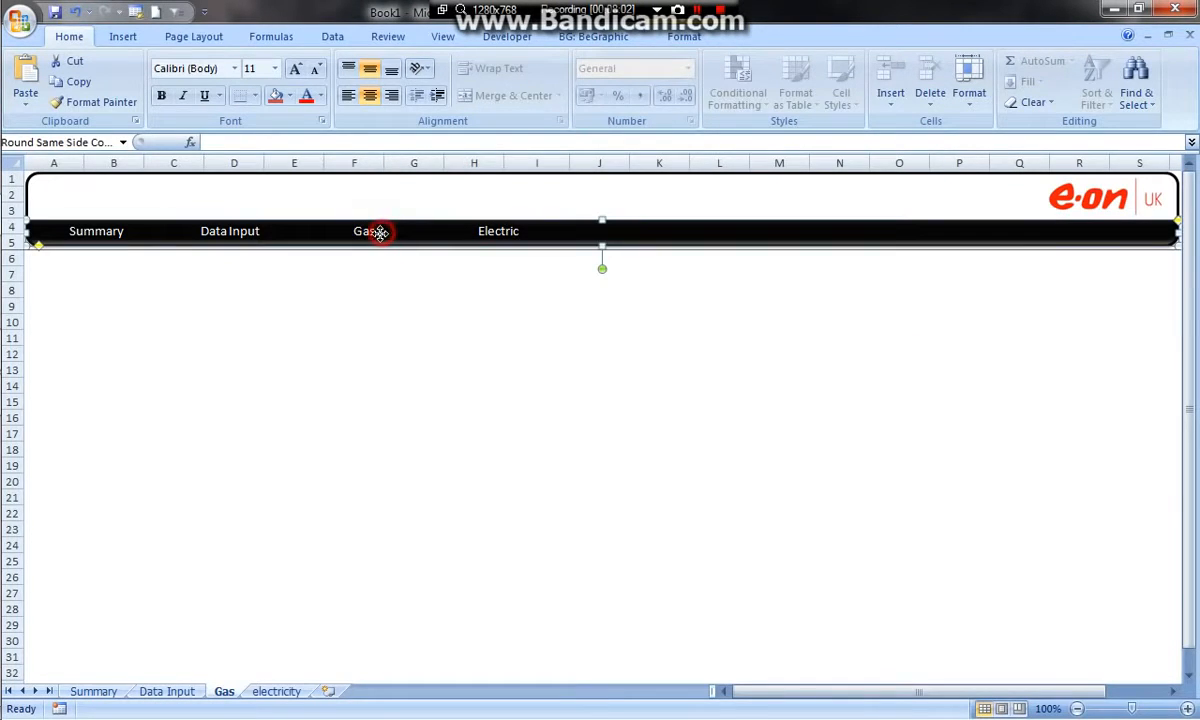
{"action": "left_click", "coordinate": [360, 276]}
{"action": "left_click", "coordinate": [370, 233]}
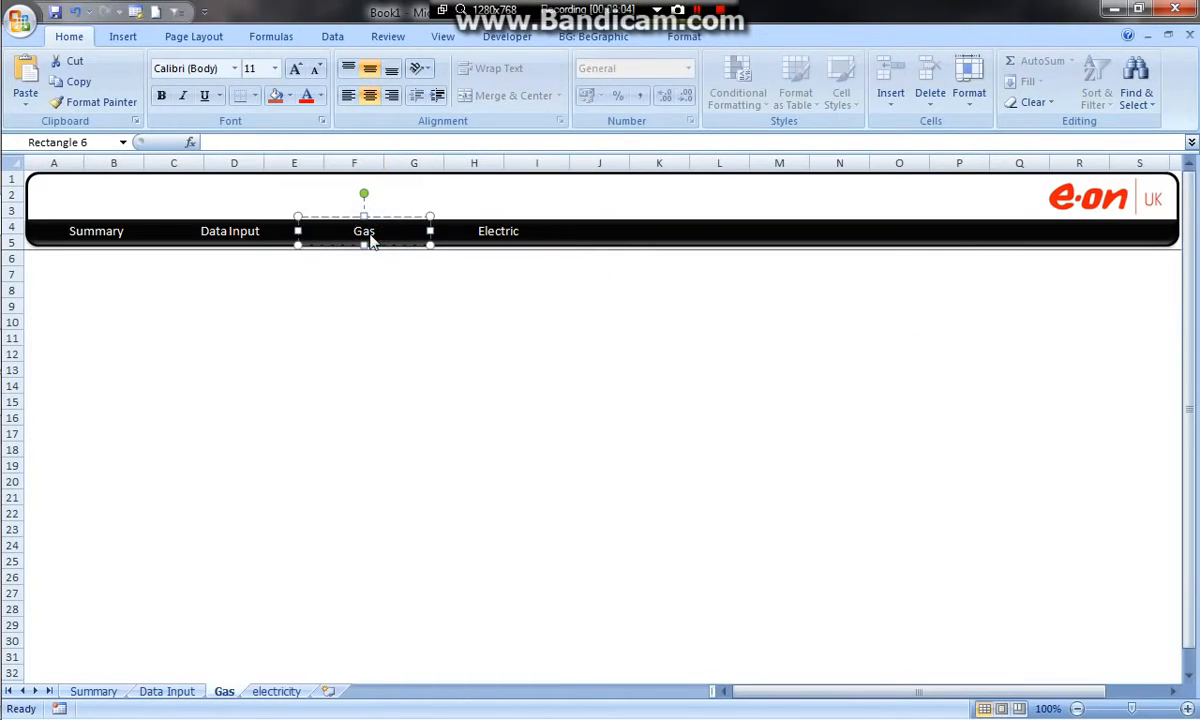
{"action": "double_click", "coordinate": [356, 233]}
{"action": "left_click", "coordinate": [306, 95]}
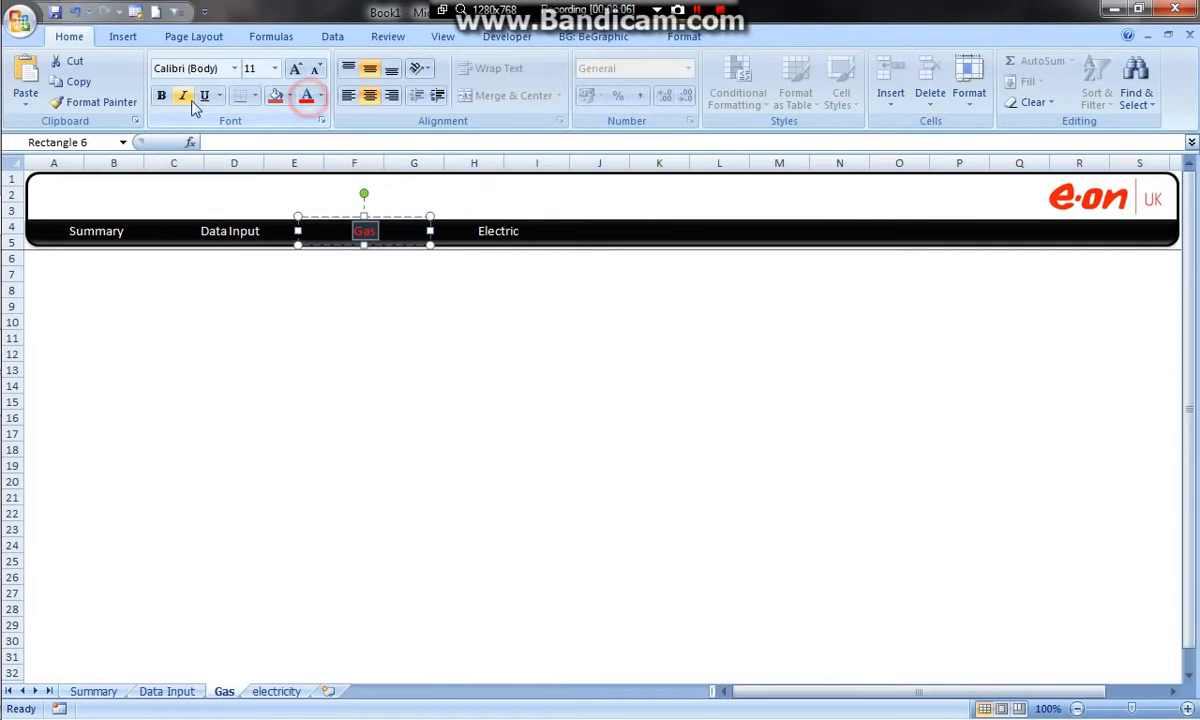
{"action": "left_click", "coordinate": [402, 318]}
{"action": "right_click", "coordinate": [485, 230]}
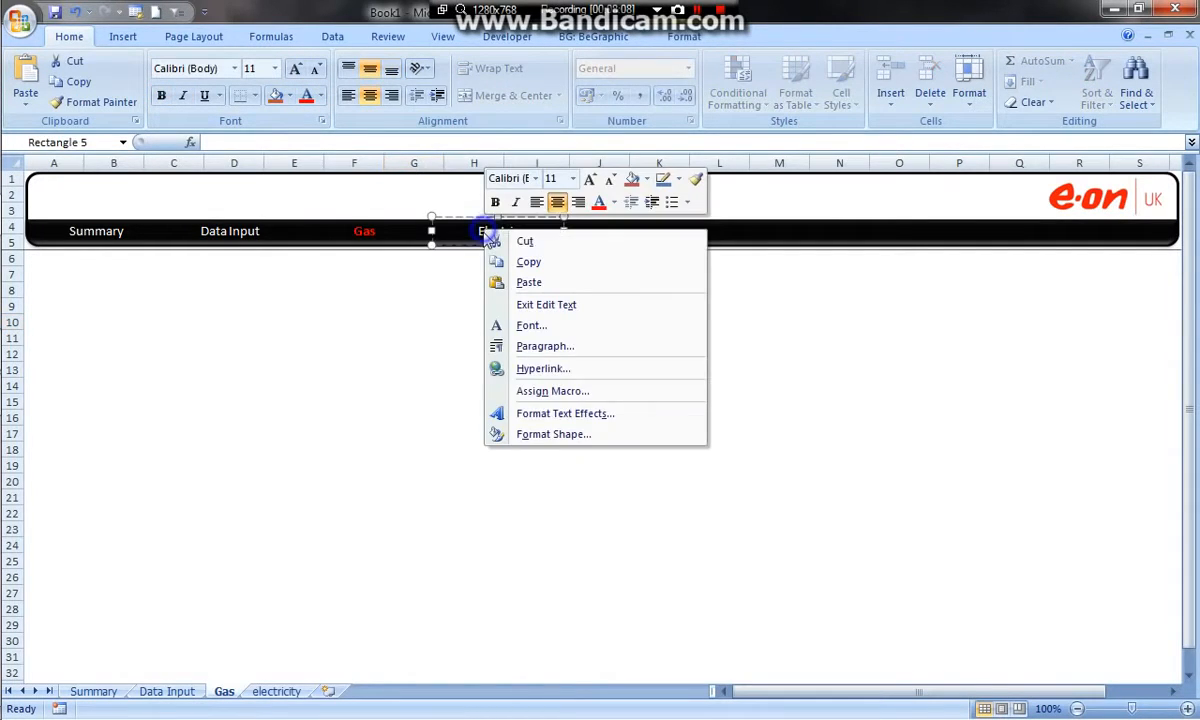
{"action": "left_click", "coordinate": [550, 434]}
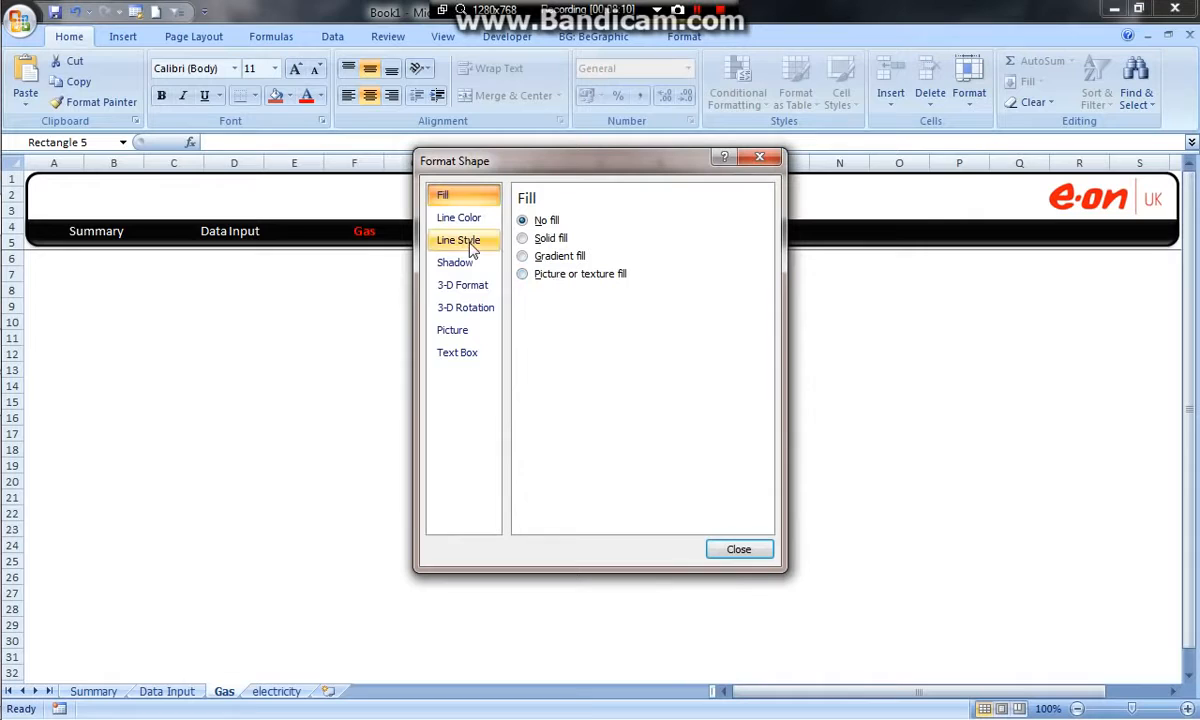
{"action": "left_click", "coordinate": [741, 551]}
Hyperlink the Electric label on the Gas worksheet to cell A1 of the electricity worksheet
{"action": "right_click", "coordinate": [508, 236]}
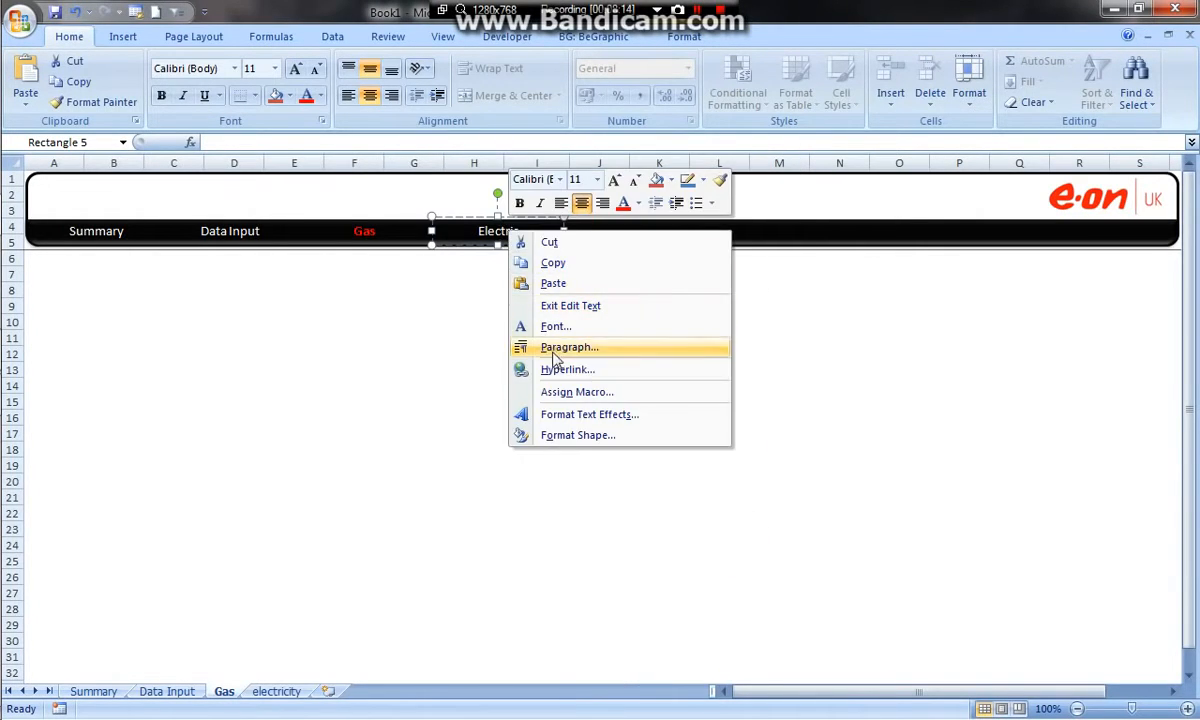
{"action": "left_click", "coordinate": [555, 370]}
{"action": "left_click", "coordinate": [598, 268]}
{"action": "left_click", "coordinate": [920, 370]}
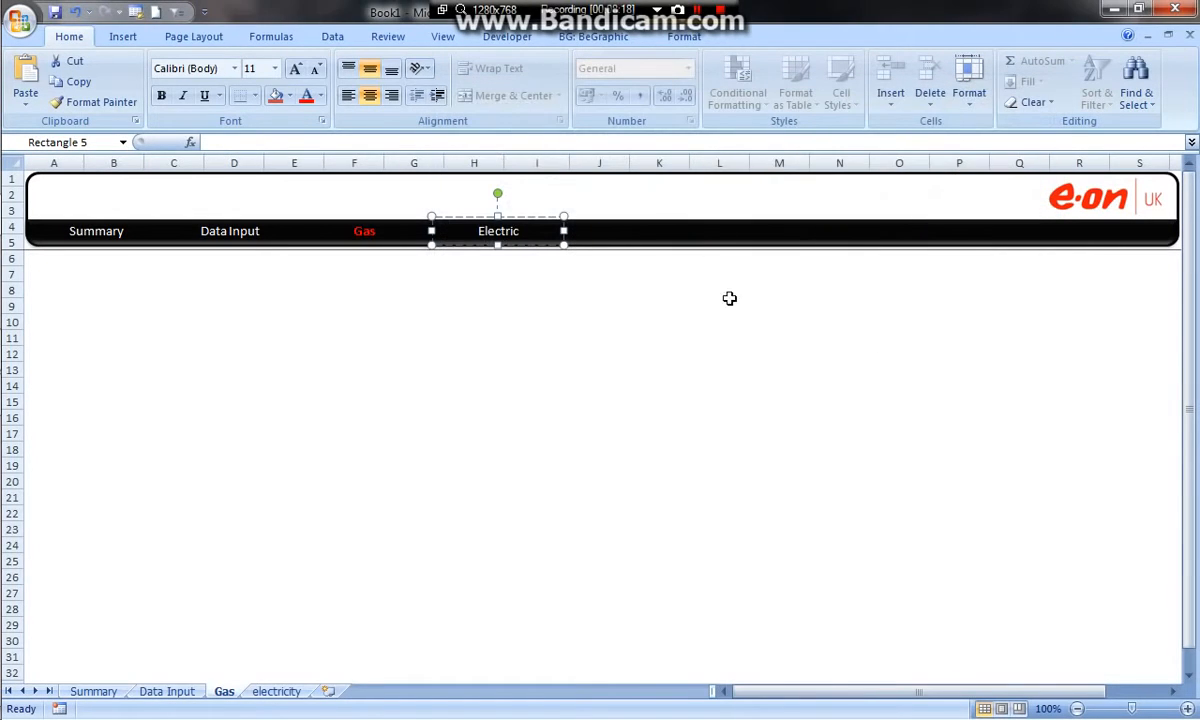
{"action": "left_click", "coordinate": [517, 448]}
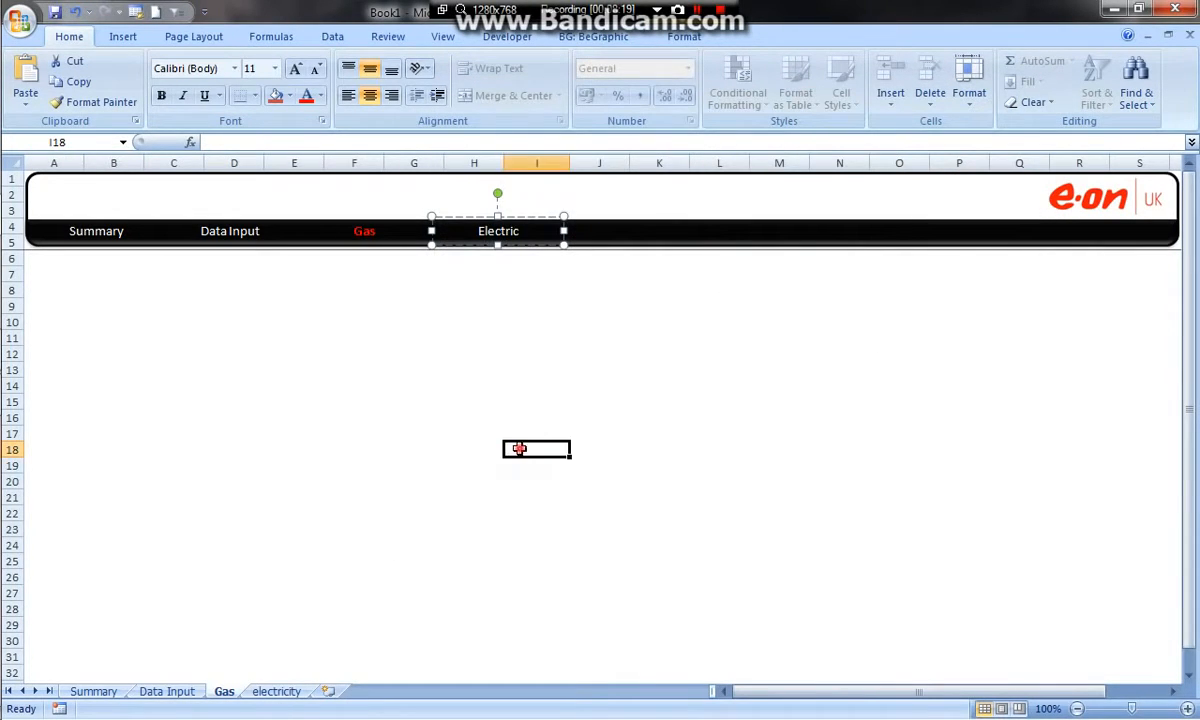
Follow the Electric link to the electricity worksheet and make the Electric label in its header red and bold
{"action": "left_click", "coordinate": [507, 232]}
{"action": "double_click", "coordinate": [506, 234]}
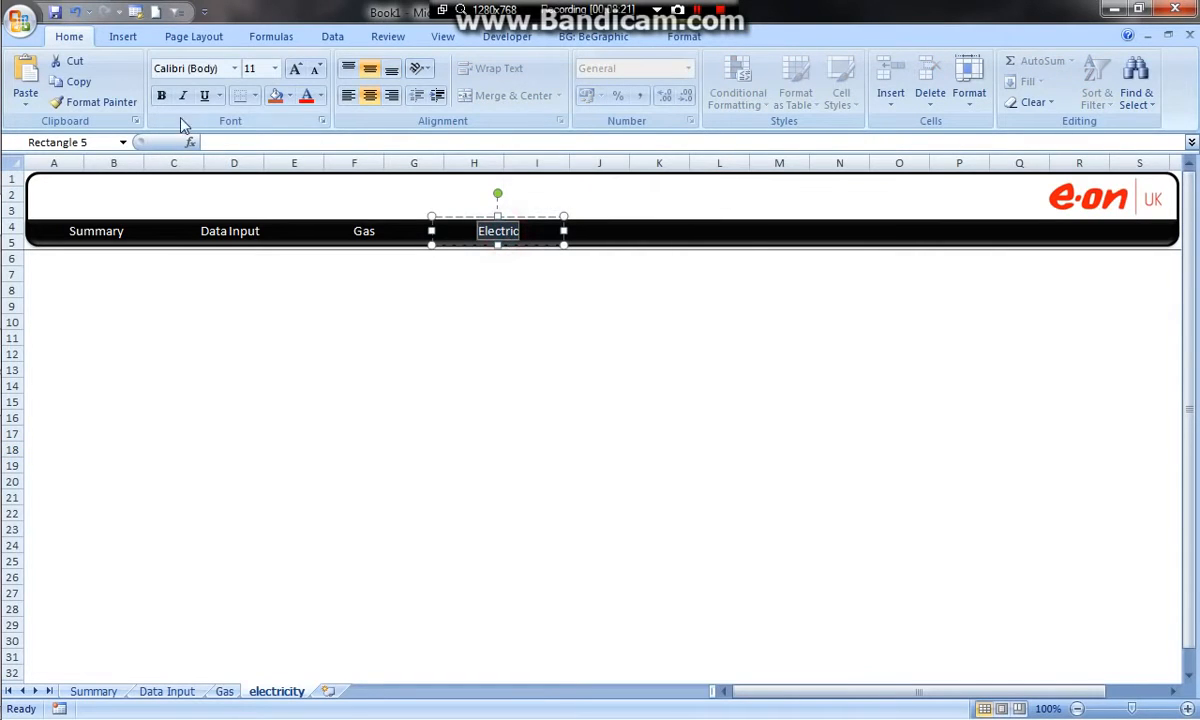
{"action": "left_click", "coordinate": [307, 96]}
{"action": "left_click", "coordinate": [161, 95]}
{"action": "left_click", "coordinate": [330, 306]}
{"action": "left_click", "coordinate": [356, 232]}
{"action": "right_click", "coordinate": [357, 236]}
{"action": "left_click", "coordinate": [398, 441]}
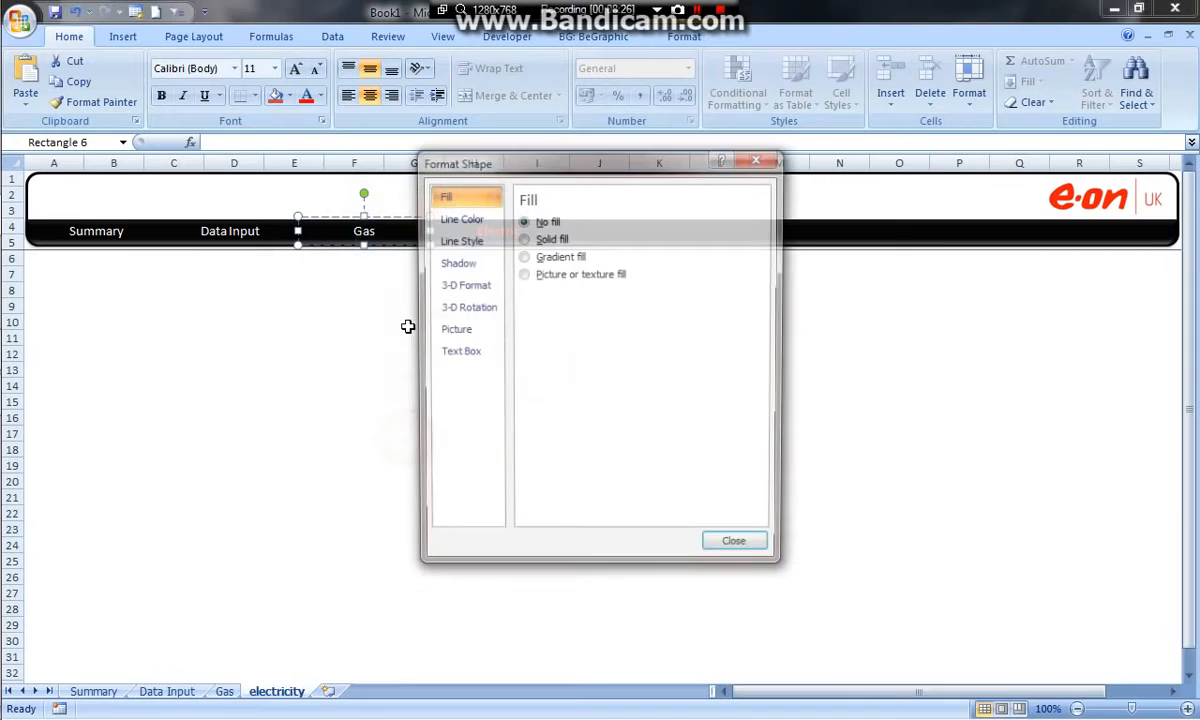
{"action": "left_click", "coordinate": [738, 547]}
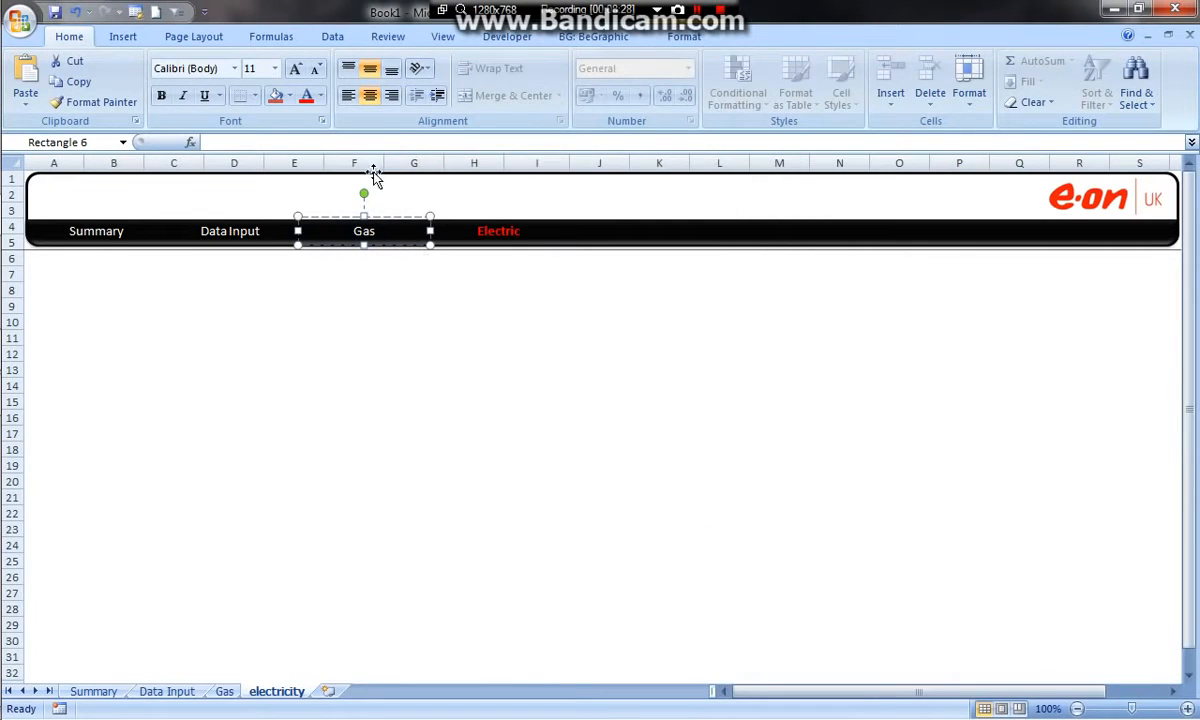
Hyperlink the Gas label on the electricity worksheet to cell A1 of the Gas worksheet
{"action": "right_click", "coordinate": [362, 229]}
{"action": "left_click", "coordinate": [442, 367]}
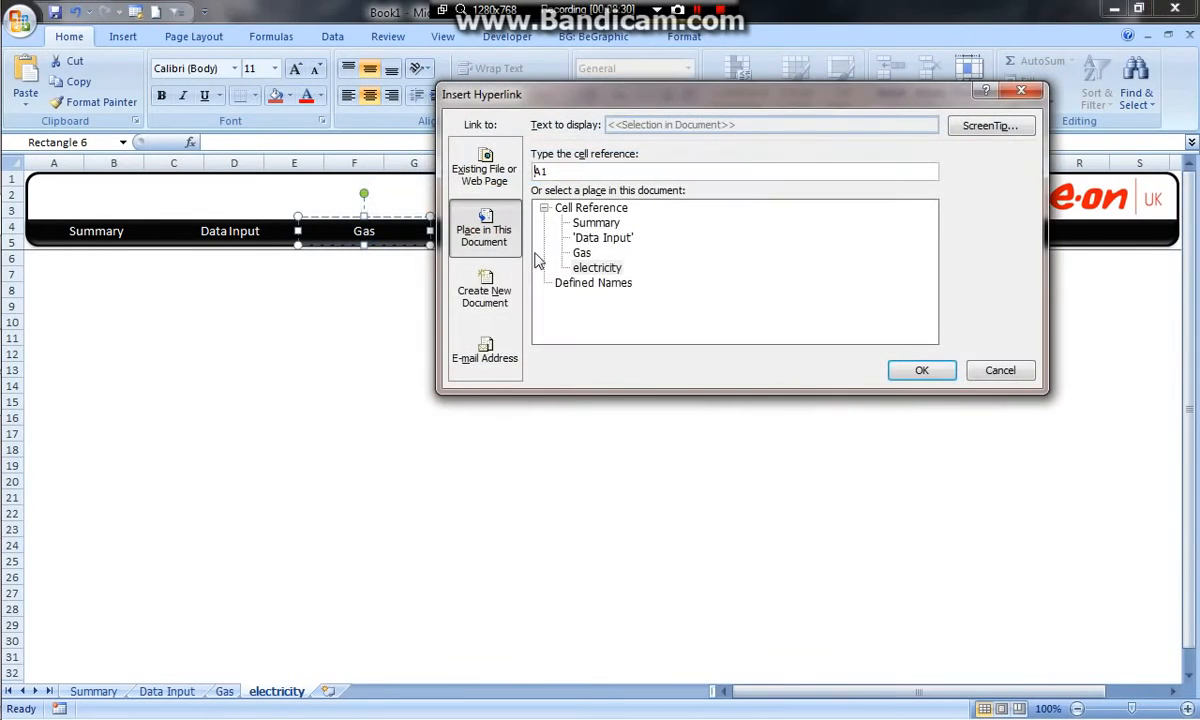
{"action": "left_click", "coordinate": [921, 370]}
On the electricity worksheet, hyperlink the Data Input label to cell A1 of the Data Input worksheet
{"action": "left_click", "coordinate": [234, 233]}
{"action": "right_click", "coordinate": [238, 233]}
{"action": "left_click", "coordinate": [298, 370]}
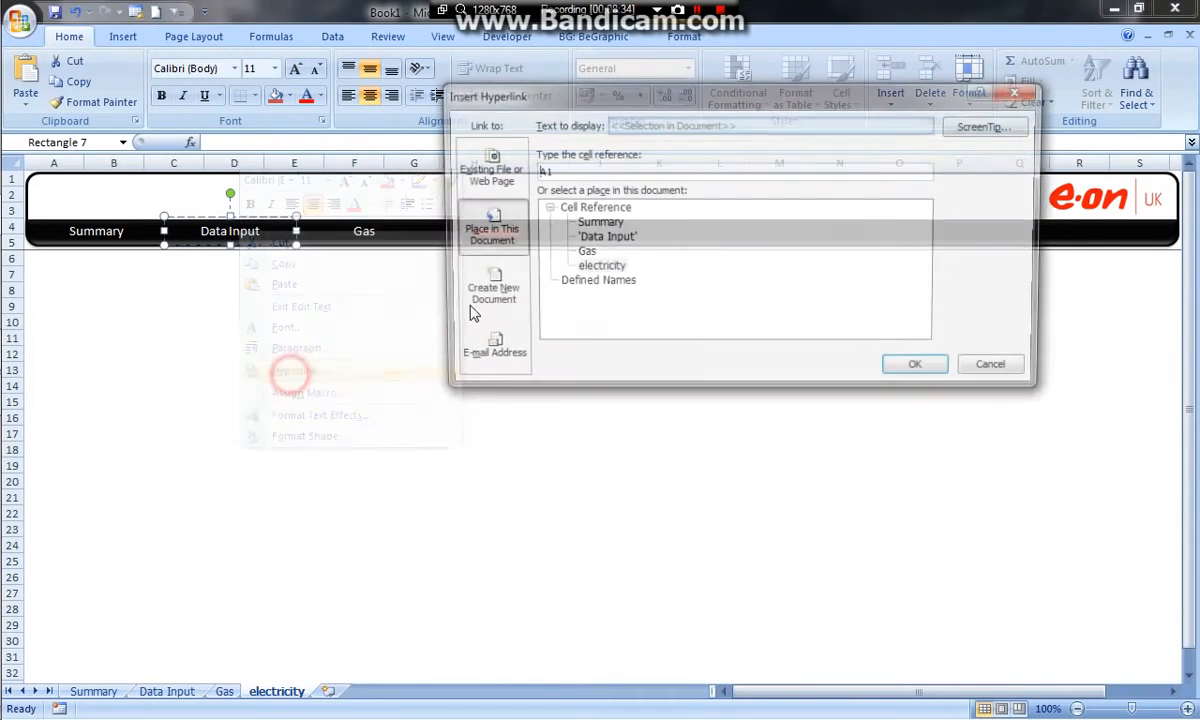
{"action": "left_click", "coordinate": [590, 240]}
{"action": "left_click", "coordinate": [913, 370]}
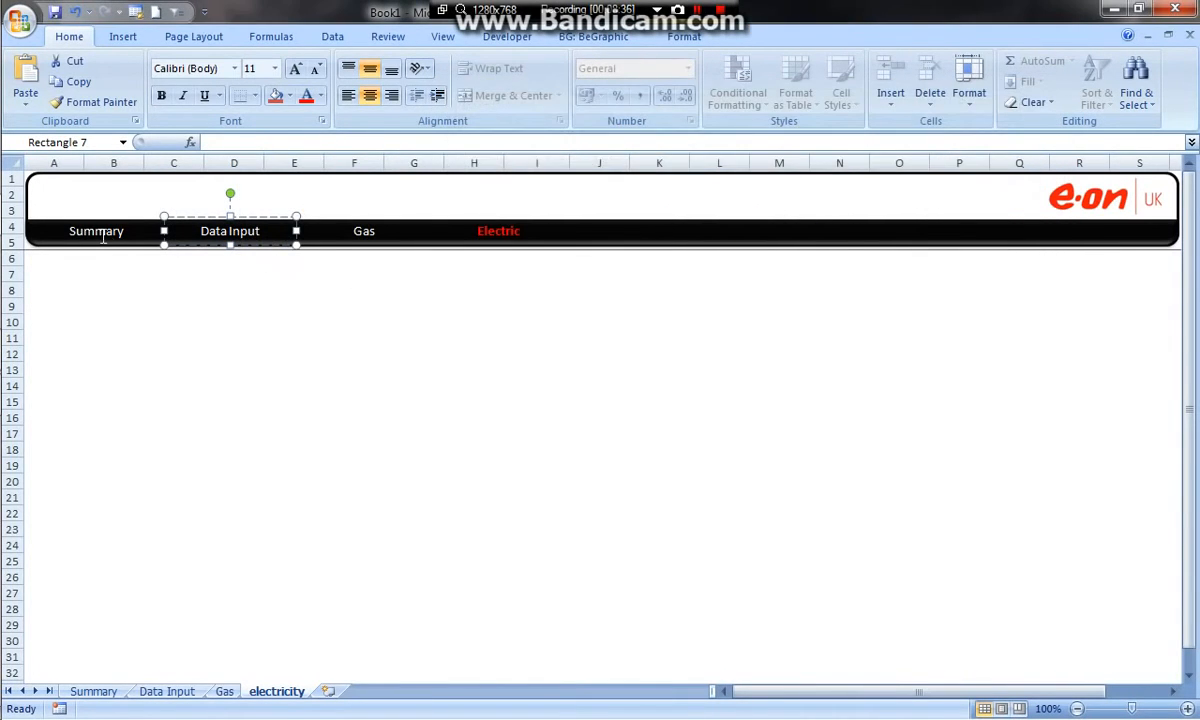
{"action": "right_click", "coordinate": [100, 234]}
{"action": "left_click", "coordinate": [166, 440]}
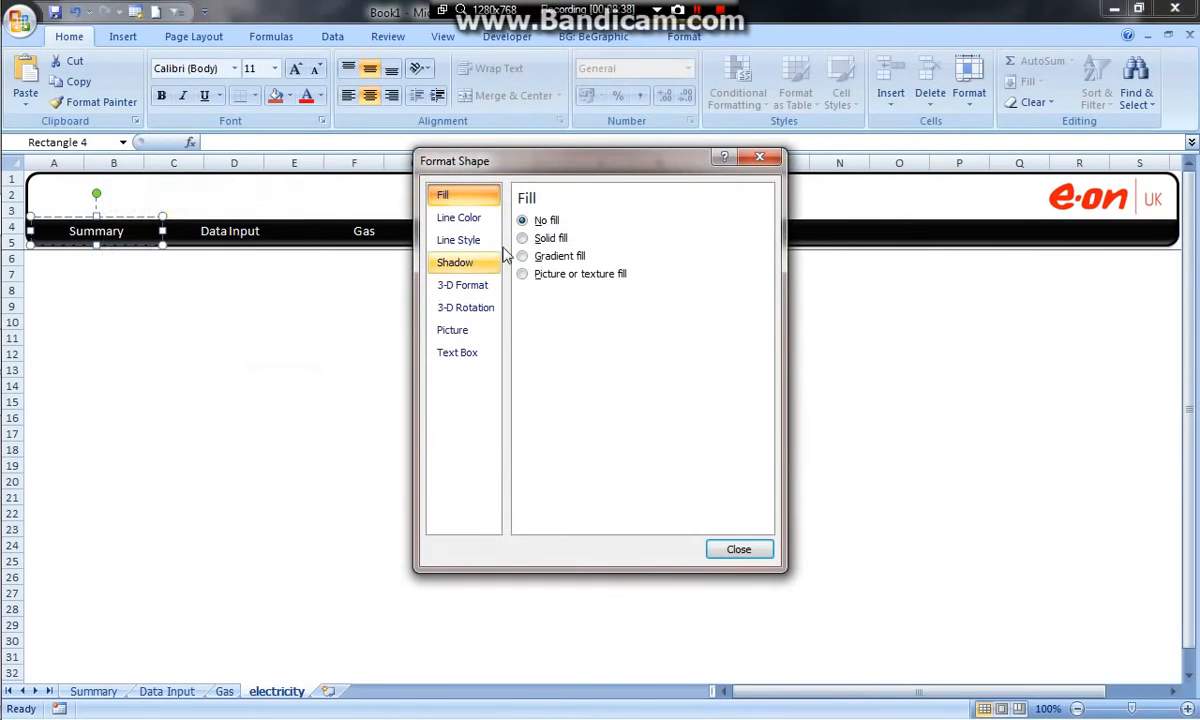
{"action": "left_click", "coordinate": [738, 549]}
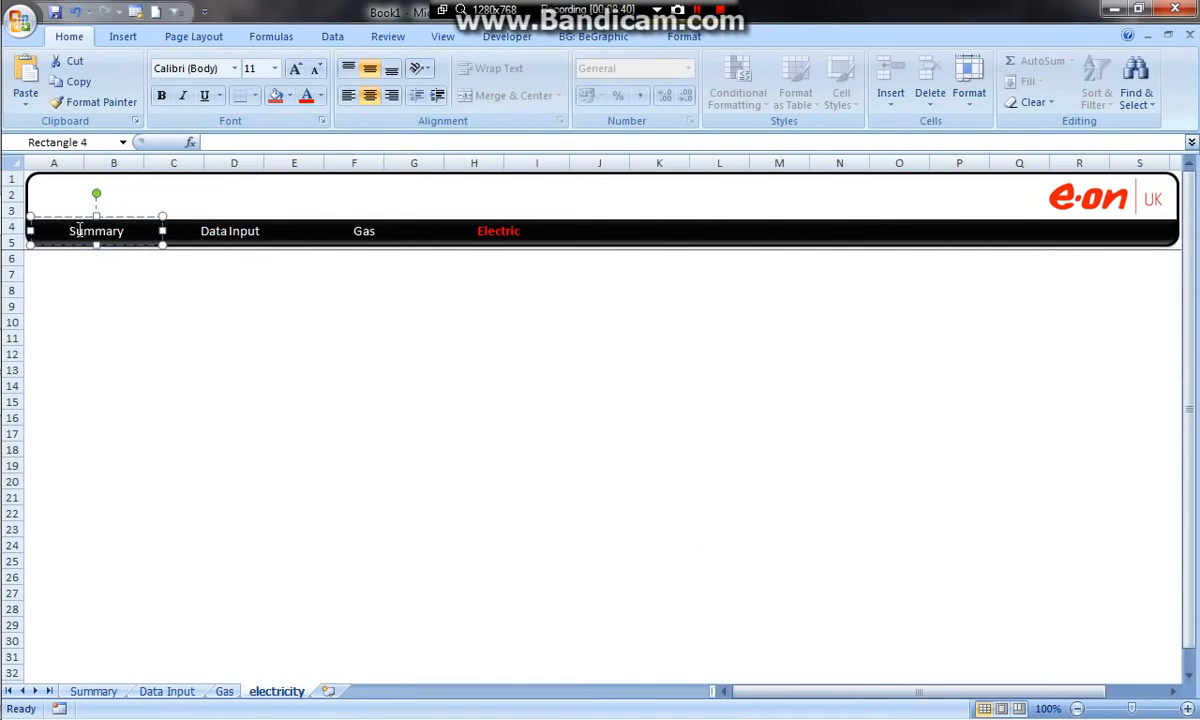
Hyperlink the Summary label on the electricity worksheet to cell A1 of the Summary worksheet
{"action": "right_click", "coordinate": [80, 232]}
{"action": "left_click", "coordinate": [155, 375]}
{"action": "left_click", "coordinate": [590, 222]}
{"action": "left_click", "coordinate": [922, 371]}
{"action": "left_click", "coordinate": [590, 274]}
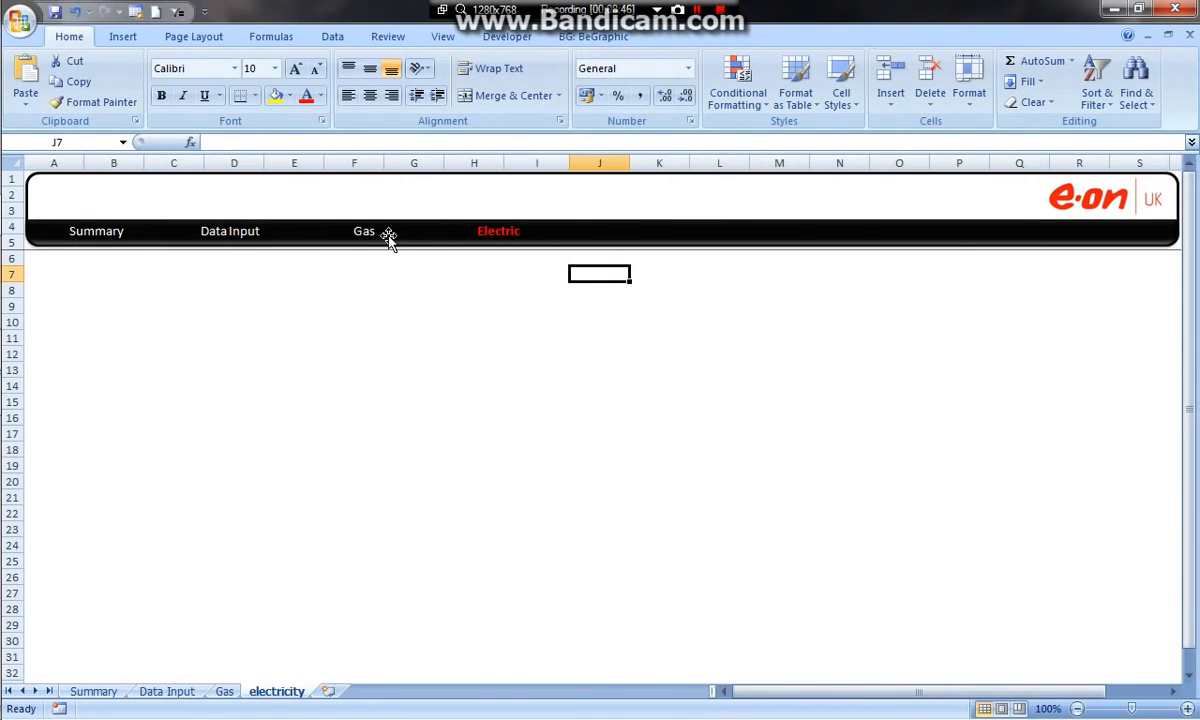
Test the header's navigation links between the Gas, Data Input, Summary and electricity worksheets, then open the Data Input worksheet
{"action": "left_click", "coordinate": [360, 234]}
{"action": "left_click", "coordinate": [218, 240]}
{"action": "left_click", "coordinate": [78, 232]}
{"action": "left_click", "coordinate": [493, 242]}
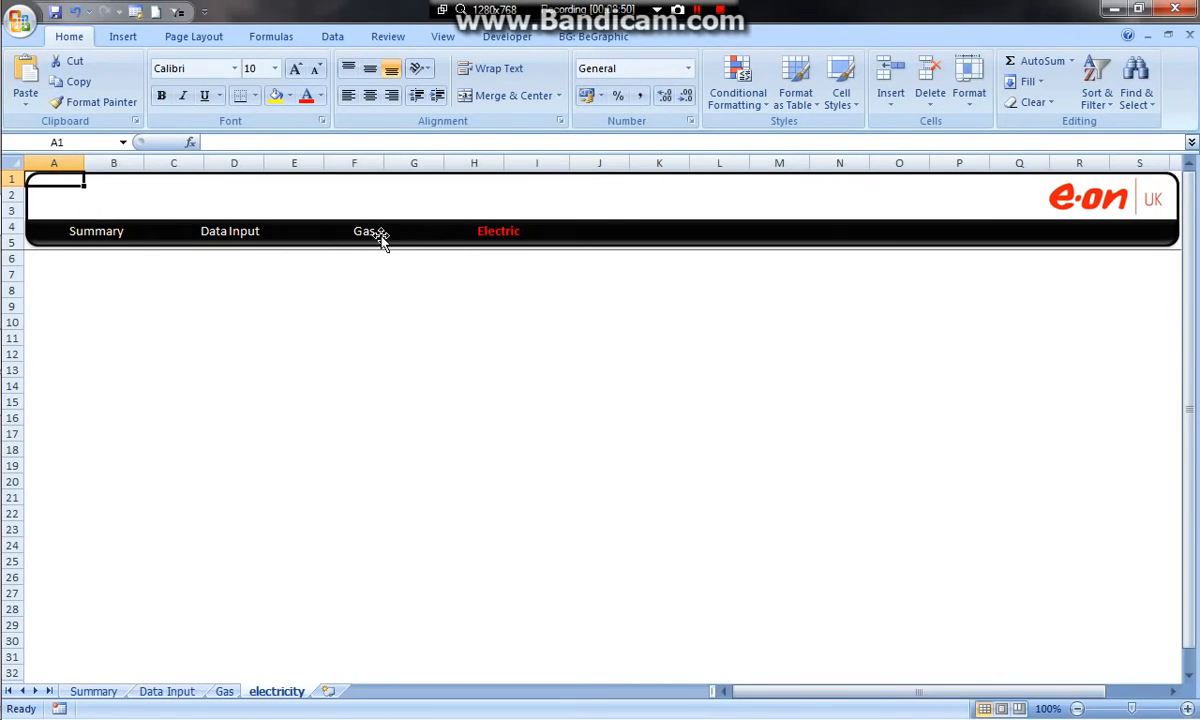
{"action": "left_click", "coordinate": [378, 235]}
{"action": "left_click", "coordinate": [281, 316]}
{"action": "left_click", "coordinate": [213, 233]}
{"action": "left_click", "coordinate": [372, 233]}
{"action": "left_click", "coordinate": [94, 233]}
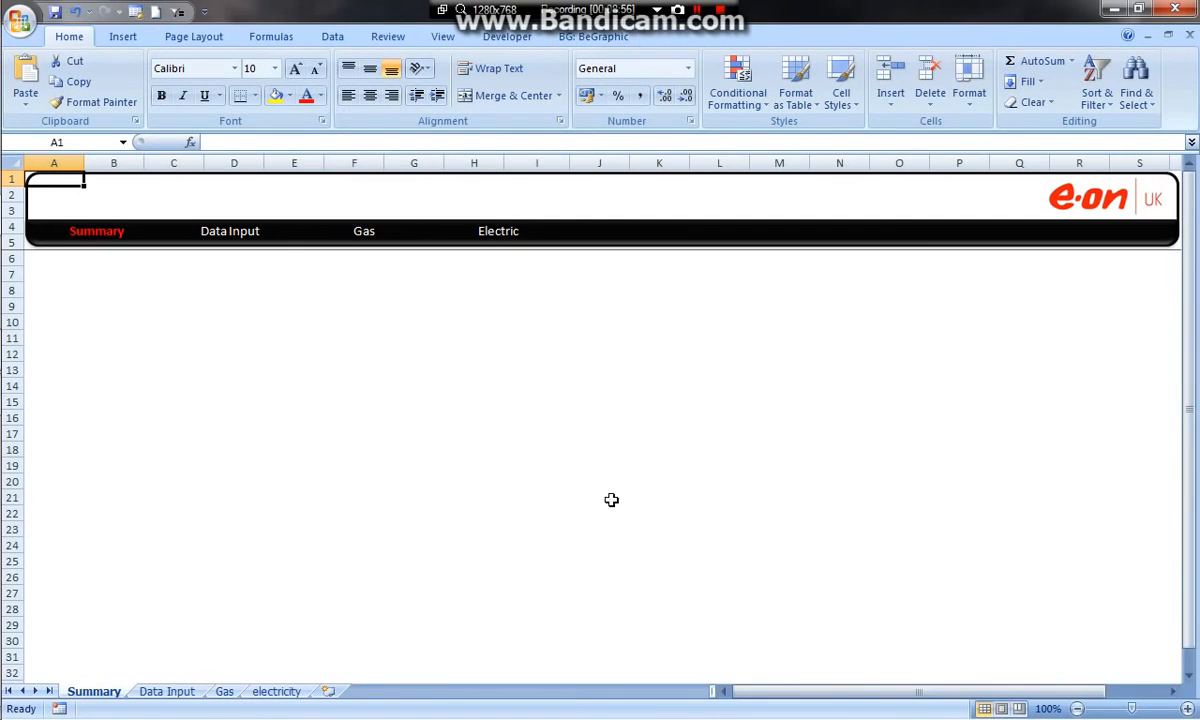
{"action": "left_click", "coordinate": [463, 337]}
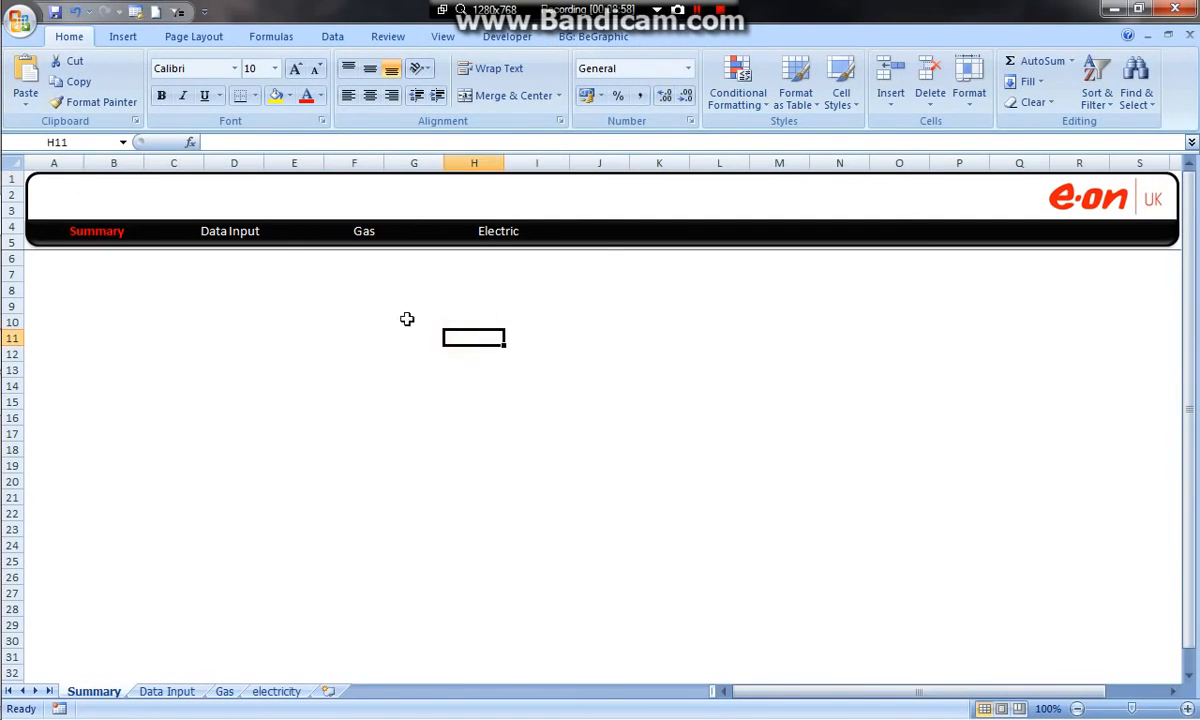
{"action": "left_click", "coordinate": [163, 692]}
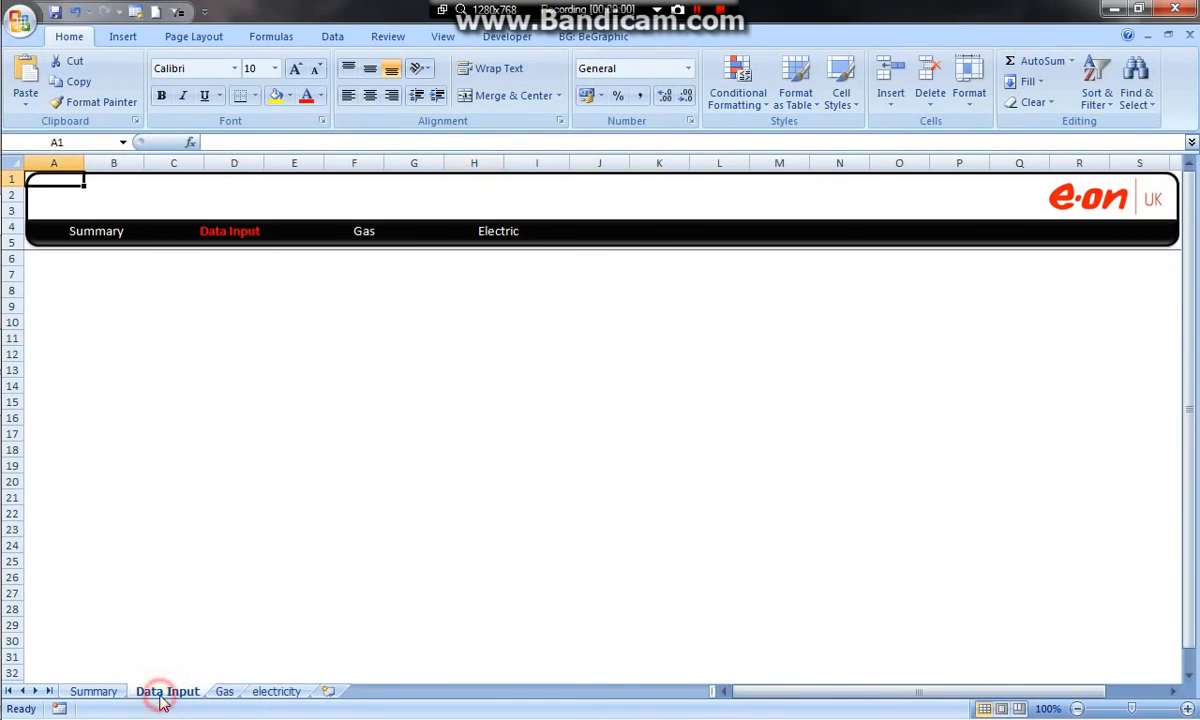